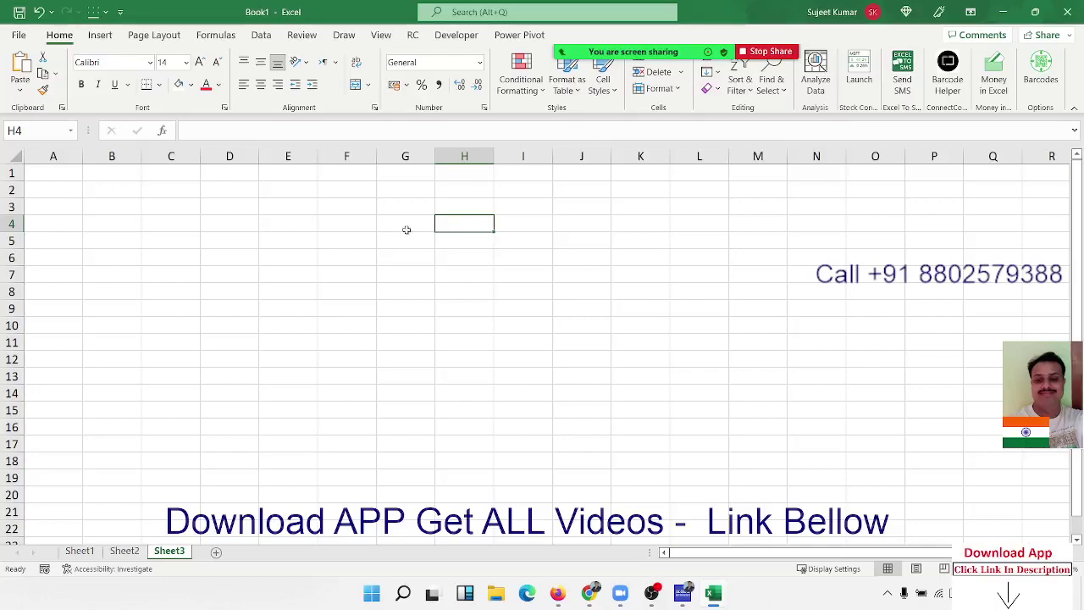
Step: Enter =RANDBETWEEN(10,90) in cell B2 of Sheet3
click(174, 195)
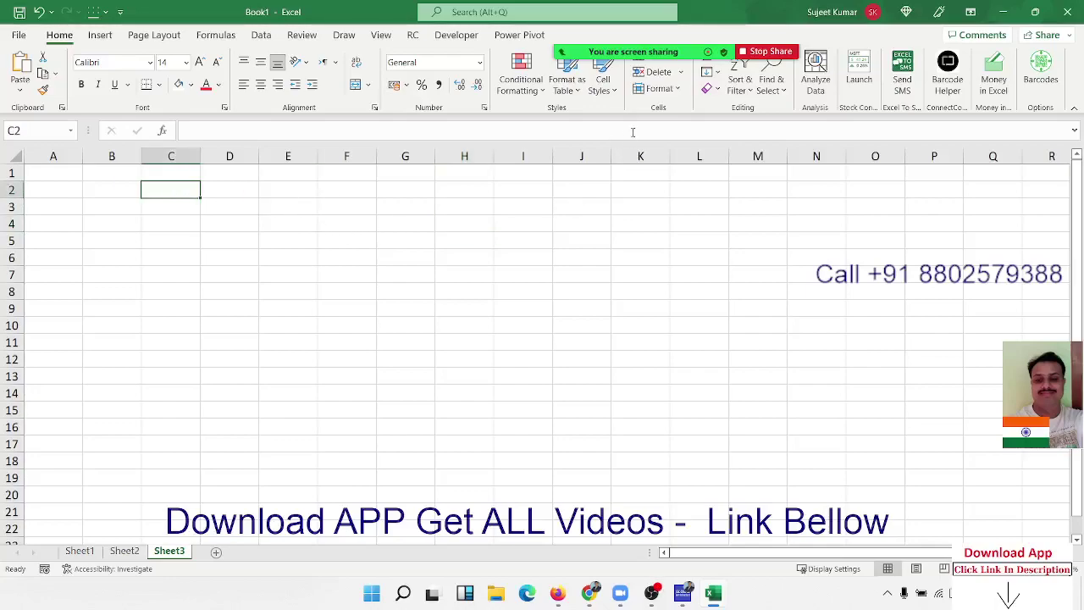
click(715, 73)
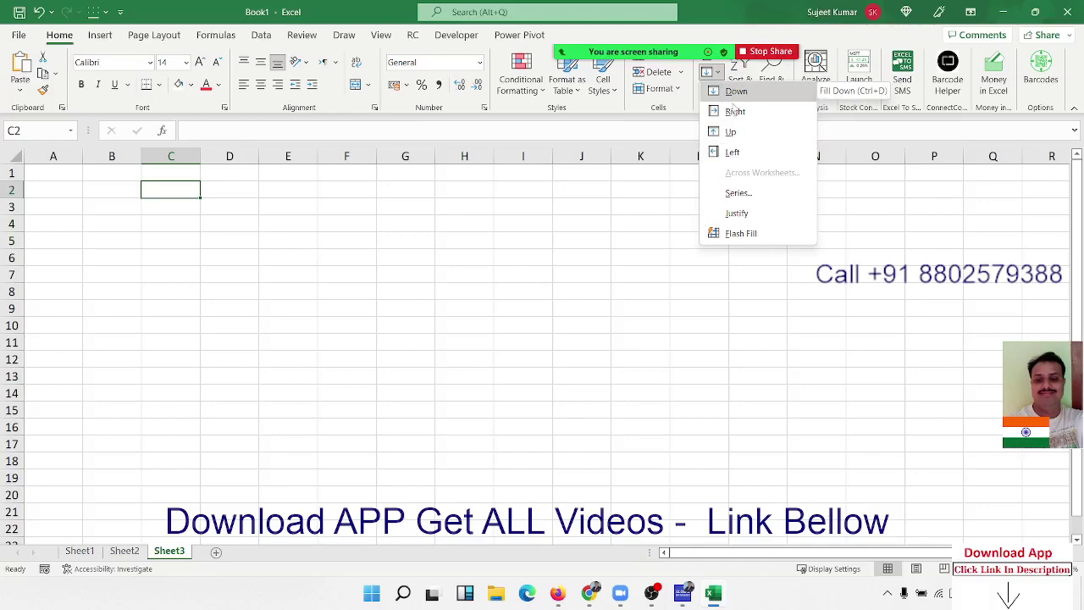
key(Escape)
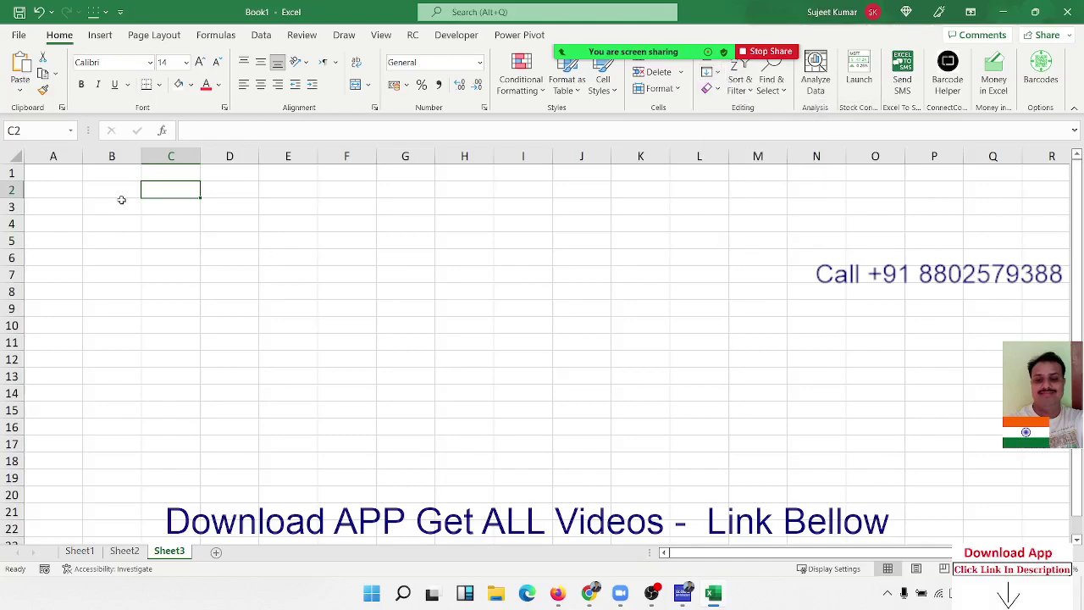
click(116, 191)
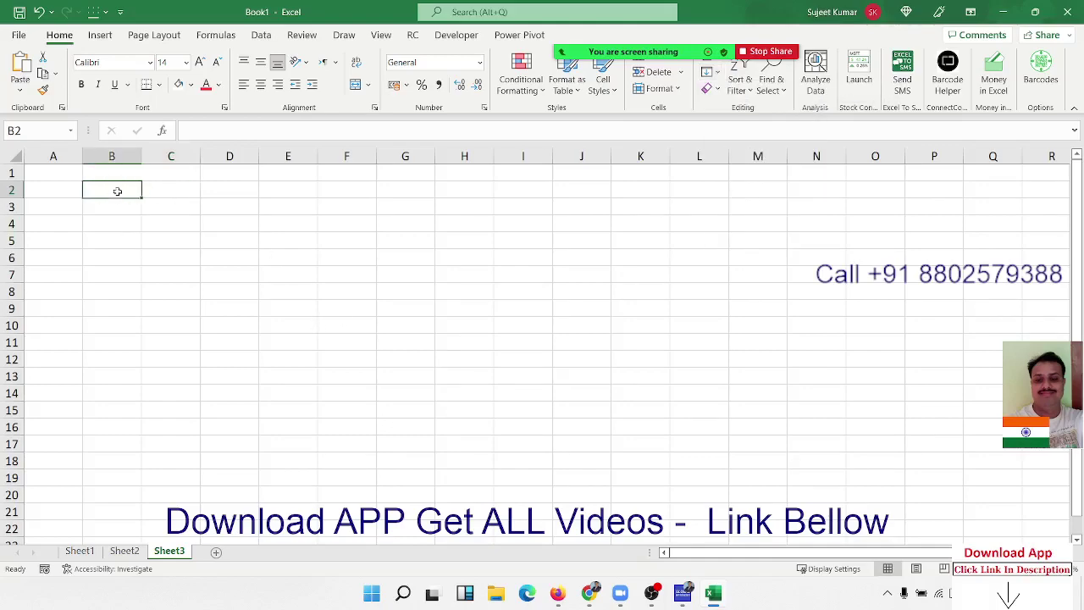
text(=ra)
key(Down)
key(Down)
key(Tab)
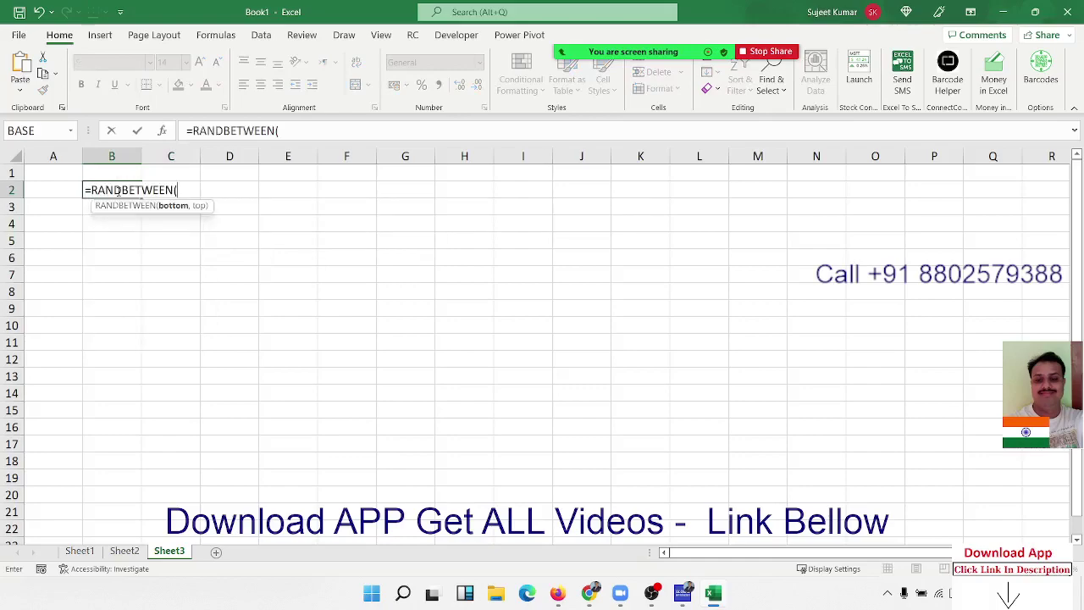
text(10,)
text(9.)
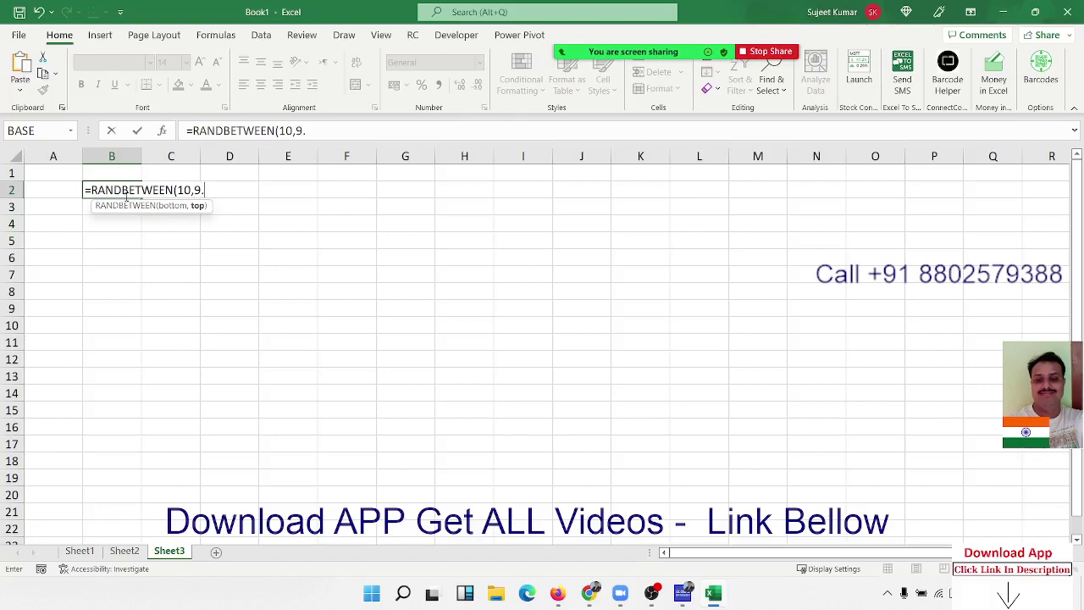
key(BackSpace)
text(0)
key(Return)
Step: Copy the RANDBETWEEN(10,90) formula down and across B2:J12 with Ctrl+D and Ctrl+R
drag(125, 188, 571, 360)
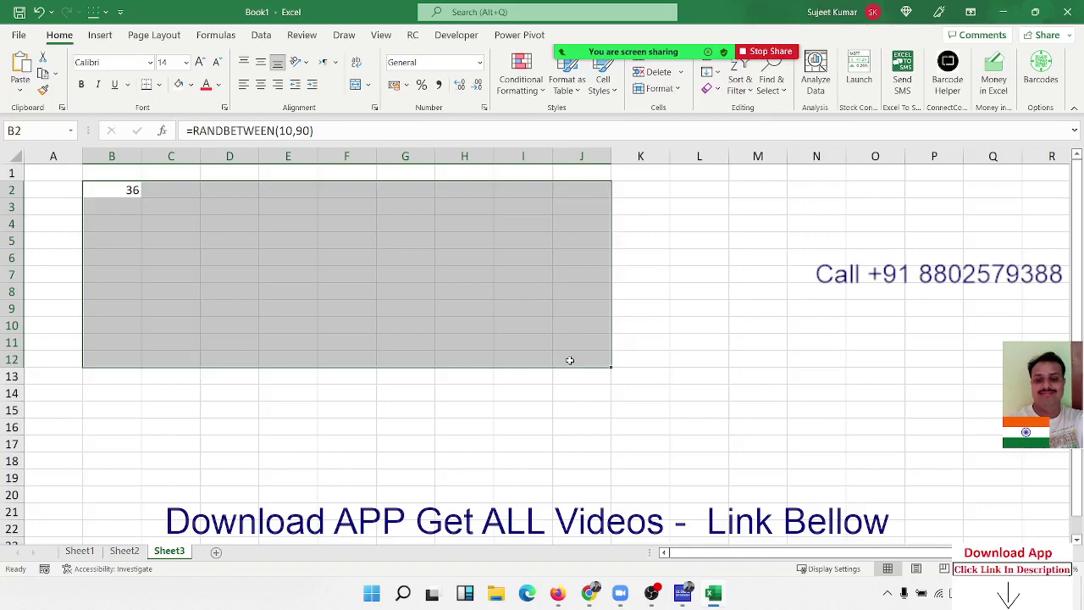
key(ctrl+d)
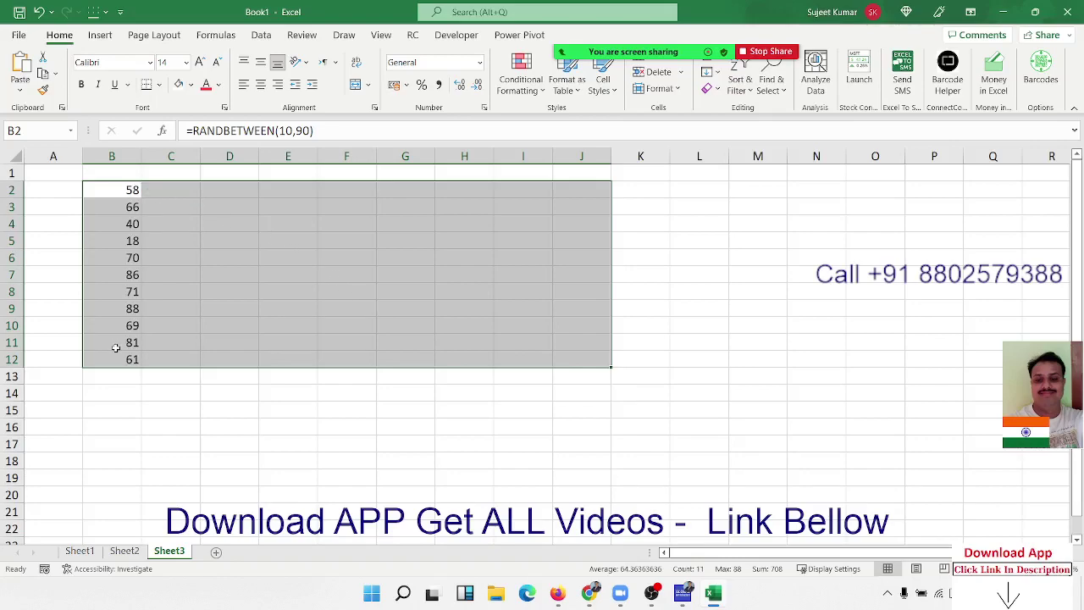
key(ctrl+r)
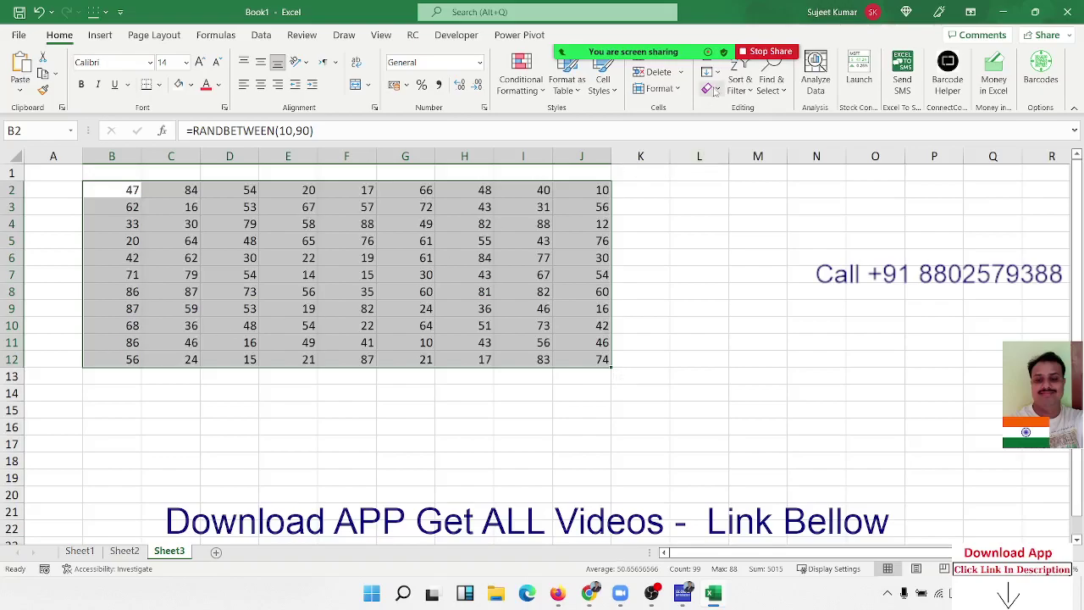
click(711, 72)
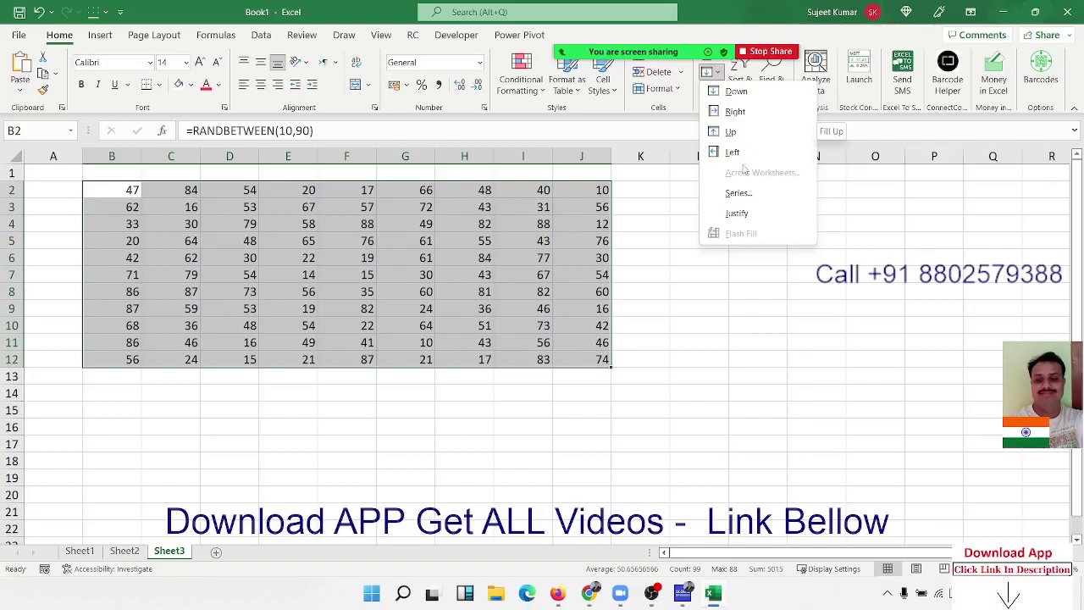
Step: Start a new blank workbook with Ctrl+N
click(423, 291)
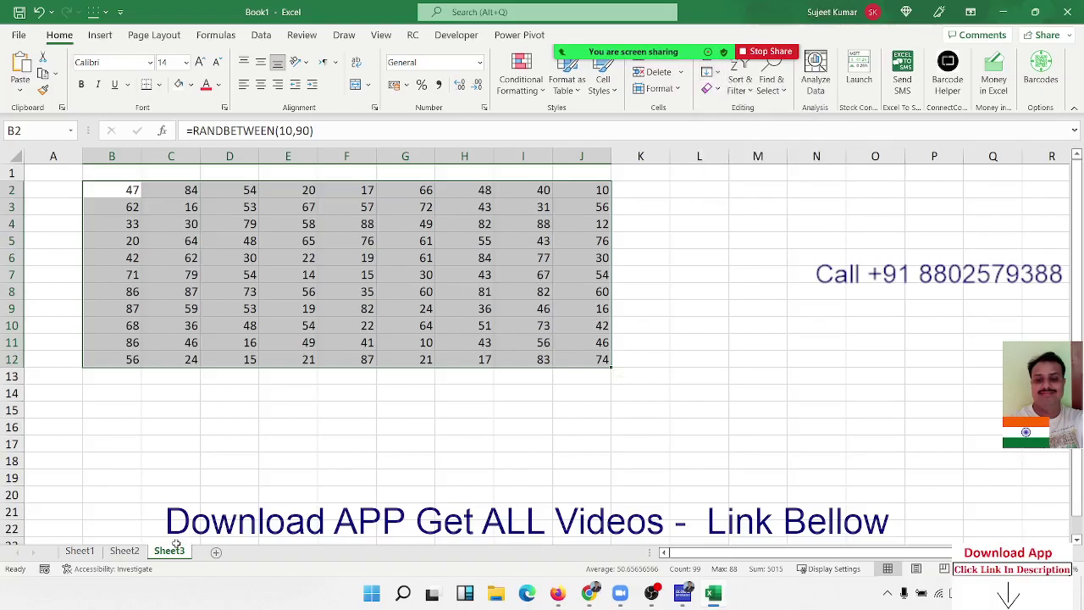
click(84, 553)
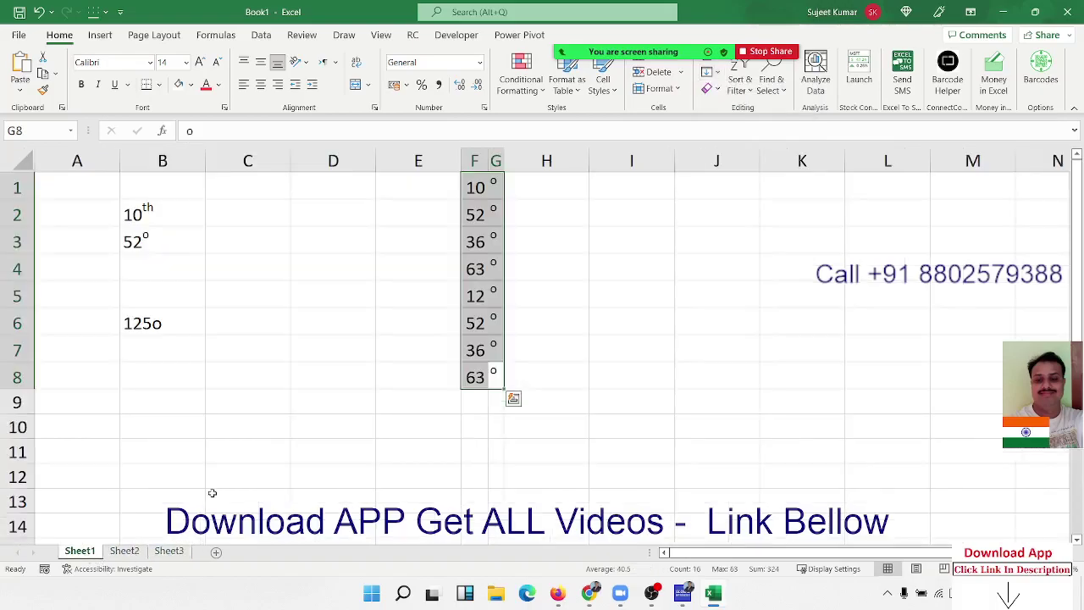
key(ctrl+n)
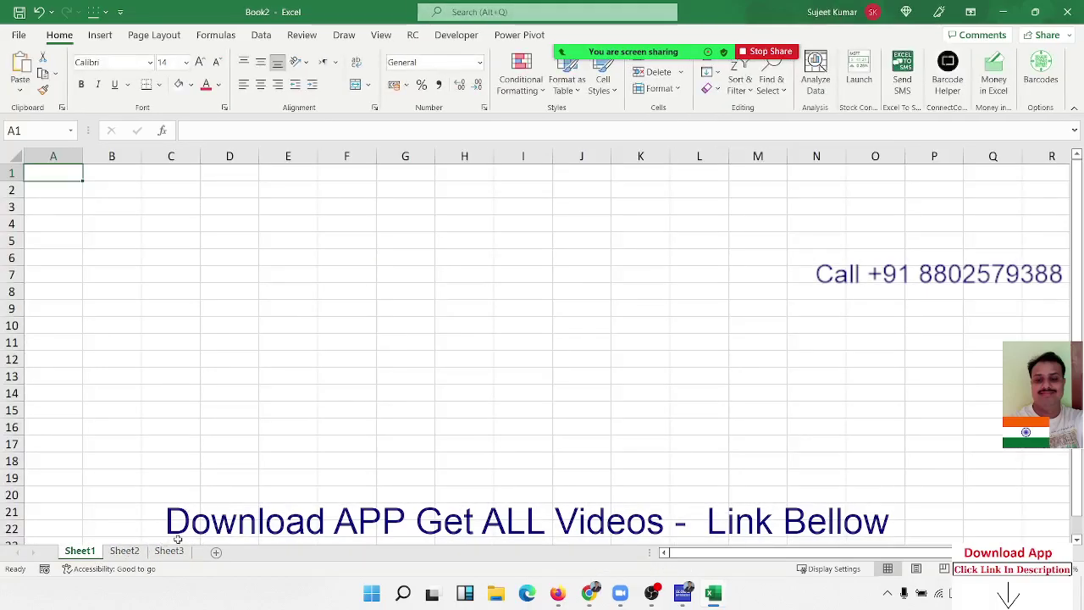
Step: Group Sheet1 through Sheet3 and enter Total in A1
shift+click(179, 551)
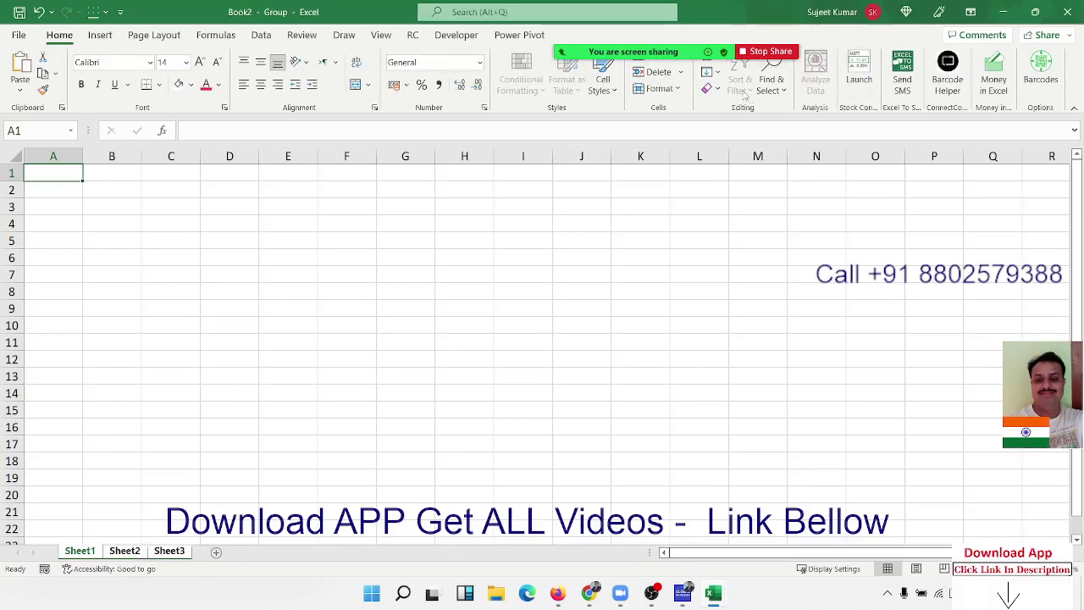
click(720, 77)
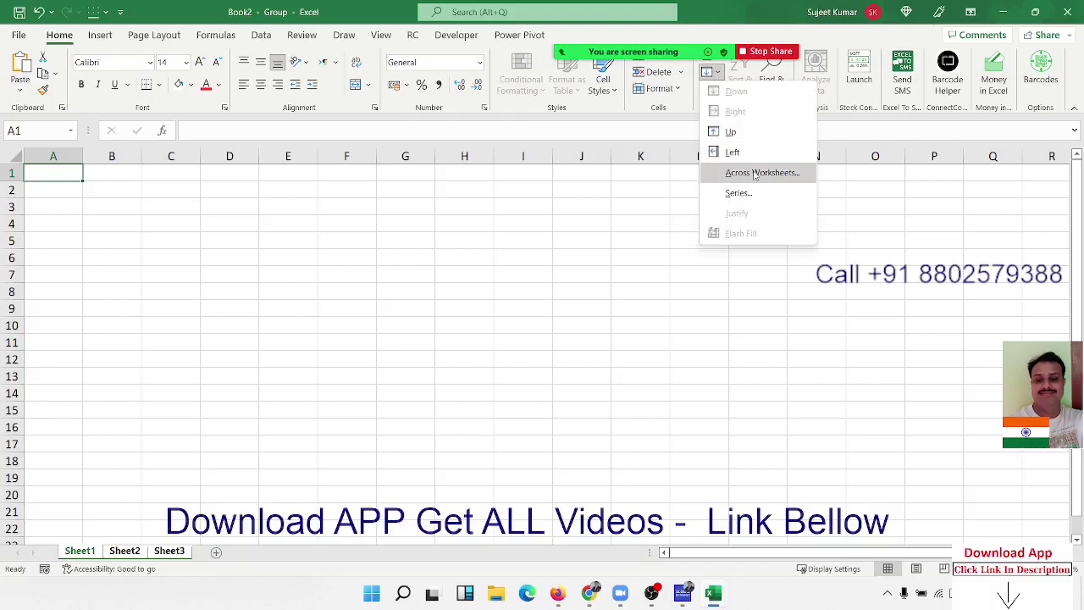
click(127, 193)
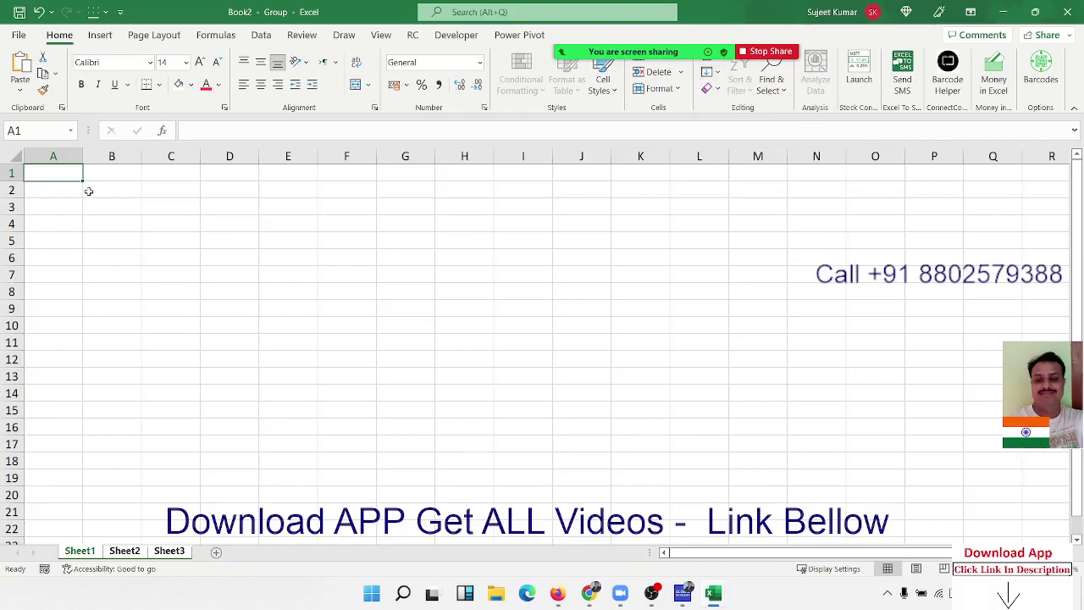
text(Total)
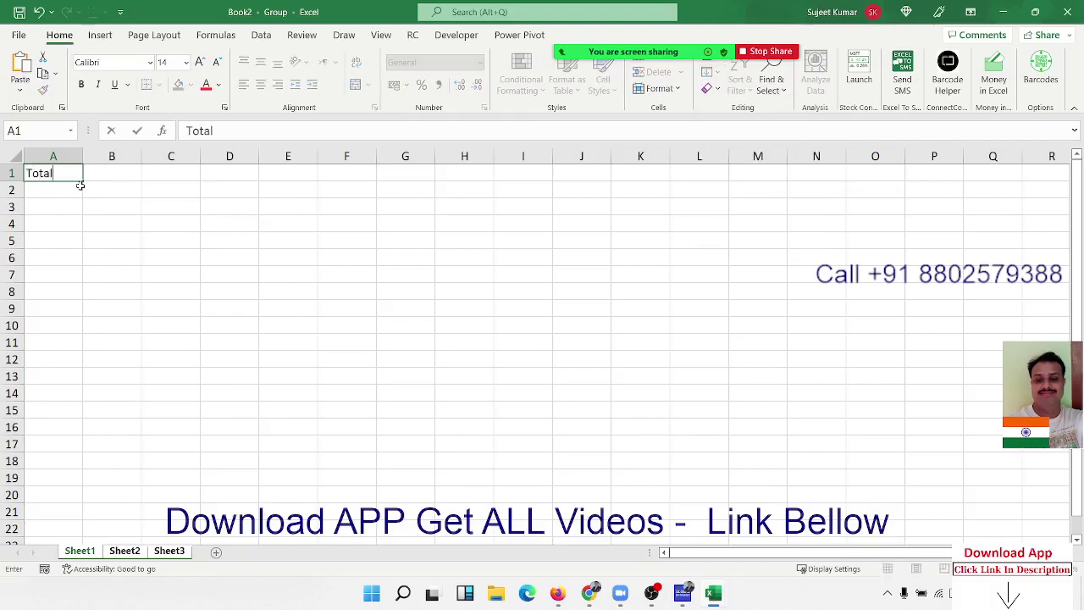
key(Return)
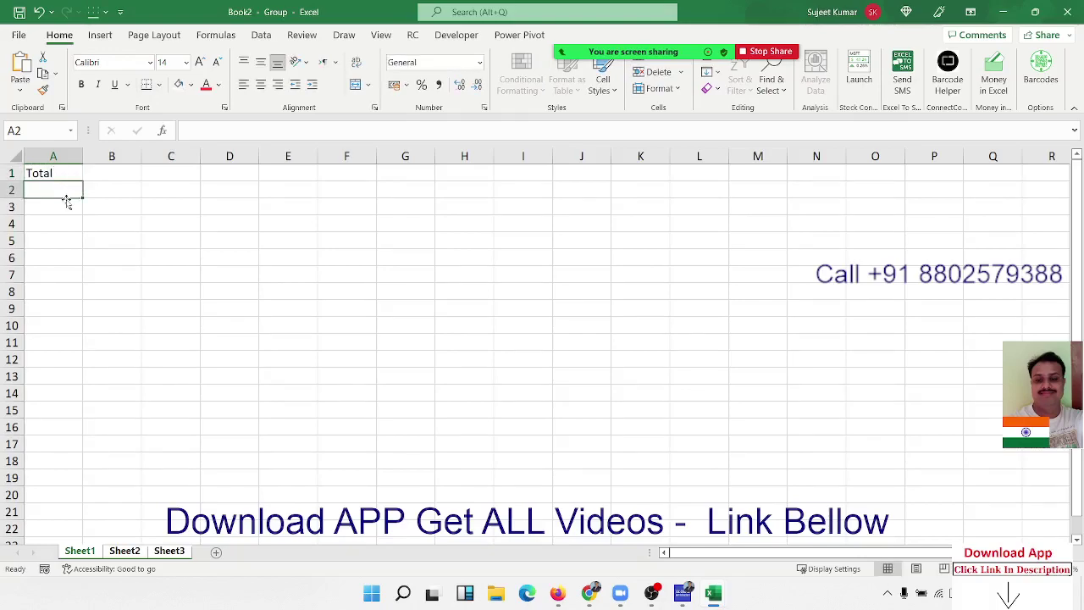
Step: Ungroup the sheets so only Sheet1 is active
click(52, 173)
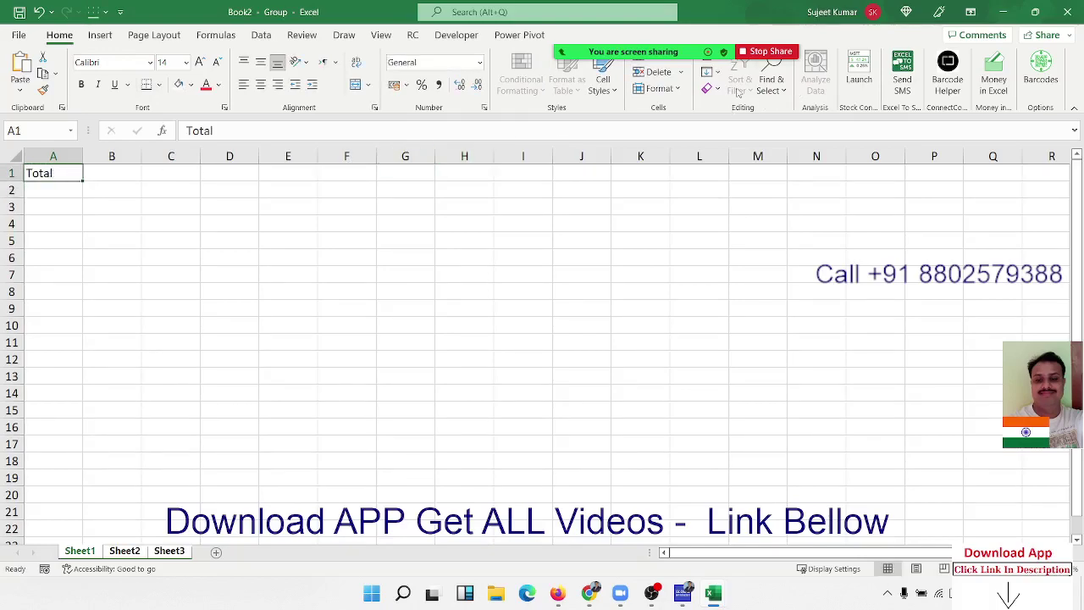
click(709, 72)
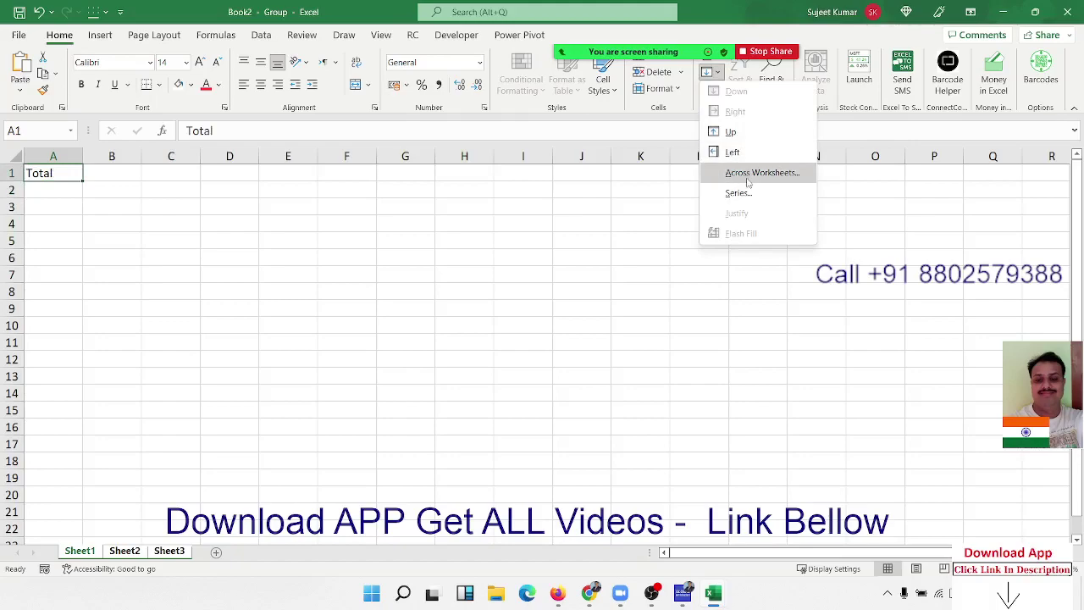
click(131, 559)
click(127, 551)
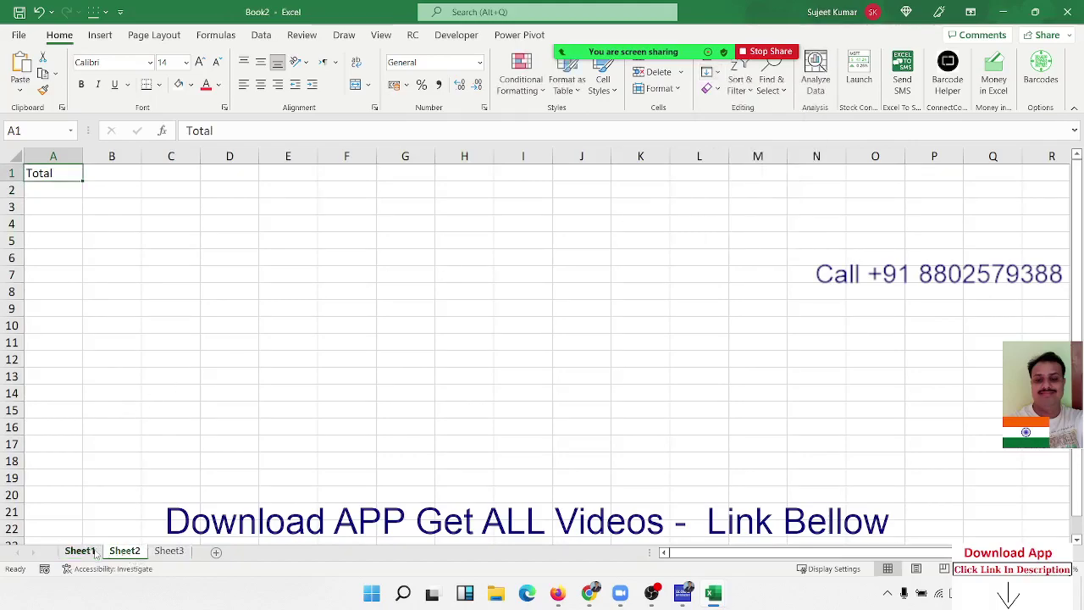
click(81, 551)
Step: Clear A1, enter Date in A2 and today's date 13-10-2022 in B2, then select A2:B2
key(Delete)
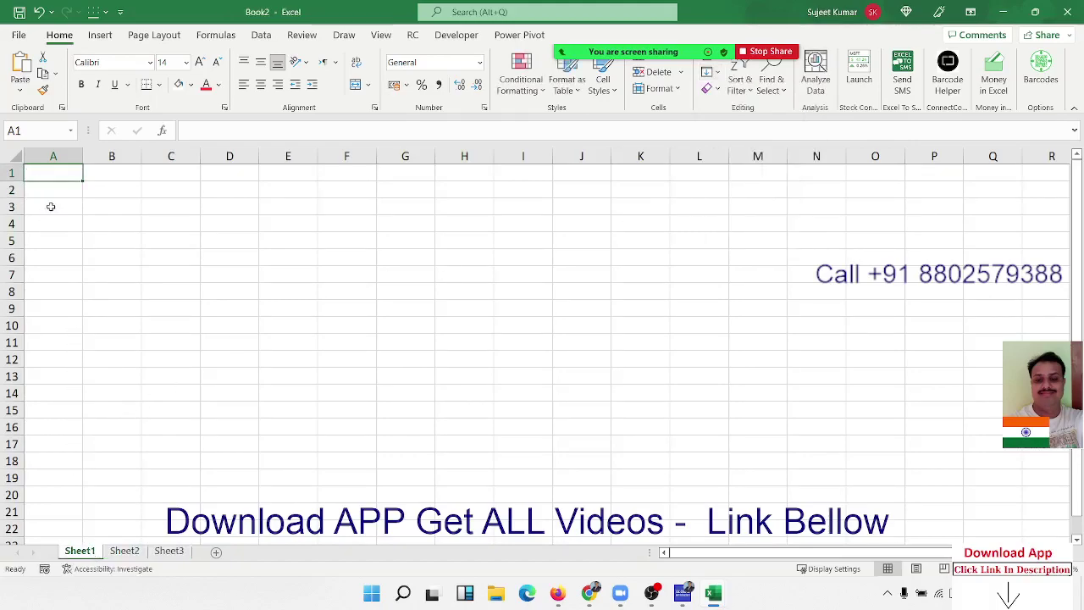
key(Down)
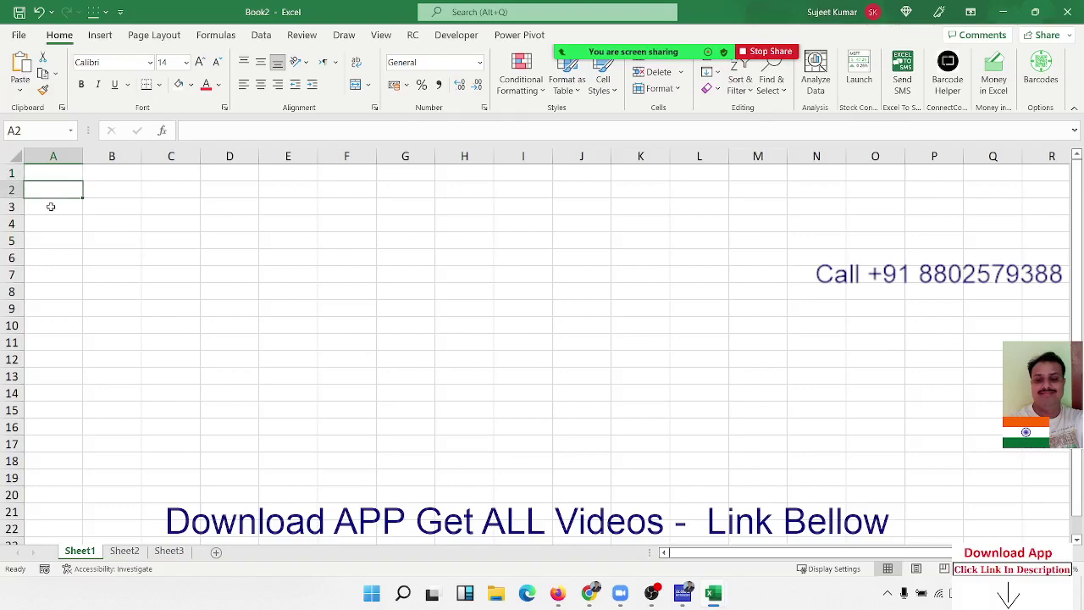
text(Date)
key(Tab)
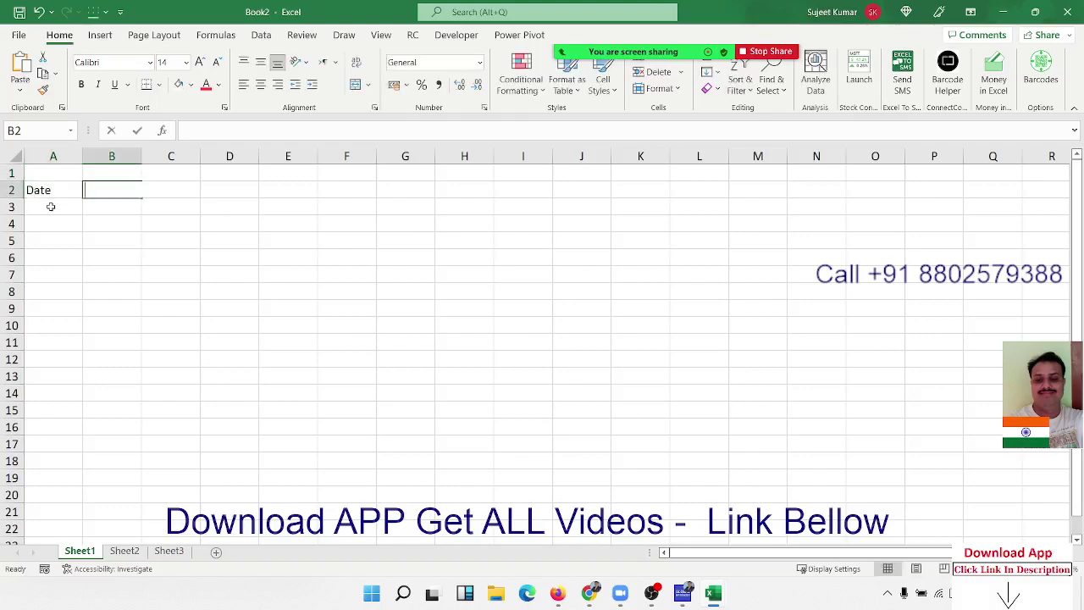
key(ctrl+semicolon)
key(Return)
key(Up)
key(shift+Right)
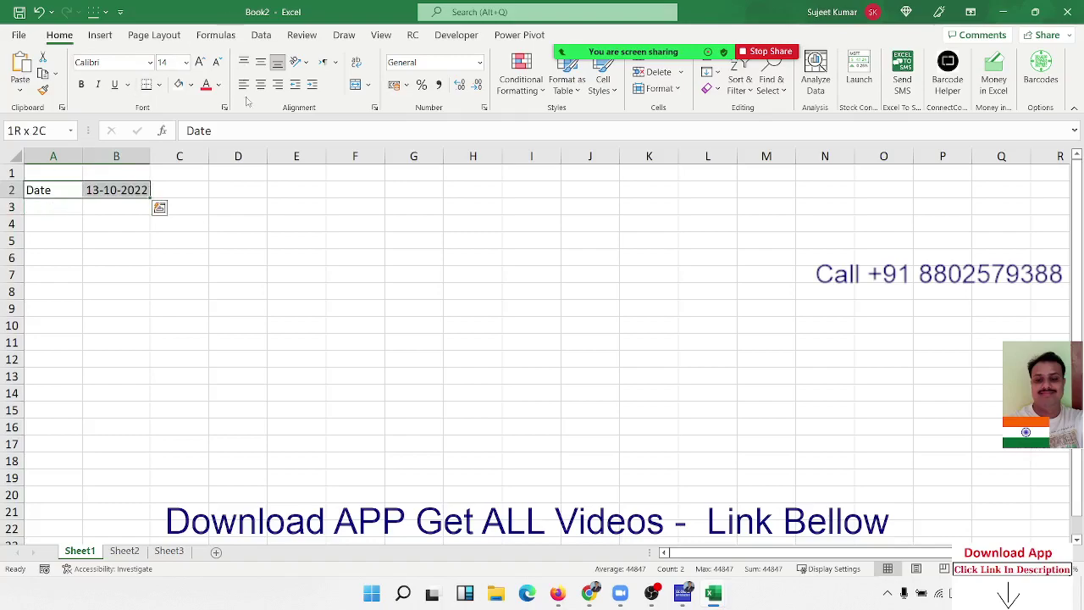
Step: Regroup all three sheets and bring up Fill Across Worksheets
shift+click(181, 552)
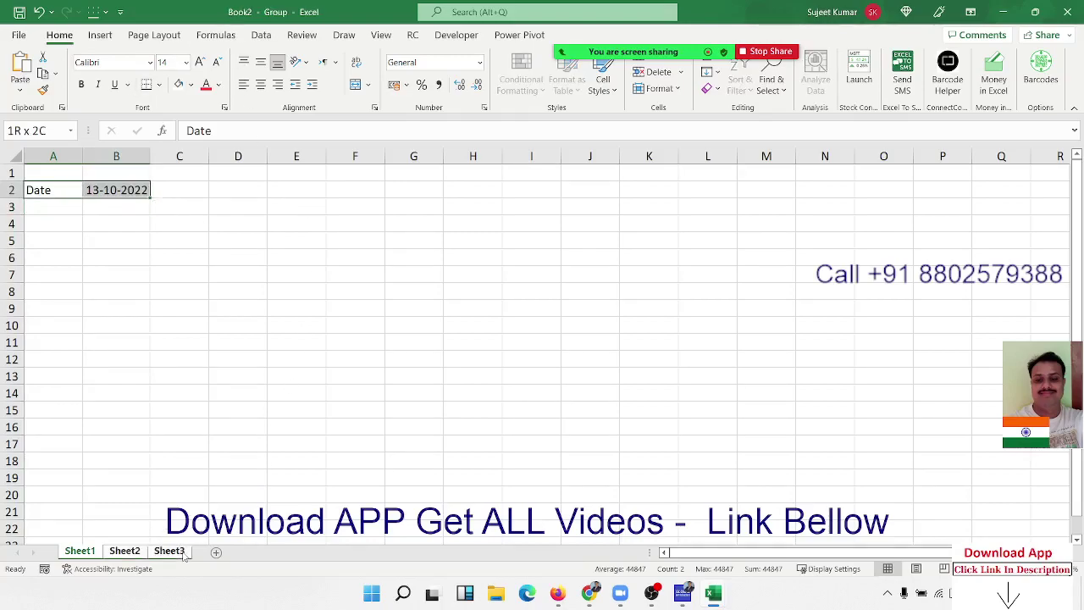
click(709, 72)
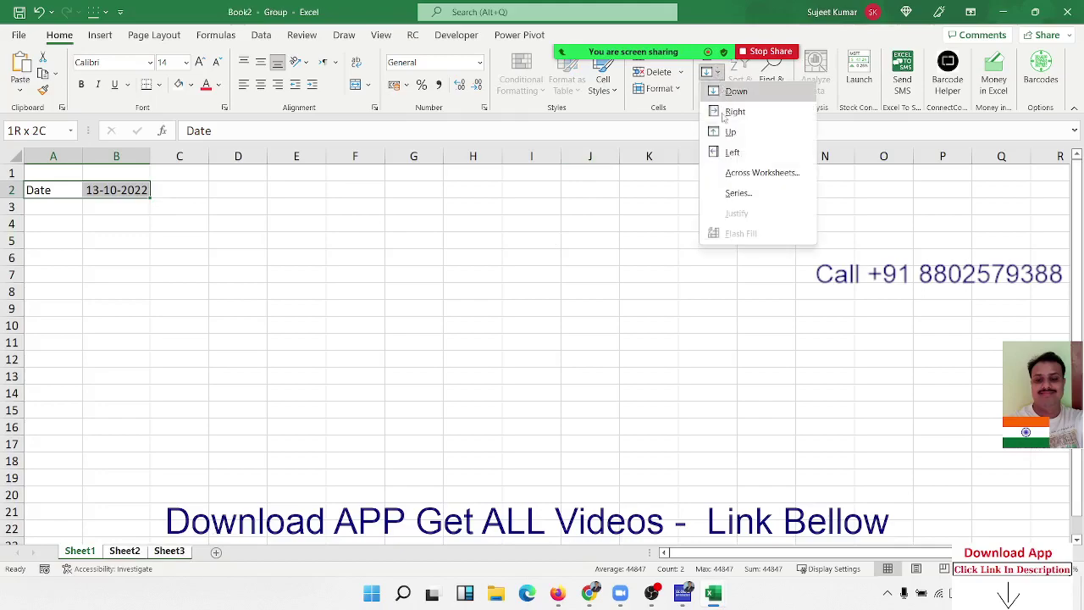
click(735, 174)
drag(637, 273, 491, 202)
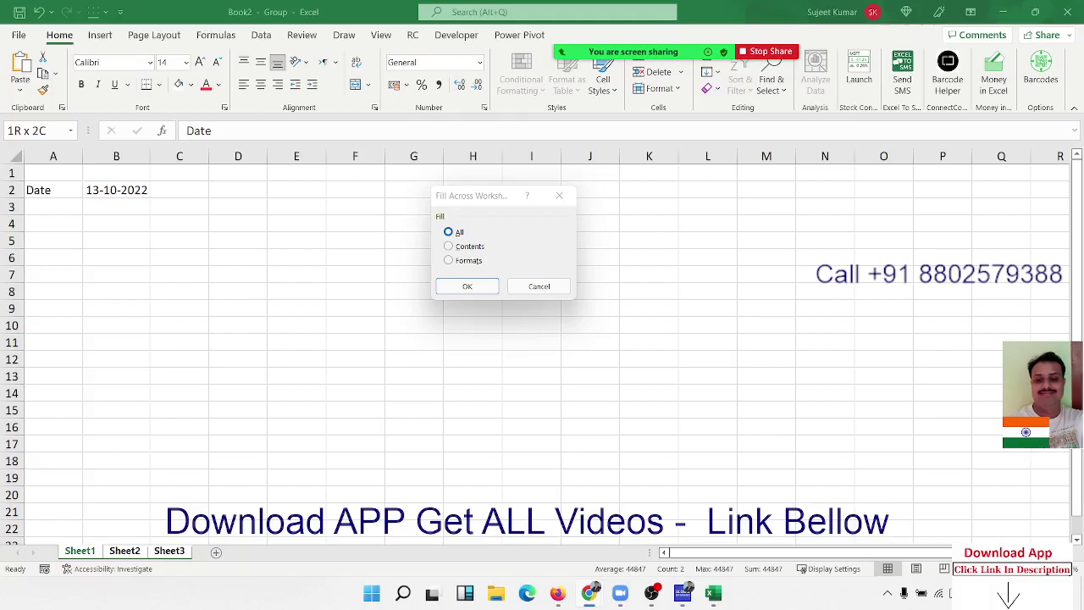
Step: Fill All across worksheets and check that Sheet2 and Sheet3 got Date and 13-10-2022
click(462, 286)
click(127, 551)
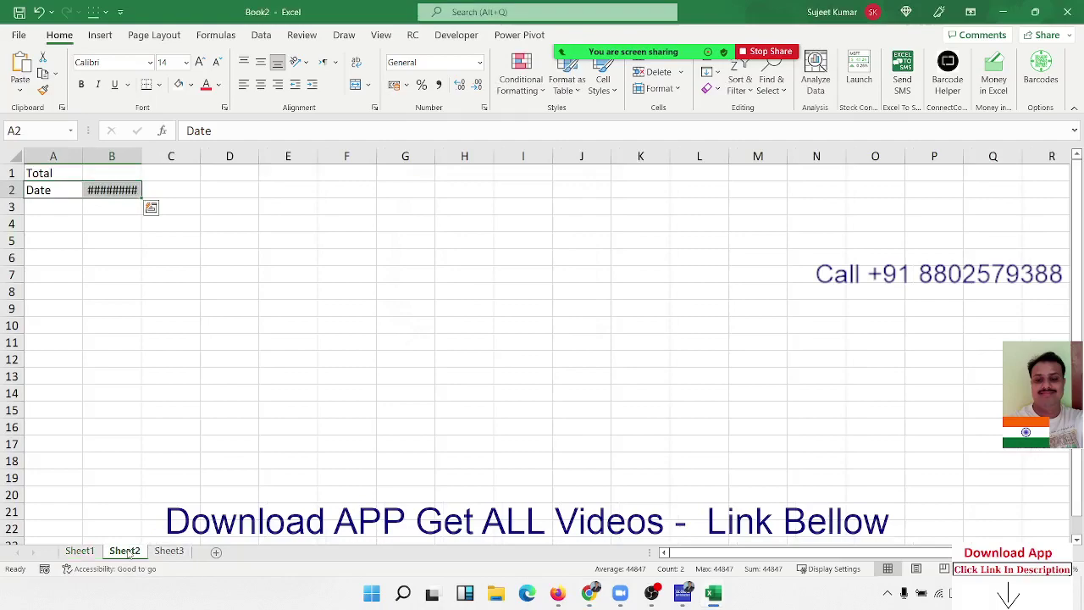
click(169, 551)
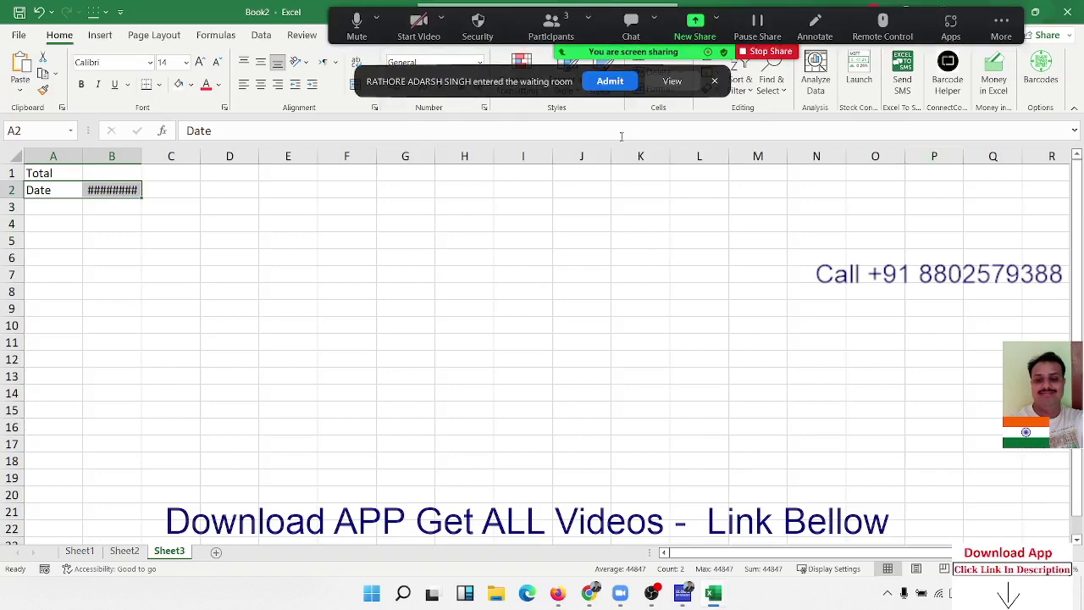
Step: Clear the contents of columns A and B
click(597, 88)
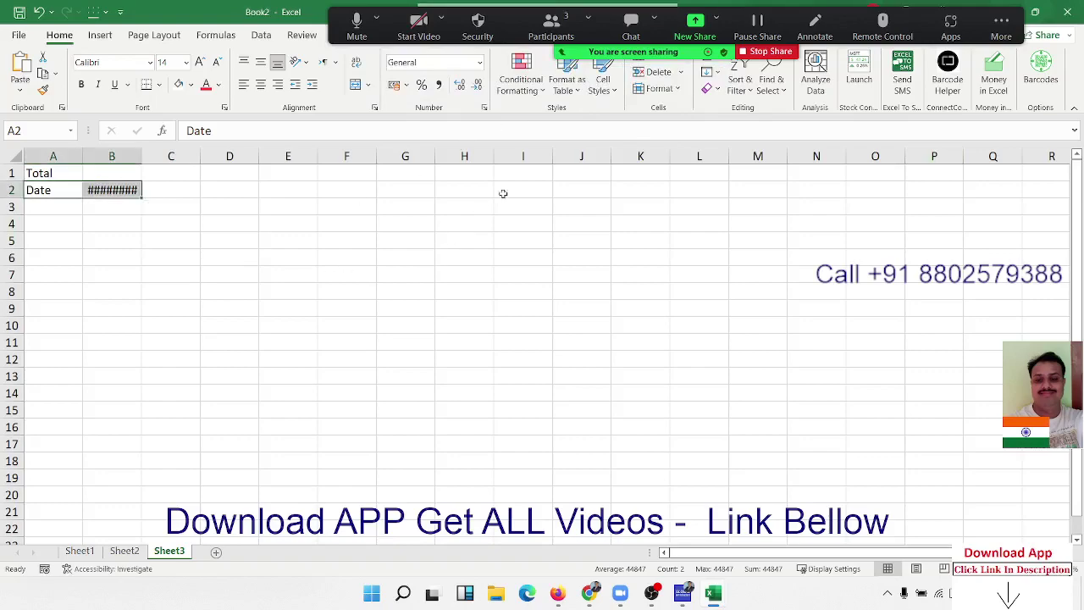
click(712, 73)
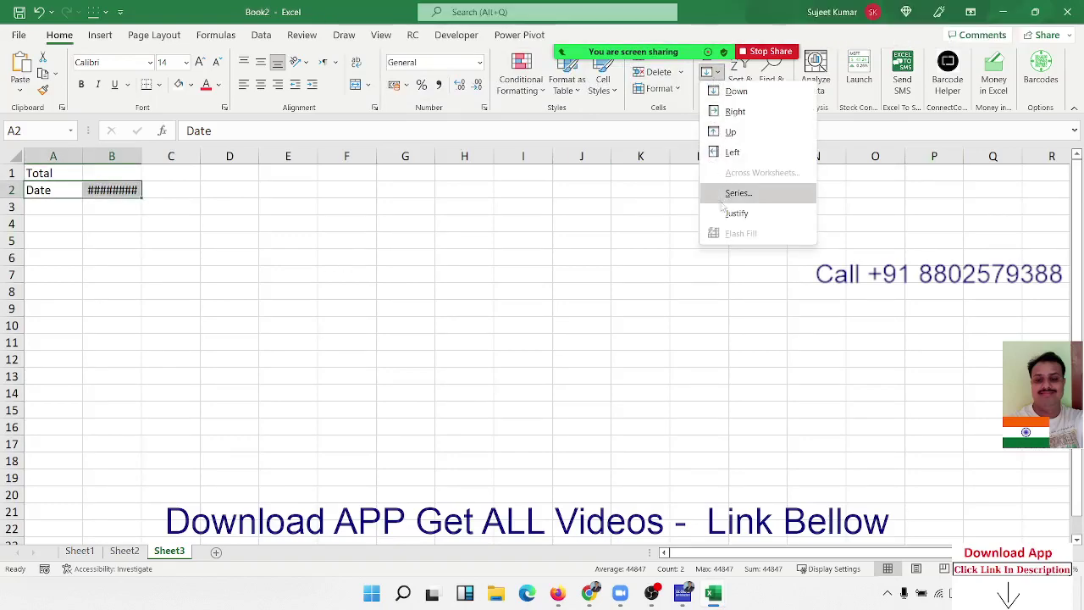
key(Escape)
drag(111, 156, 15, 155)
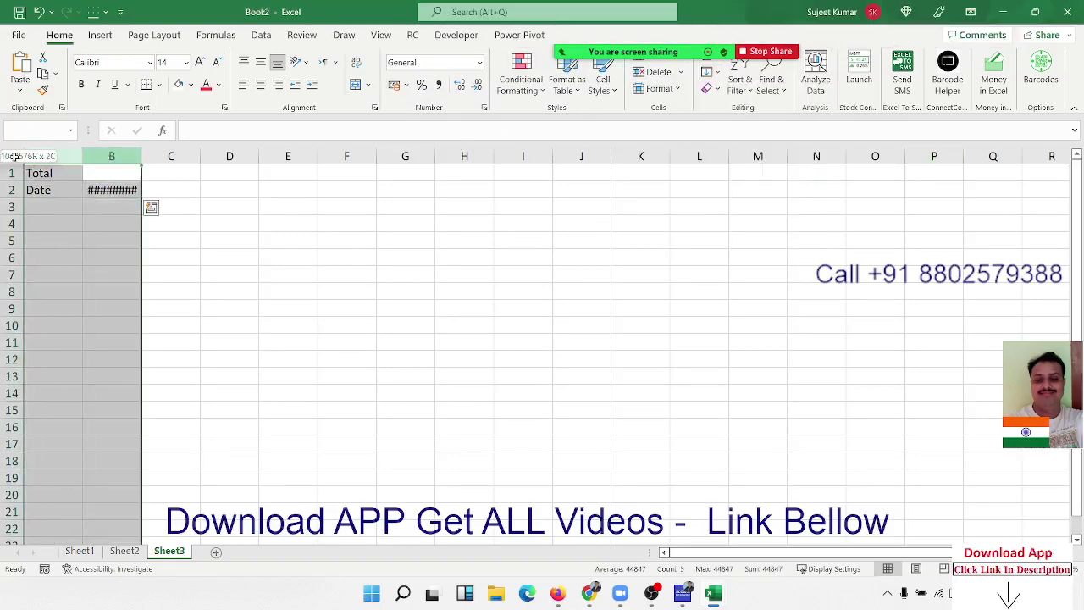
key(ctrl+Home)
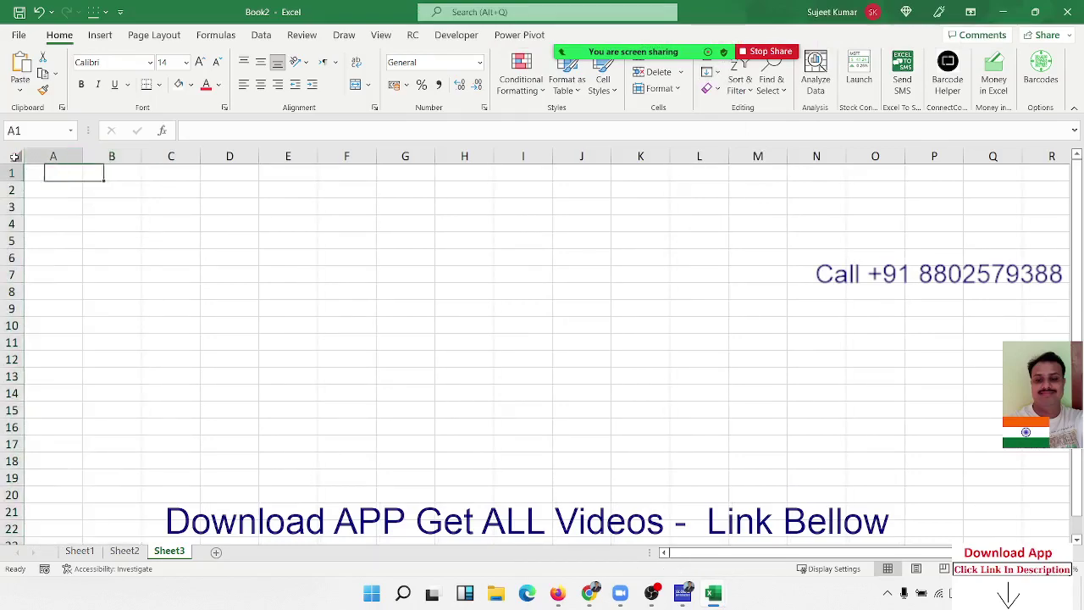
Step: Enter 1 and 2 in A1:A2 and extend the pattern down to row 17
text(1)
key(Return)
text(2)
key(Return)
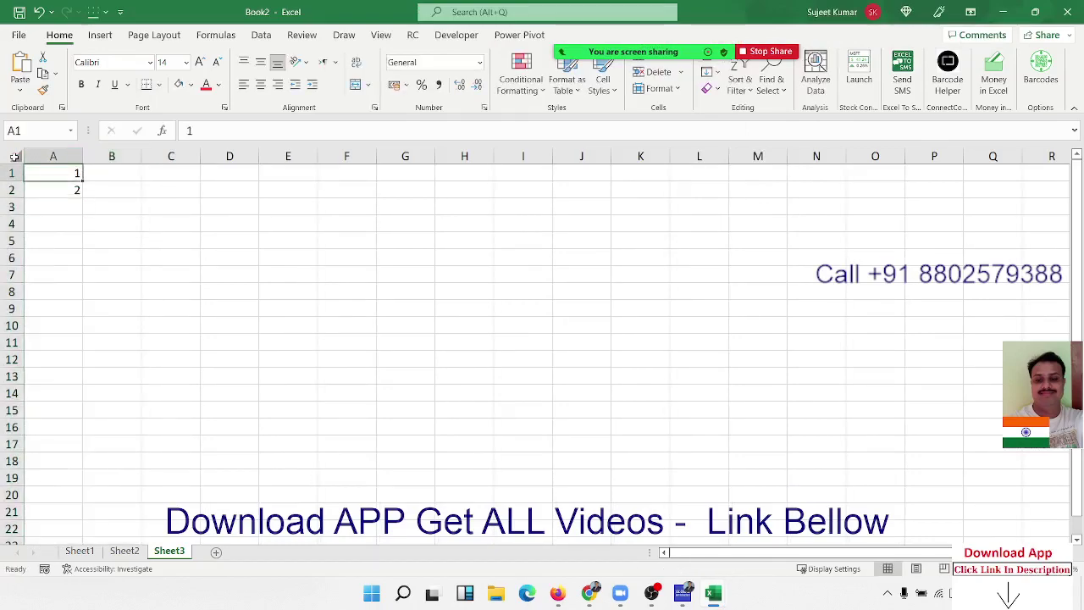
drag(52, 173, 83, 452)
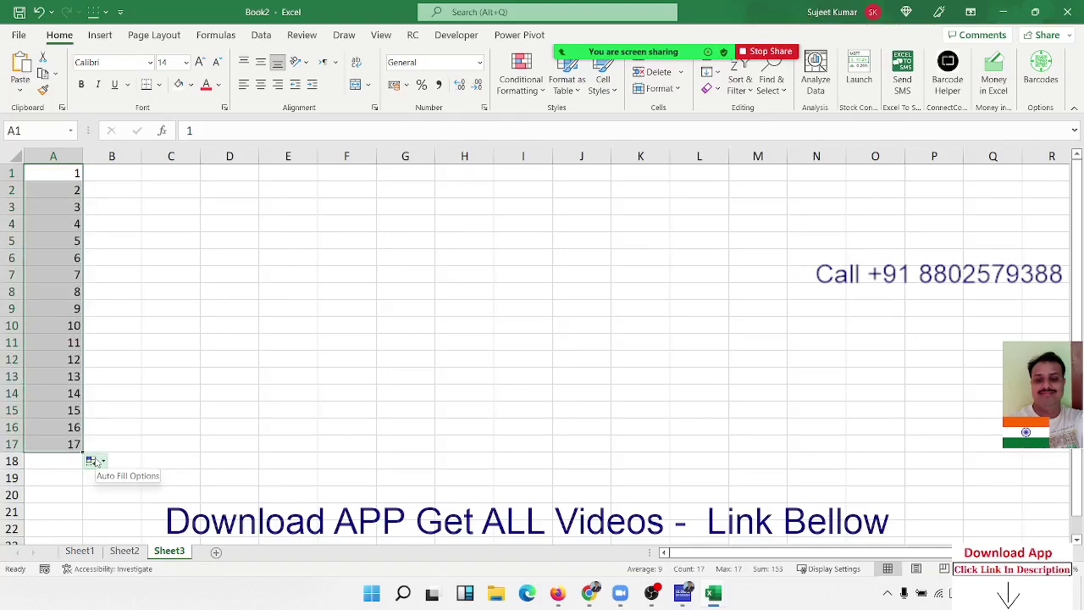
Step: Undo back to just 1 in A1 and select A1:A16
key(ctrl+z)
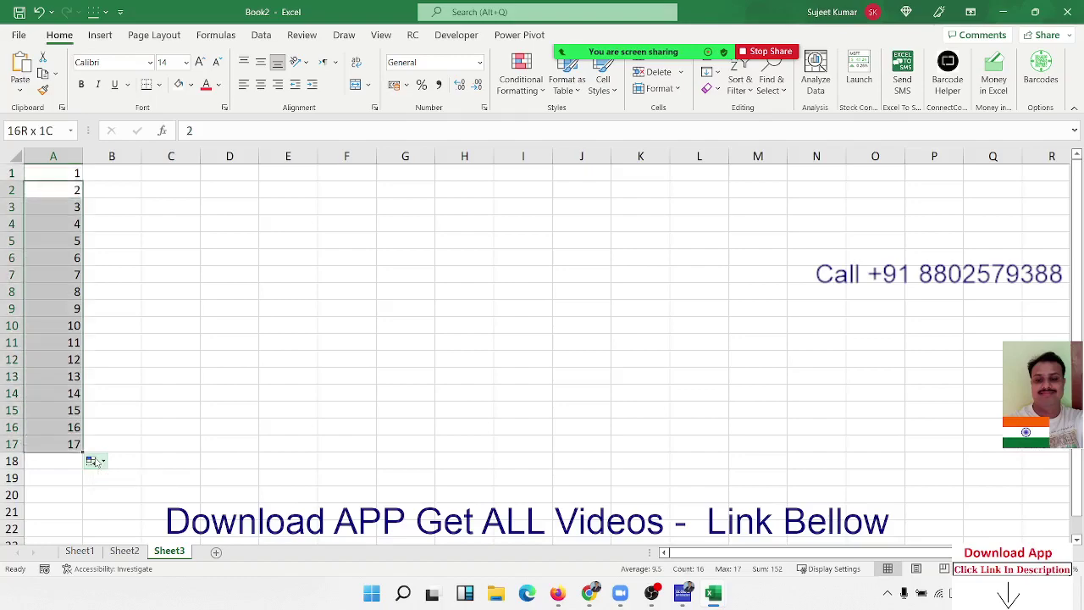
key(ctrl+z)
key(shift+Down)
key(shift+Down)
key(shift+Down)
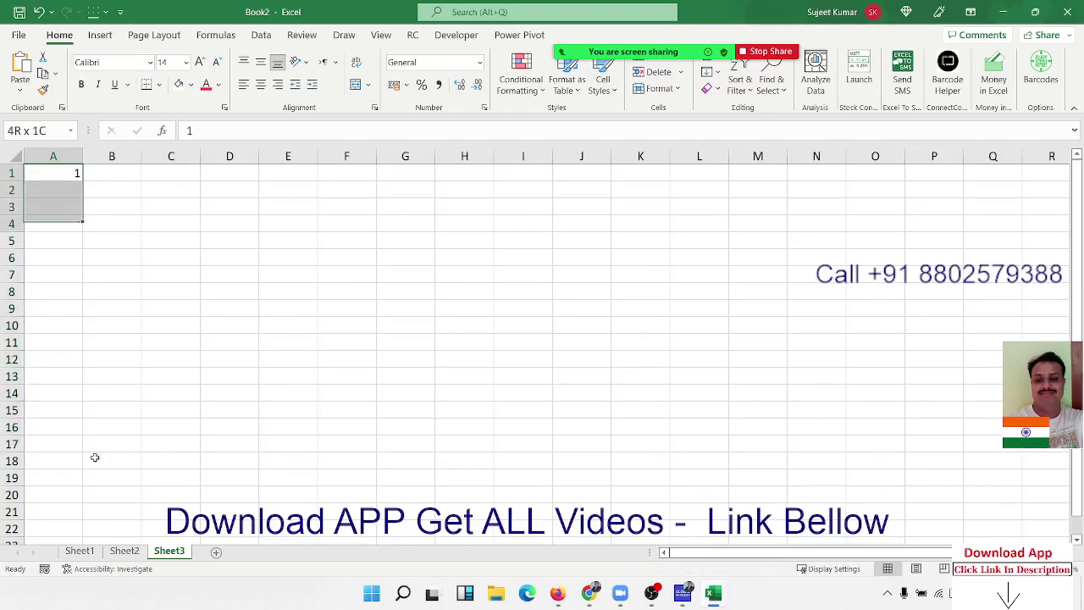
key(shift+Down)
key(shift+Down)
key(shift+Down)
key(shift+Down)
key(shift+Down)
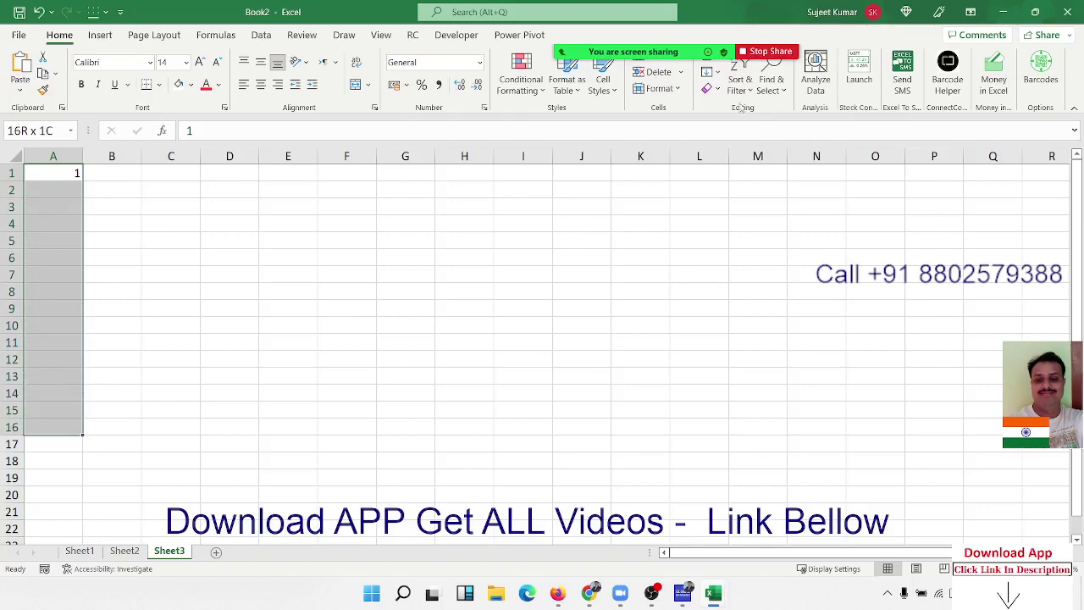
Step: Fill A1:A16 with a linear column series from 1 to 16, step 1
click(711, 72)
click(740, 192)
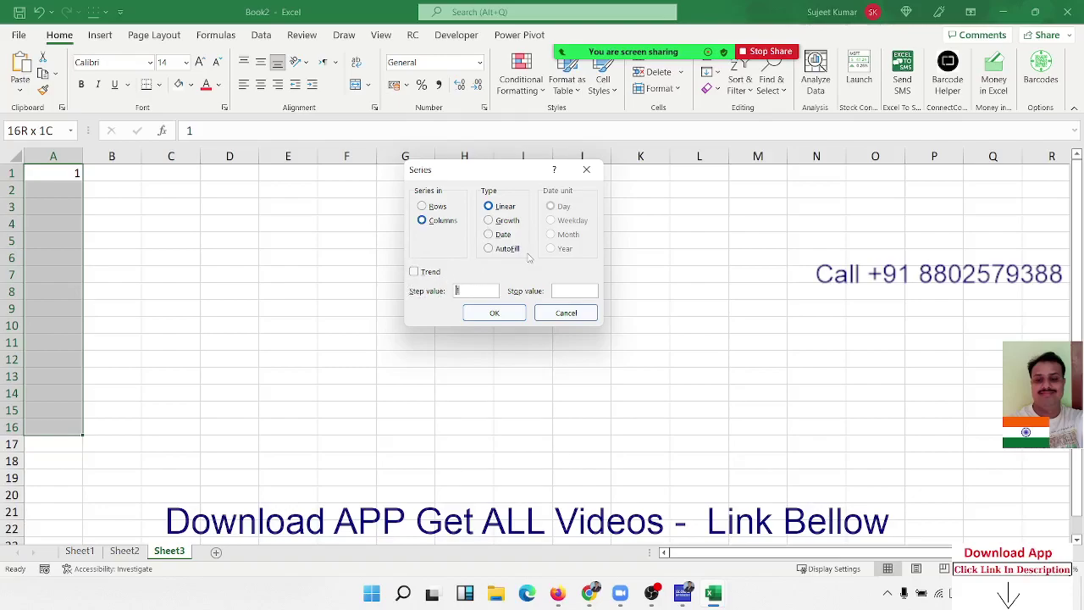
click(562, 291)
click(495, 313)
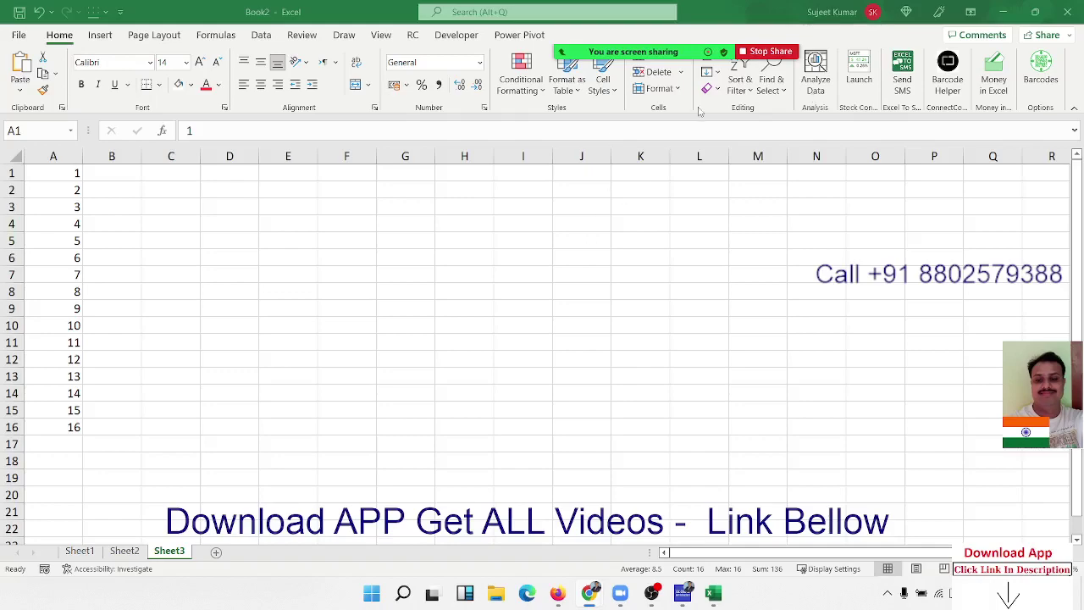
Step: Convert A1:A16 into a Growth series with step value 2, ending at 32768
click(722, 93)
click(715, 72)
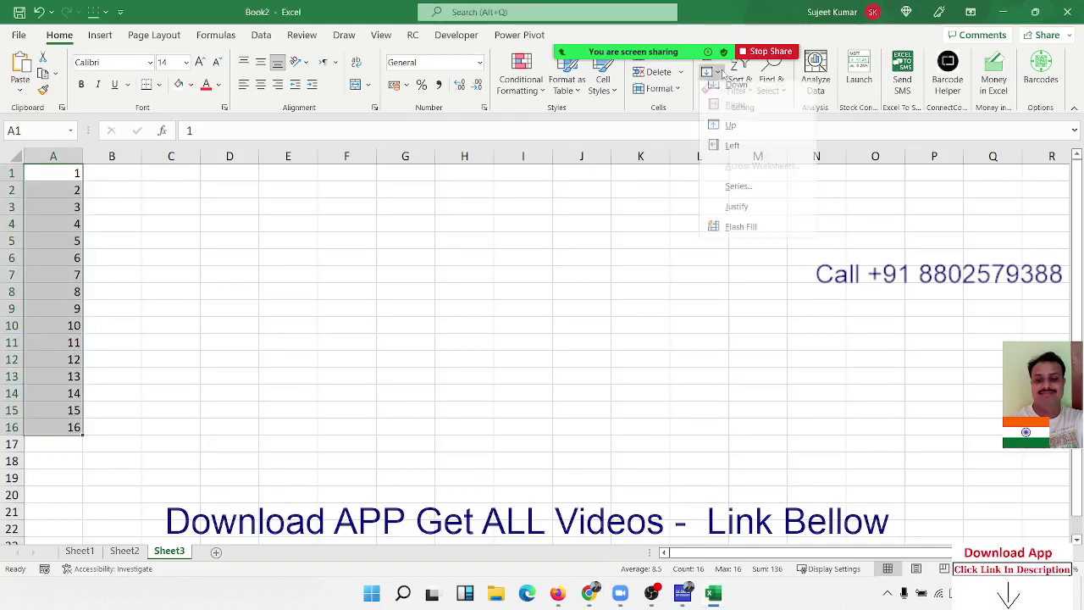
click(740, 194)
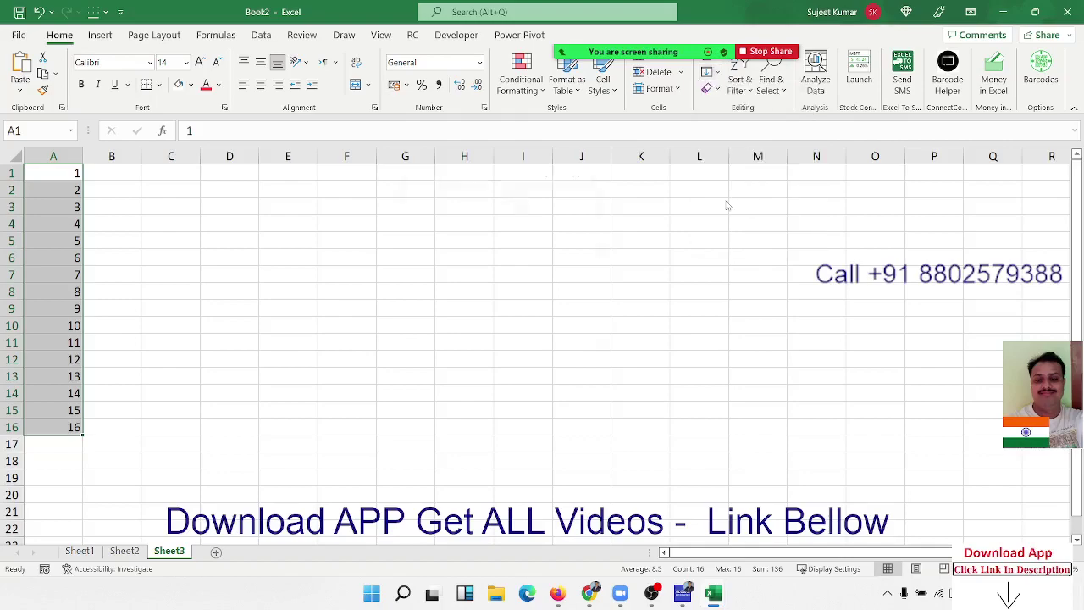
double_click(484, 291)
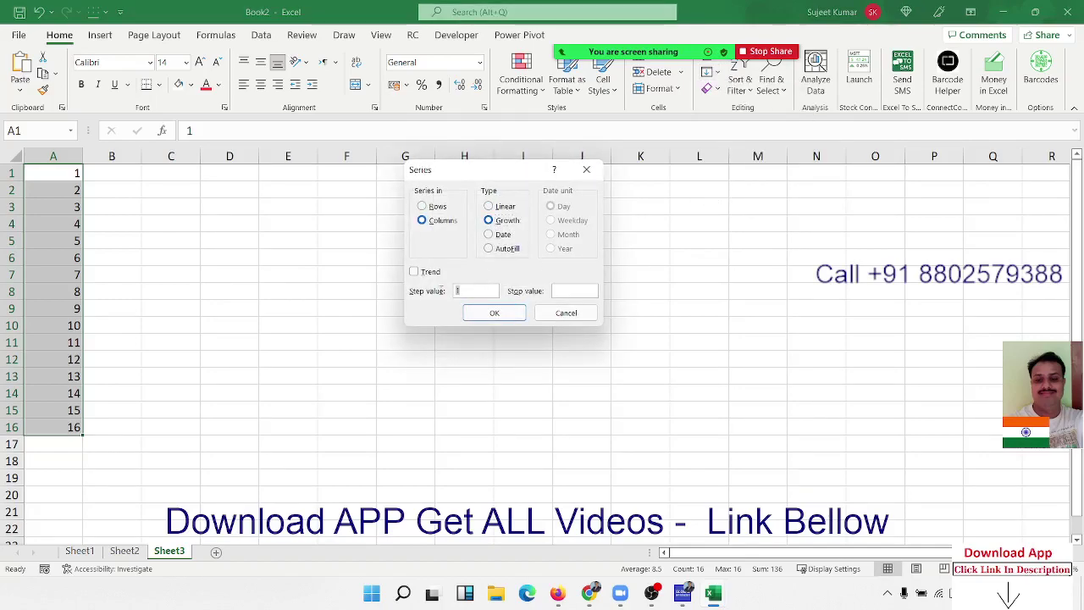
text(2)
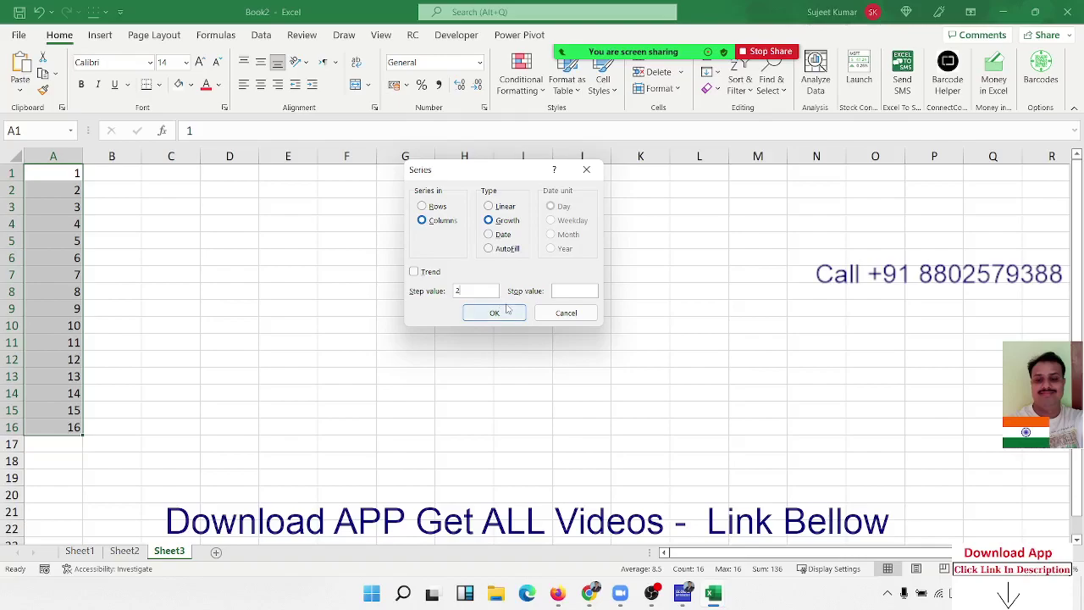
click(506, 312)
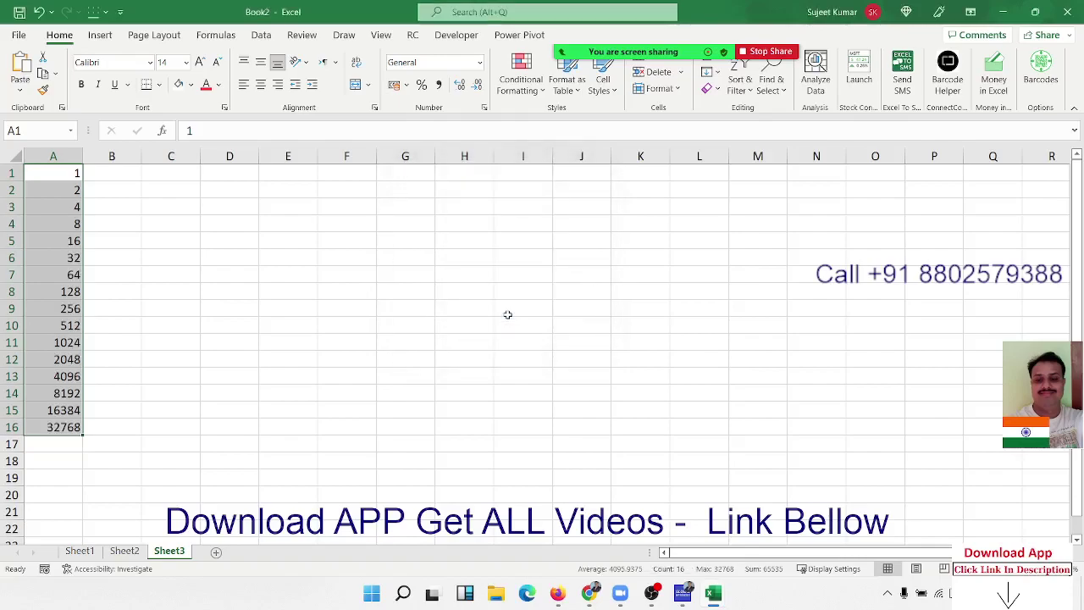
click(540, 274)
Step: Clear column A, enter 1/10 in A1, and drag-fill dates down to row 18
click(712, 72)
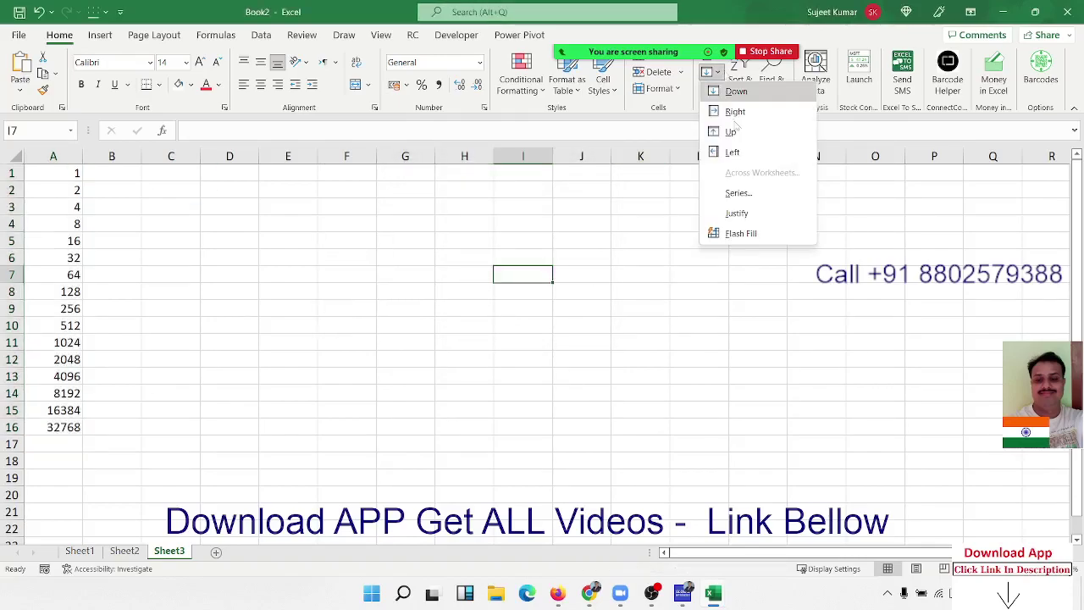
click(207, 210)
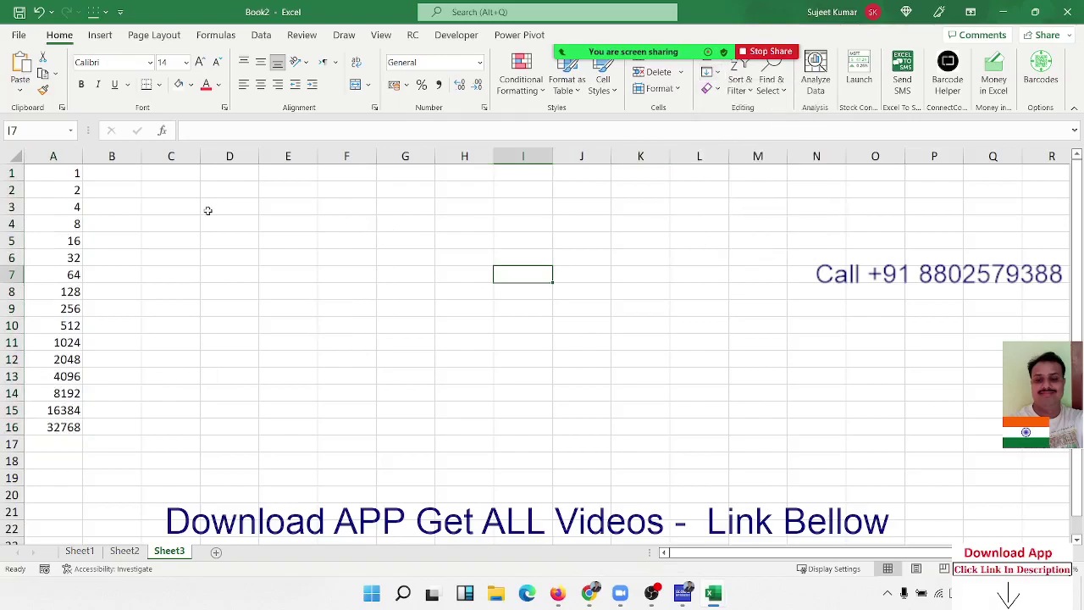
click(64, 156)
key(Delete)
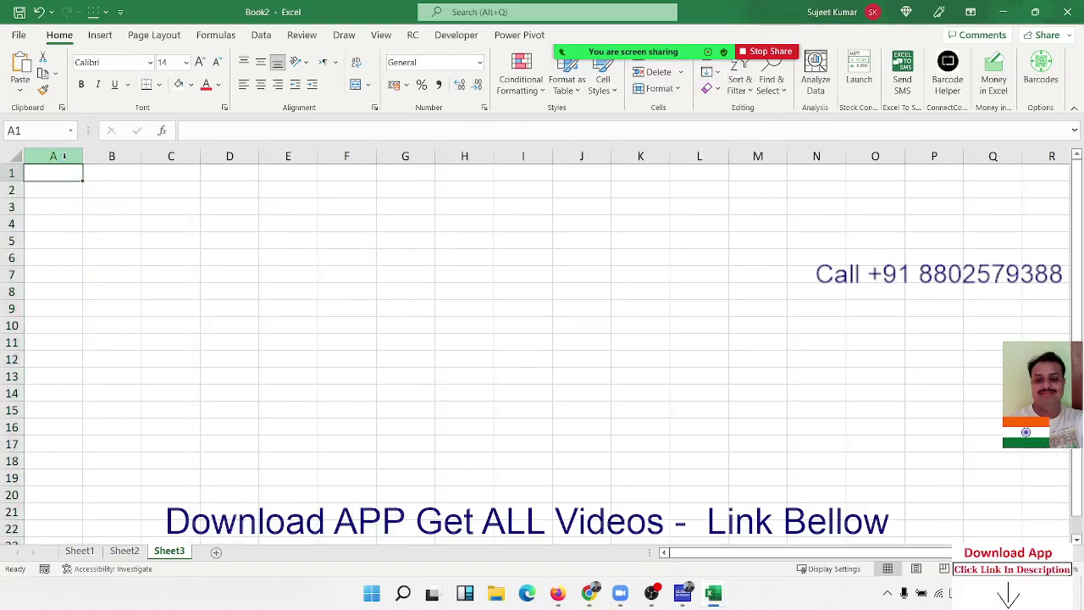
text(1/)
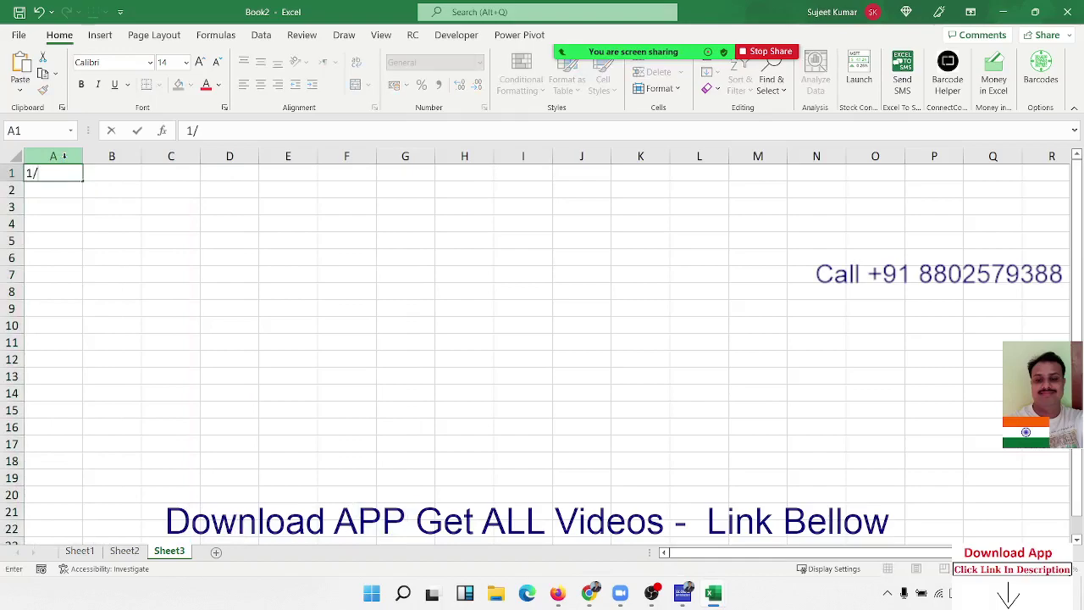
text(10)
key(Return)
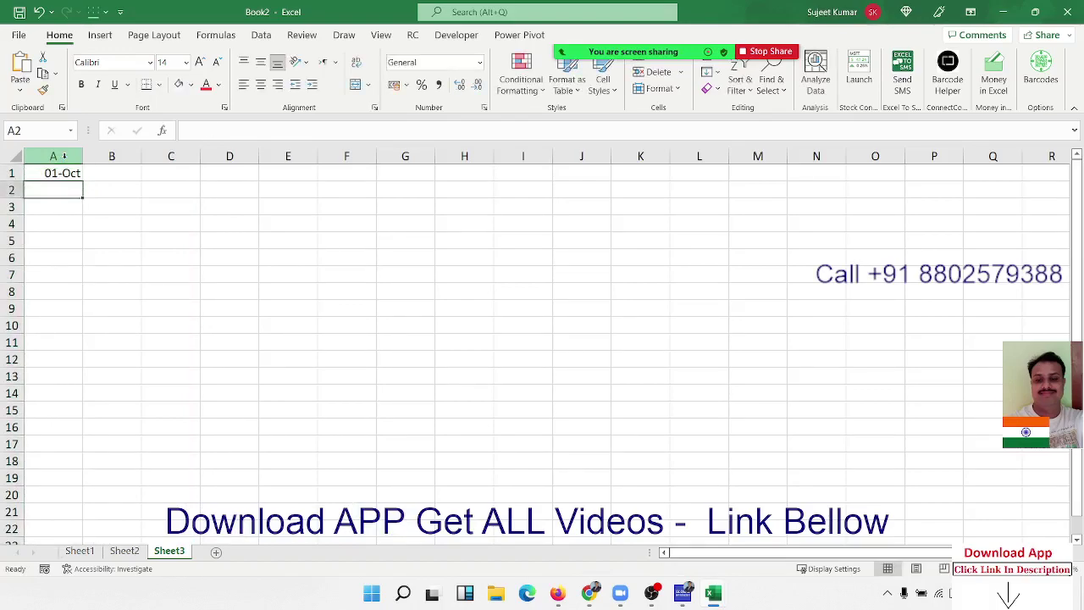
click(73, 178)
drag(76, 182, 72, 472)
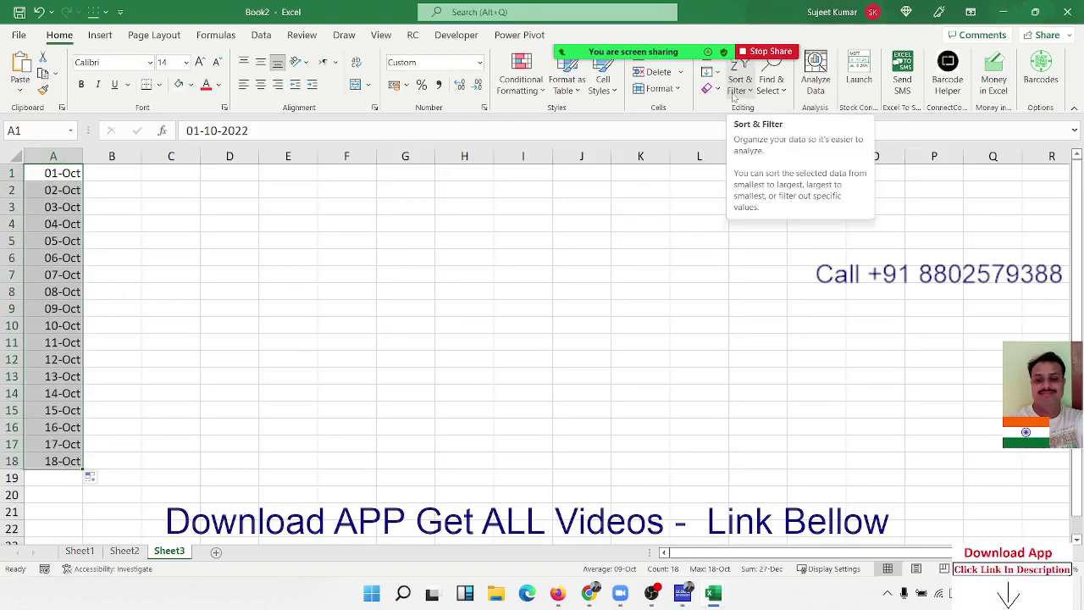
Step: Refill the date series stepping by weekdays only
click(716, 75)
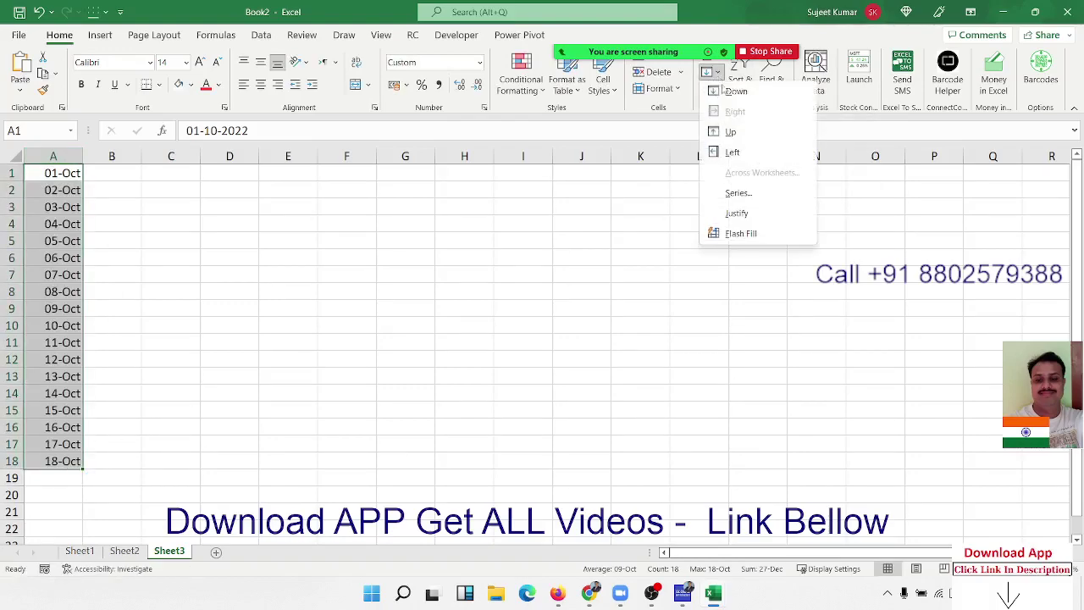
click(733, 195)
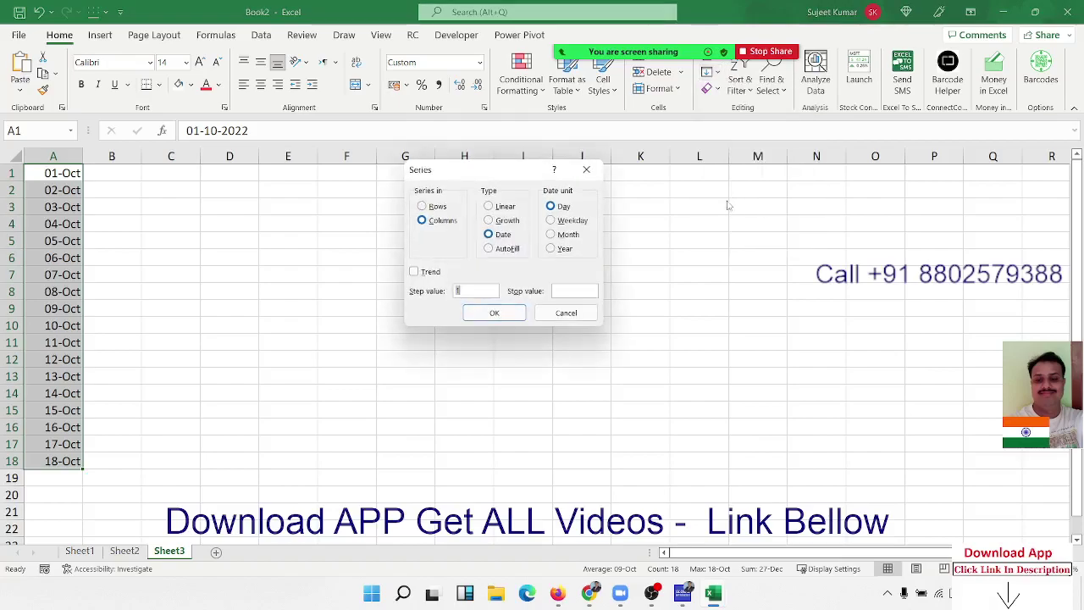
click(584, 223)
click(499, 314)
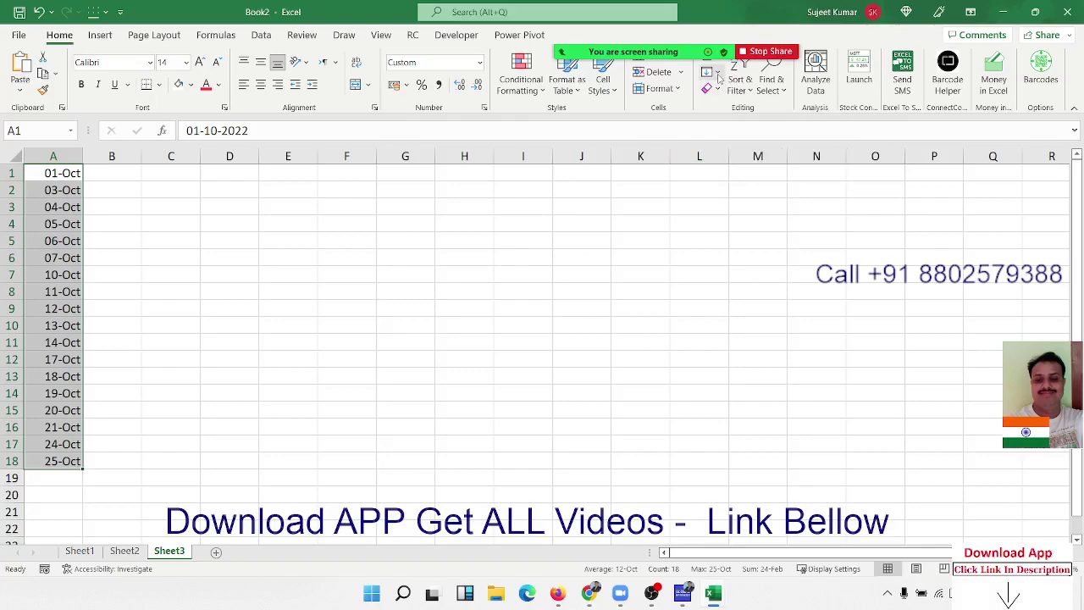
Step: Refill the dates stepping by months, 01-Oct through 01-Mar
click(717, 74)
click(737, 193)
click(565, 235)
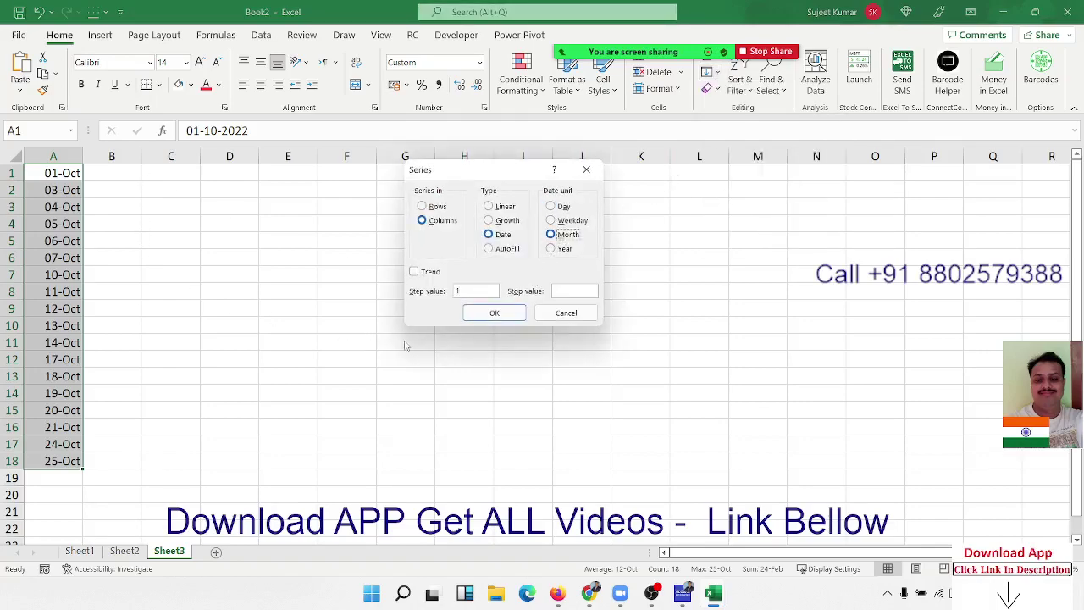
click(487, 313)
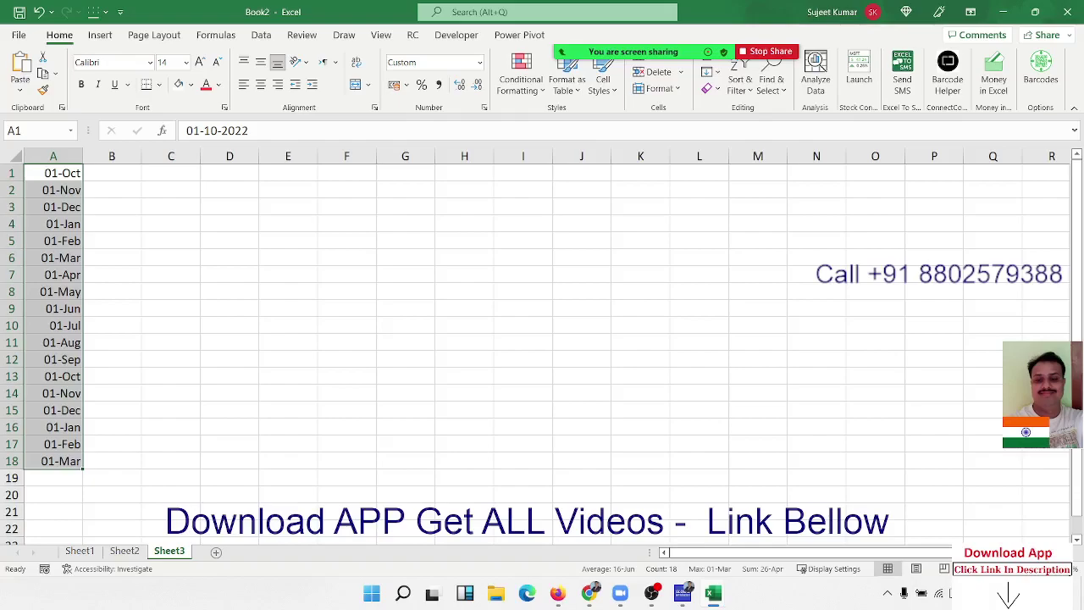
click(53, 173)
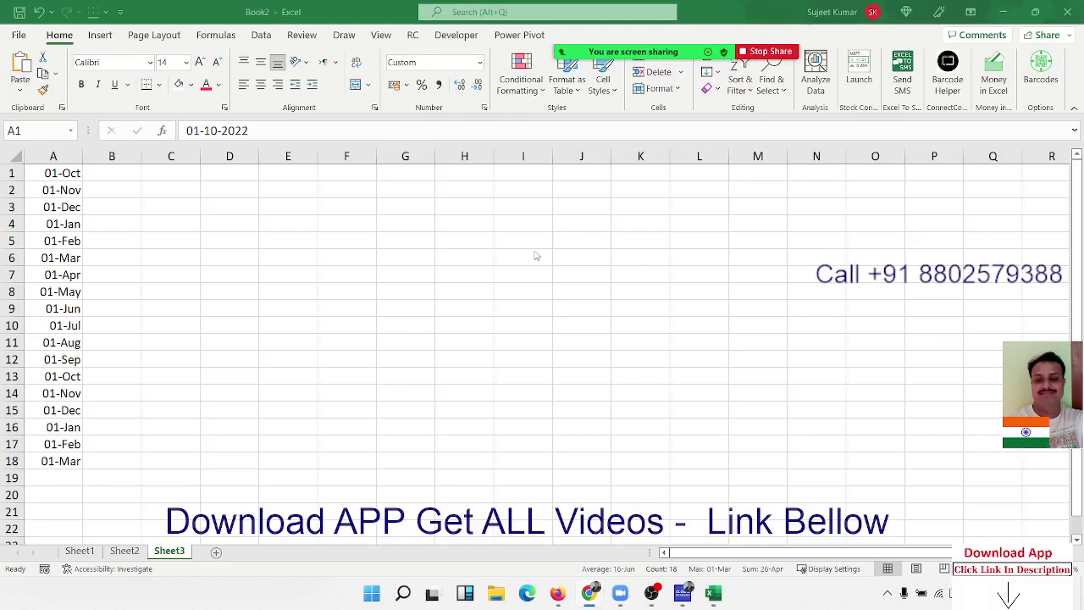
key(ctrl+a)
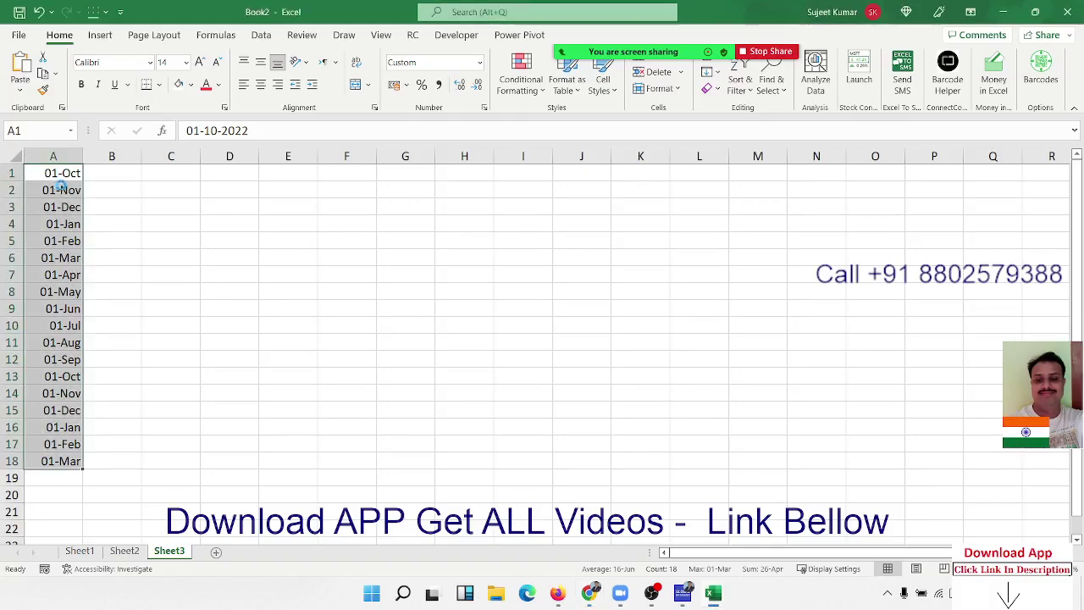
Step: Clear the dates, type a first name in A1, and auto-fill the custom name list to row 19
key(Delete)
click(62, 184)
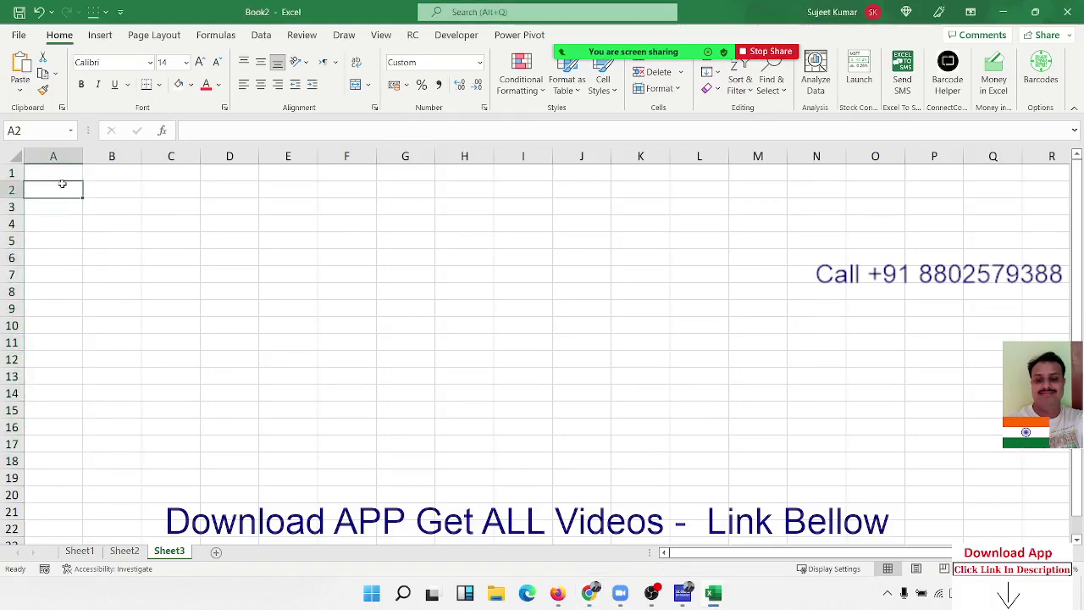
key(Up)
text(Puja)
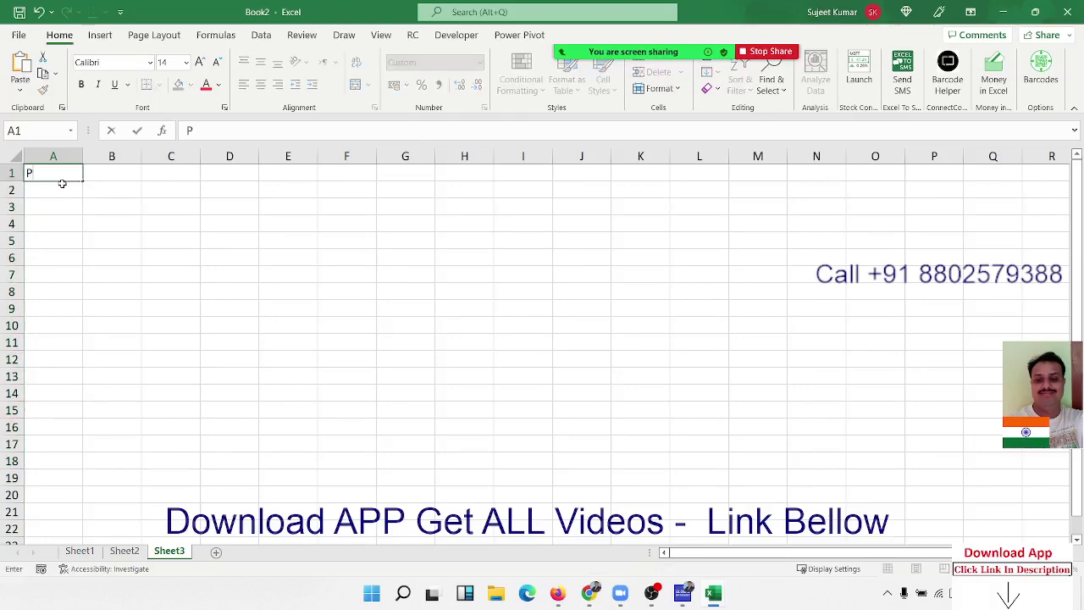
click(121, 182)
click(73, 178)
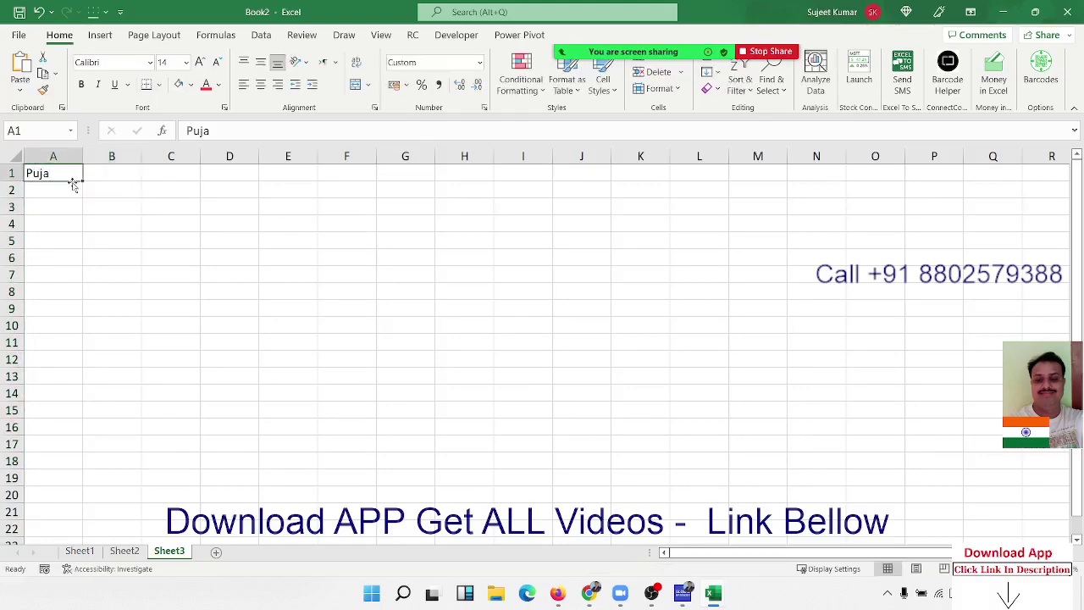
drag(83, 183, 85, 484)
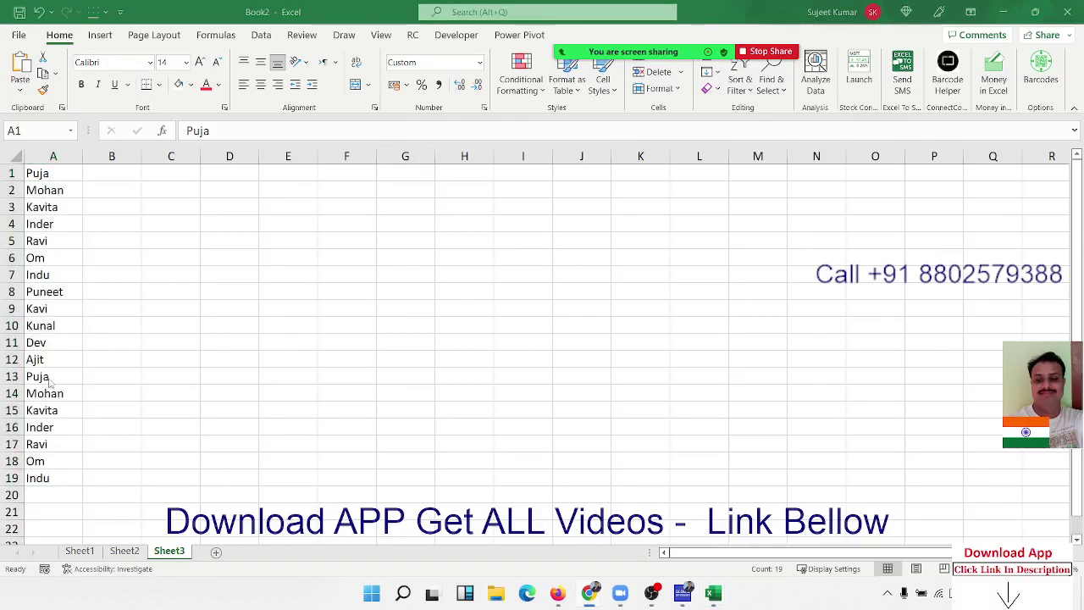
click(102, 177)
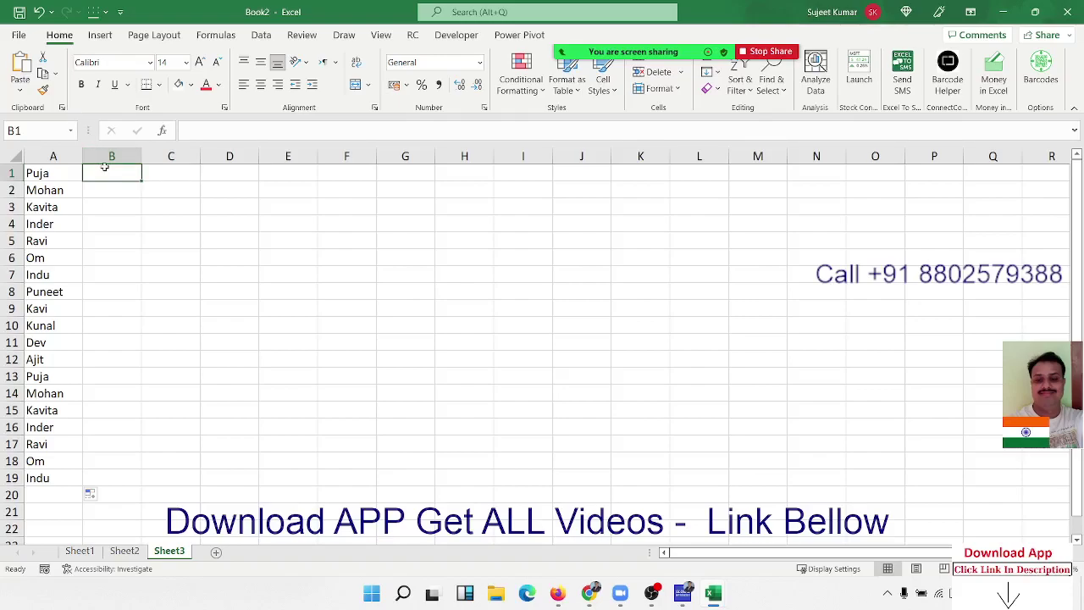
Step: Cancel the =con entry in B1, widen column A to 92.25, and select names A1:A19
text(=con)
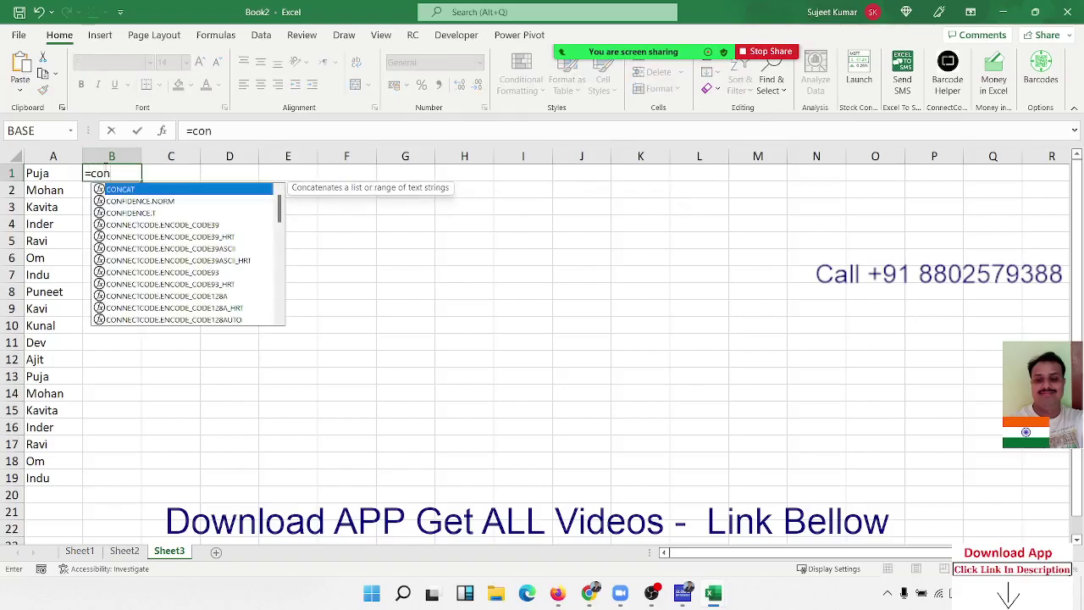
key(Escape)
key(Escape)
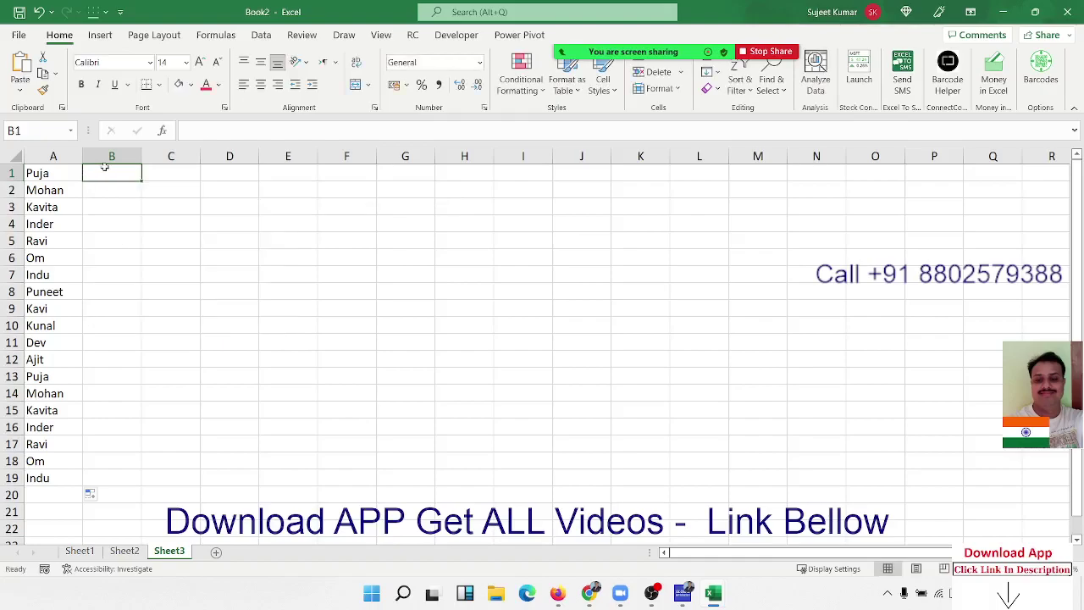
drag(82, 155, 93, 156)
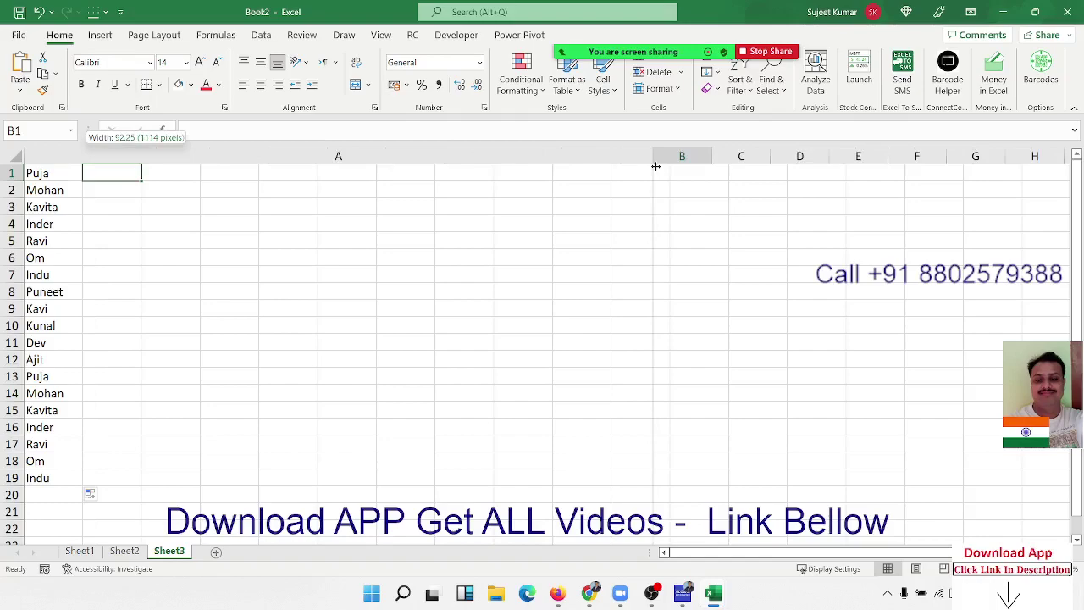
drag(498, 165, 655, 168)
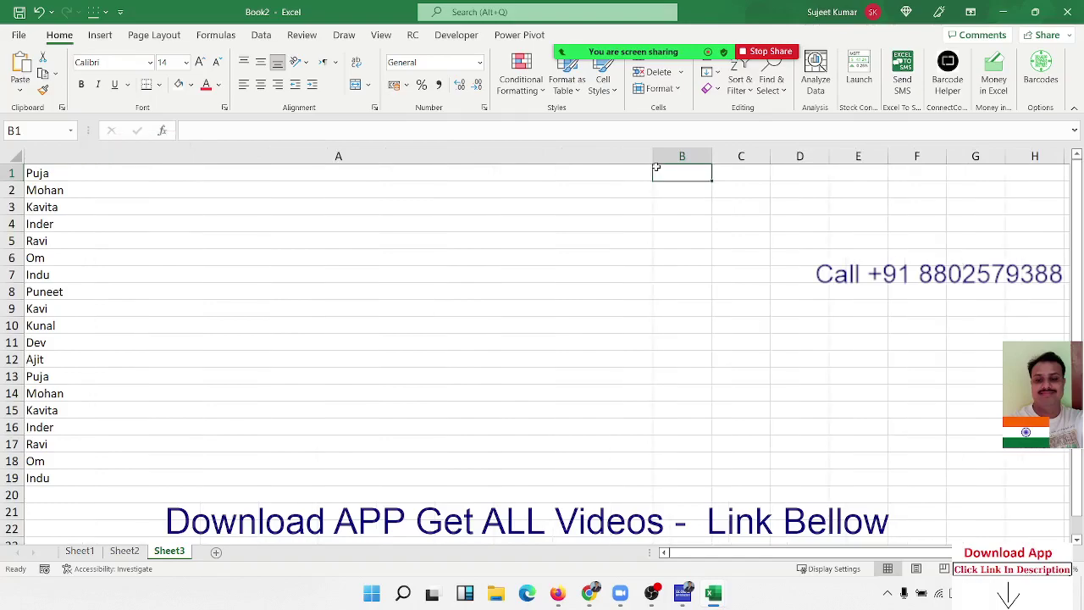
click(267, 478)
drag(266, 478, 283, 175)
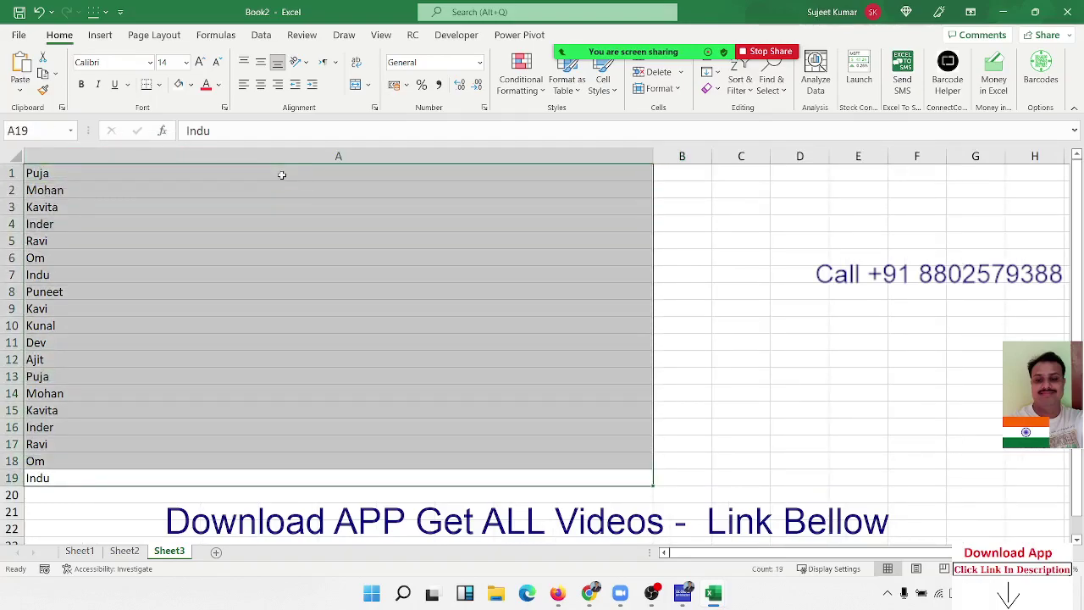
Step: Justify the names into one line in A1, narrow column A, then rewrap them across A1:A2
click(710, 72)
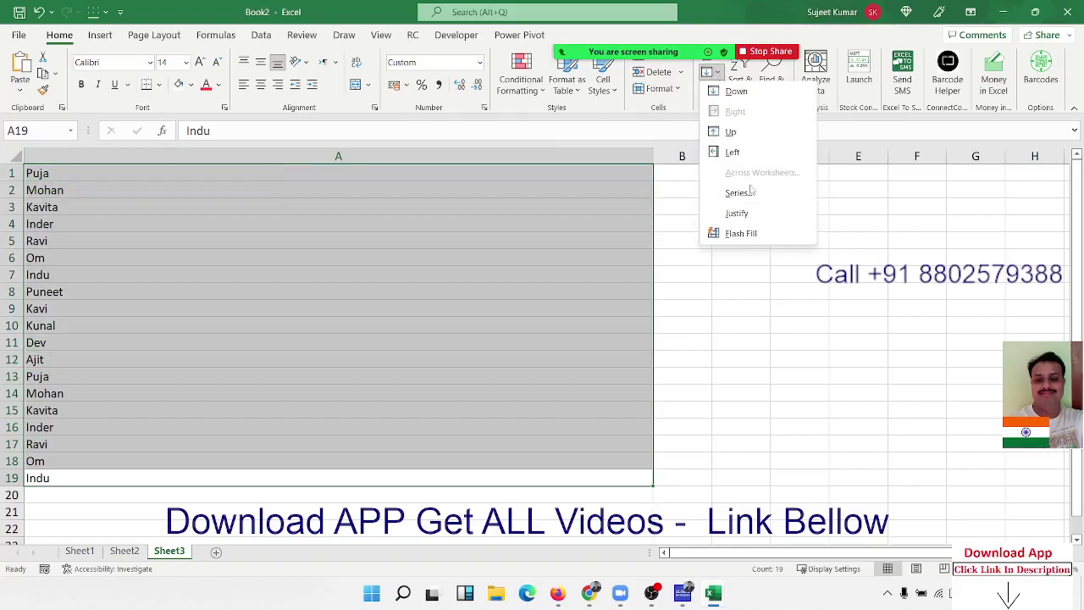
click(754, 213)
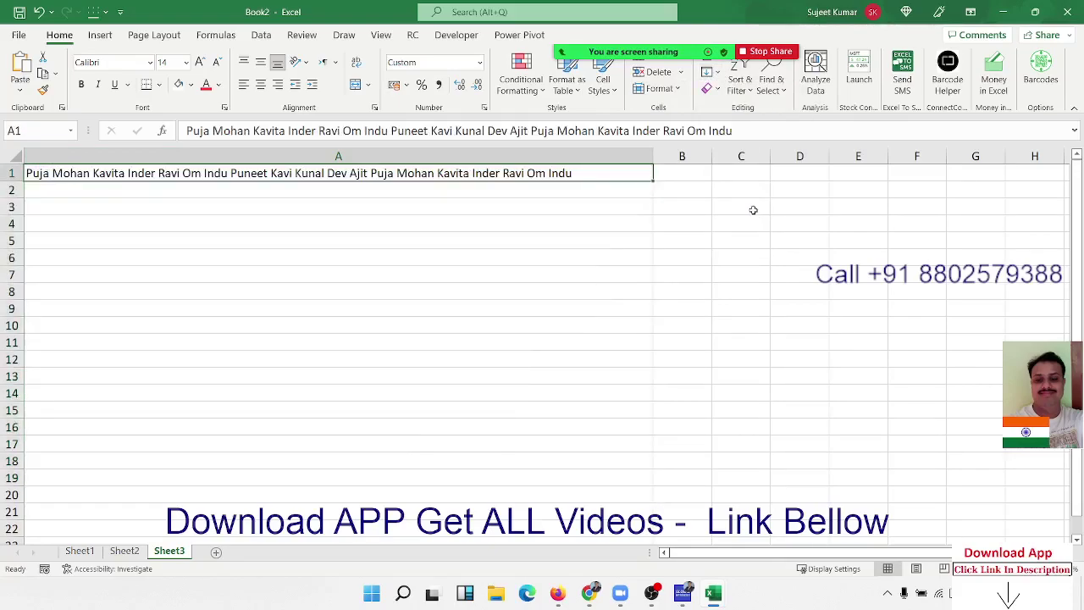
drag(653, 156, 499, 173)
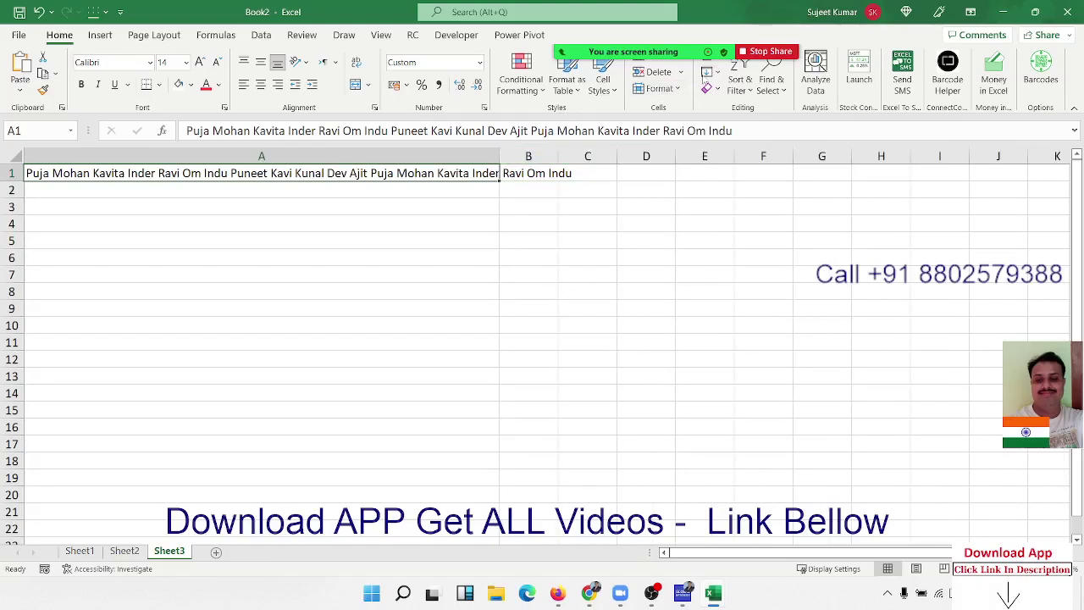
click(721, 74)
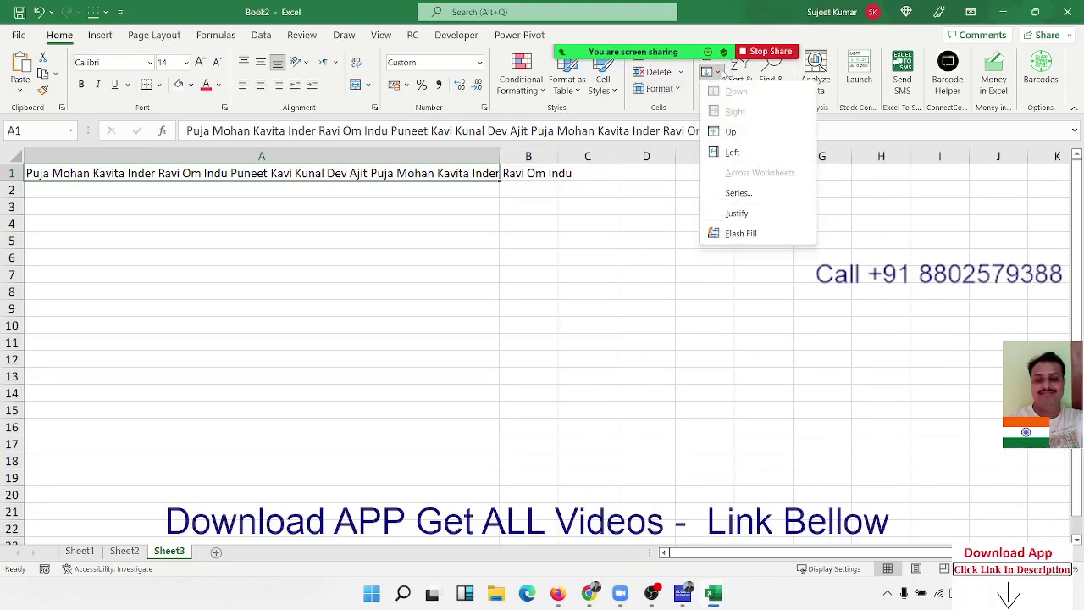
click(733, 217)
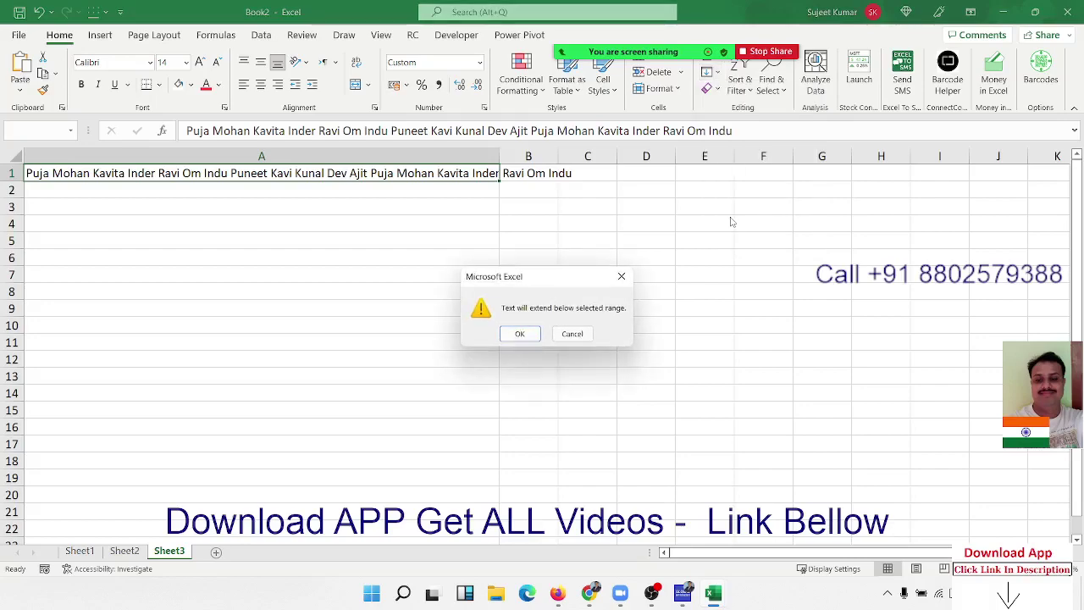
click(518, 333)
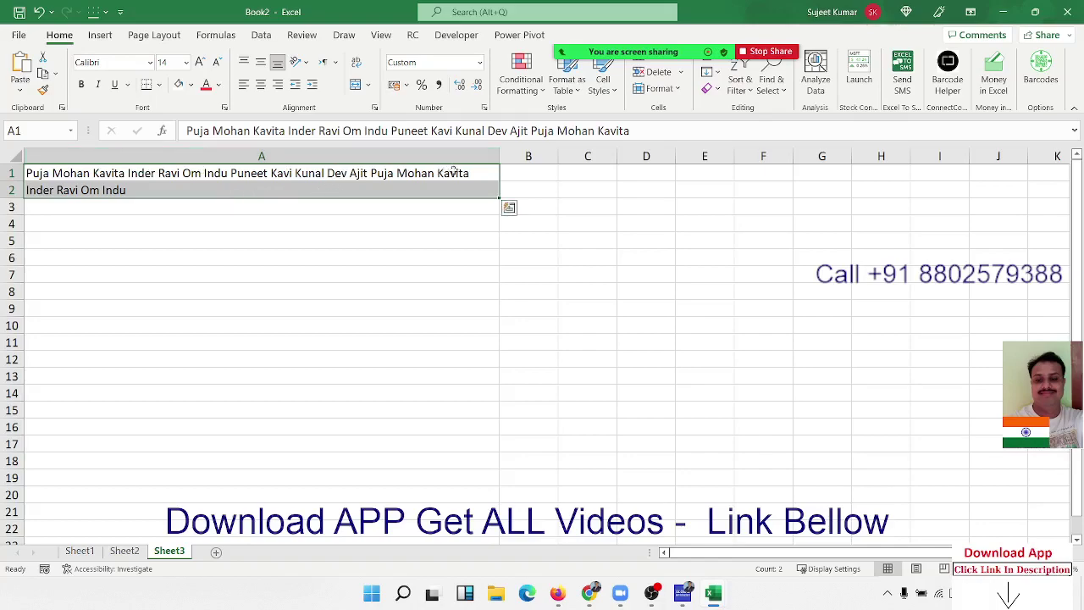
Step: Widen column A and Justify the names back onto one line in A1
drag(502, 157, 657, 157)
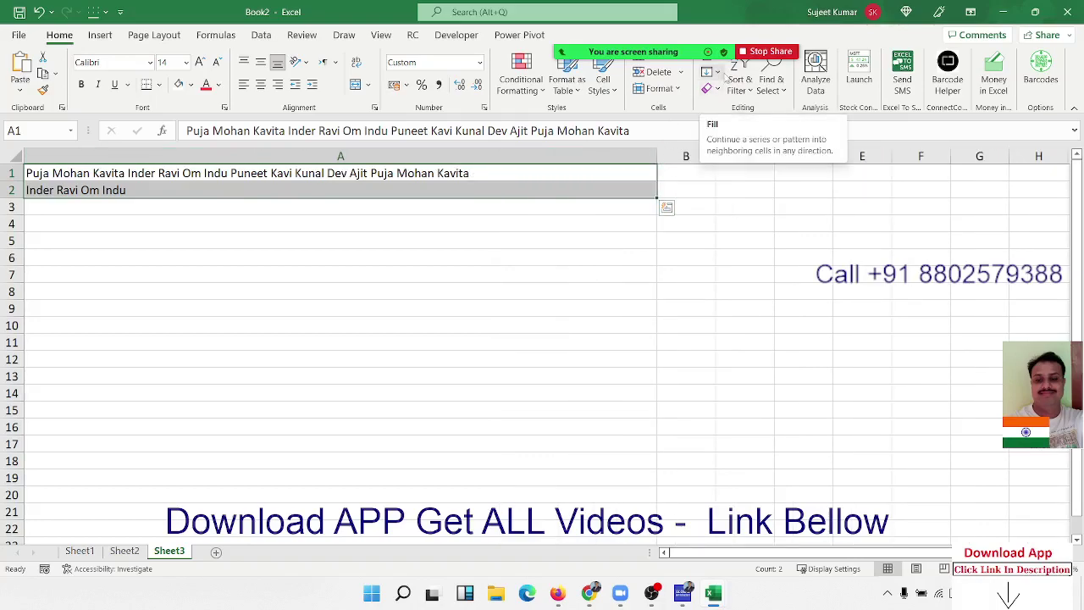
click(716, 73)
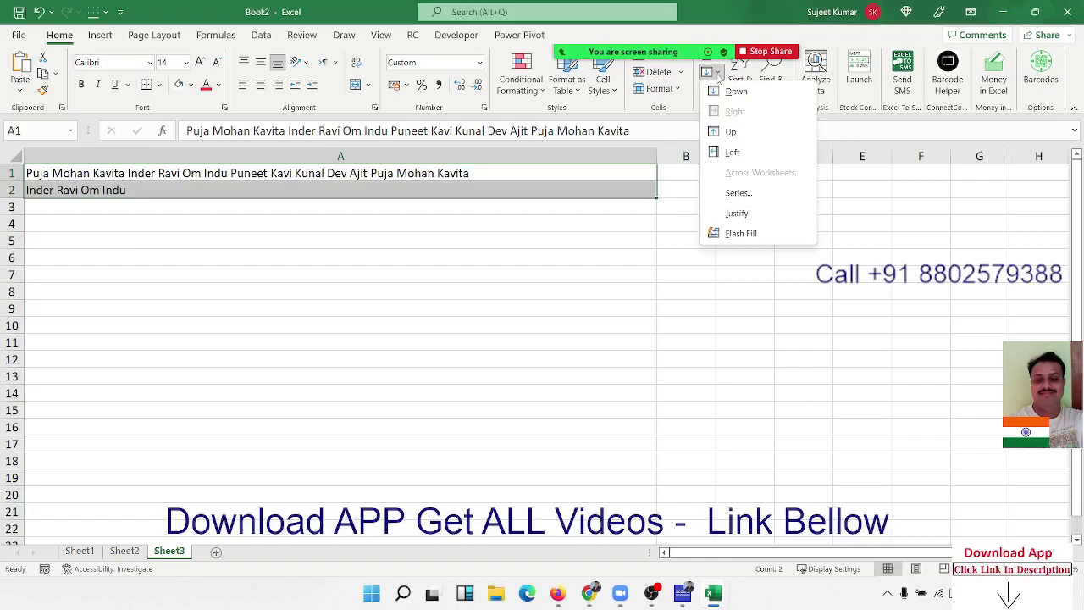
click(733, 213)
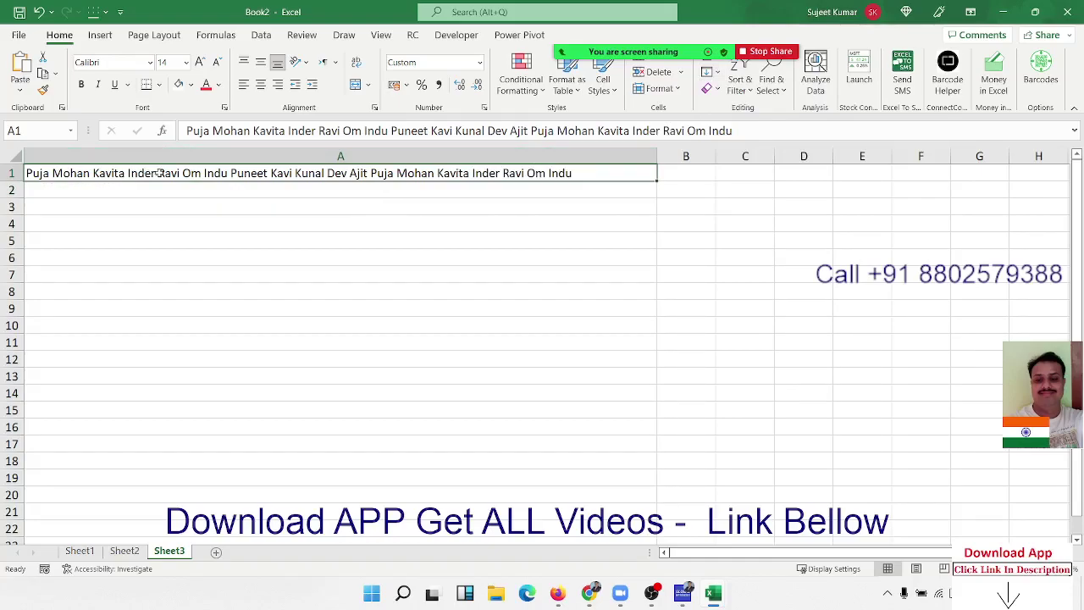
Step: Bring up Find and Replace, then close it without replacing anything
key(ctrl+h)
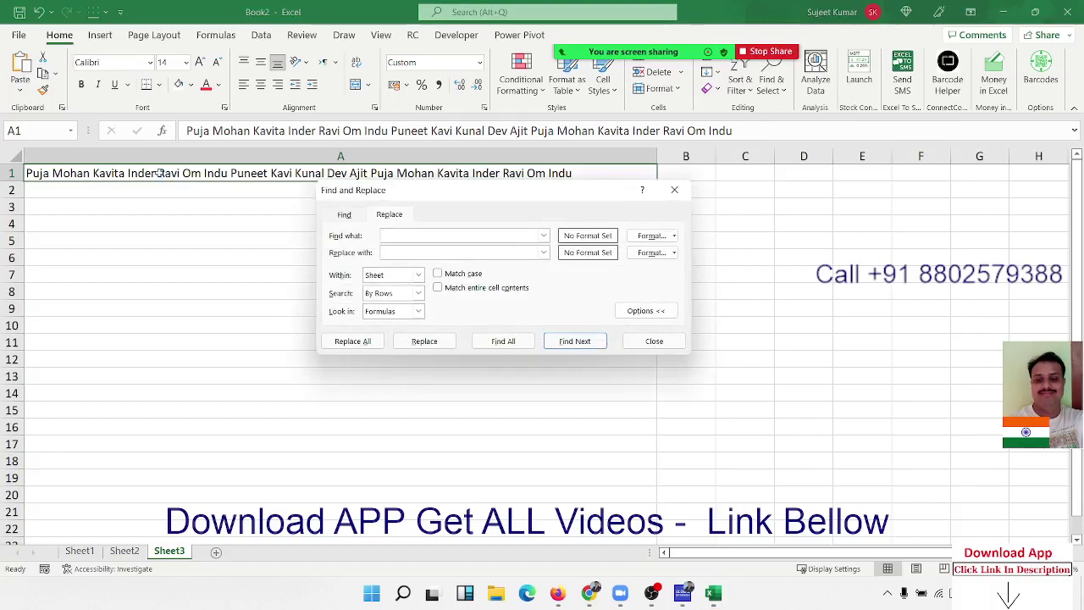
click(410, 253)
key(Escape)
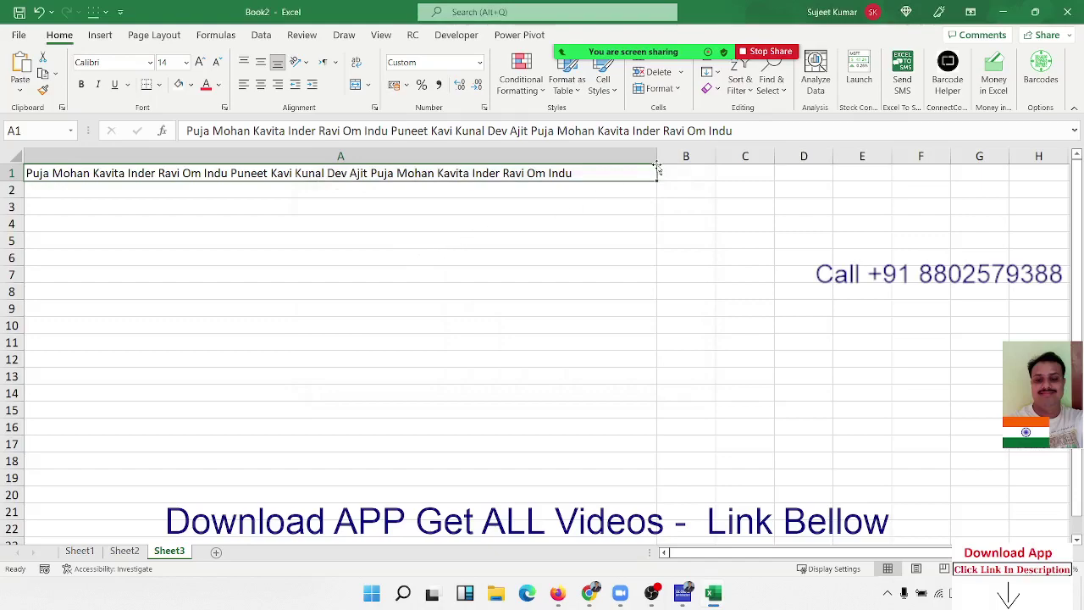
Step: Shrink column A and Justify A1's line into one name per cell down A1:A19
mouse_move(656, 157)
mouse_down()
mouse_move(312, 157)
mouse_move(52, 177)
mouse_up()
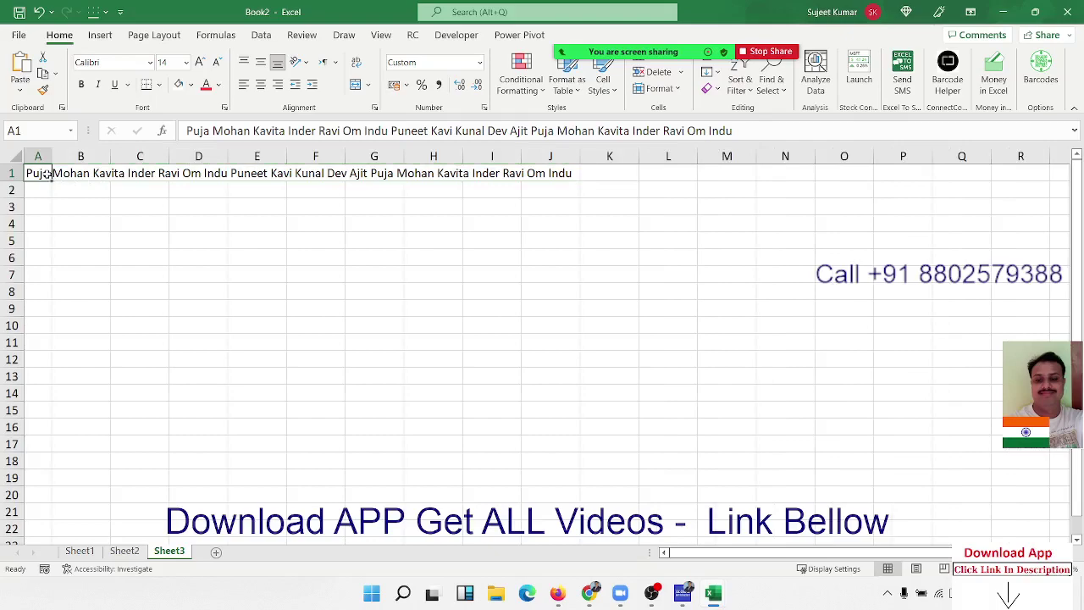
click(40, 189)
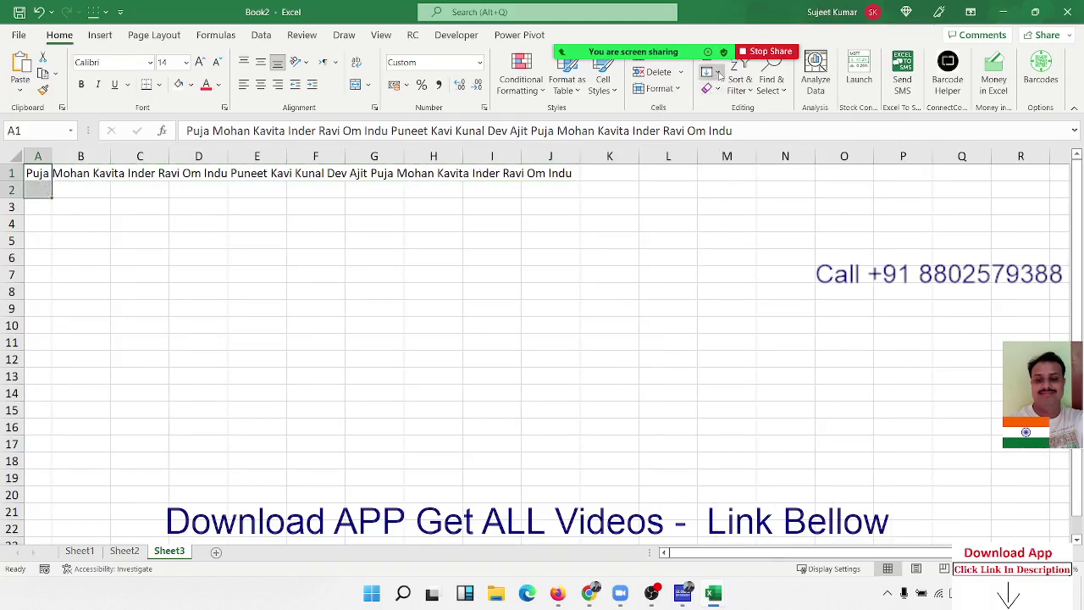
click(711, 72)
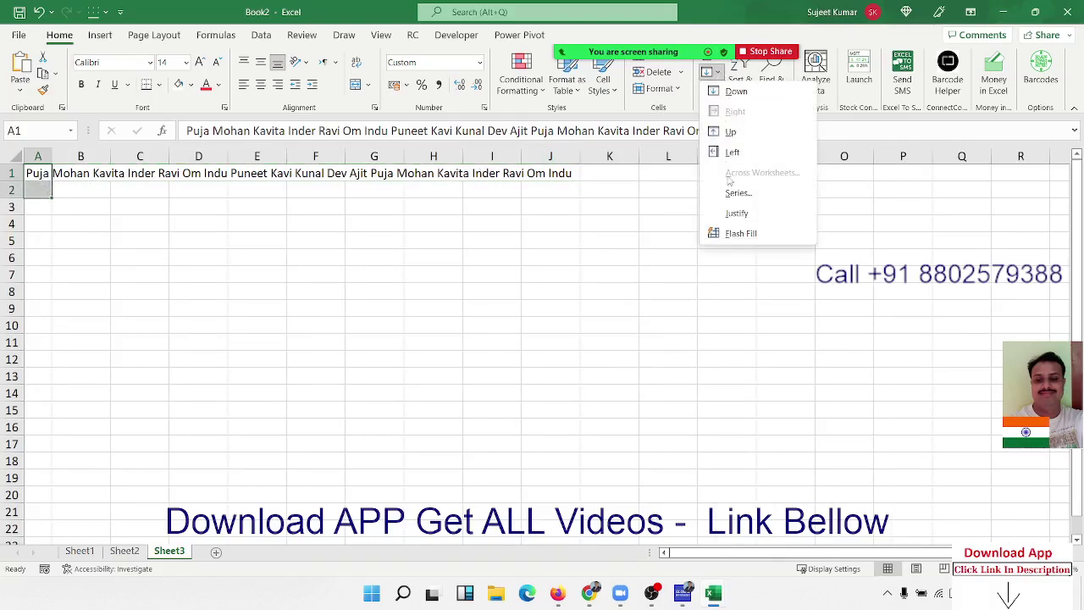
click(741, 220)
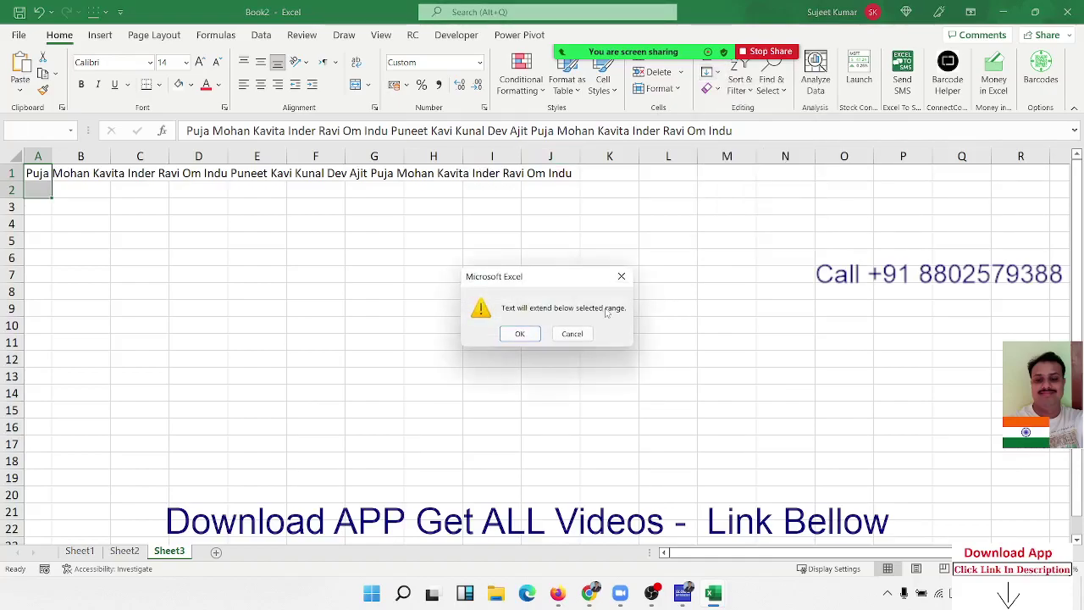
click(525, 337)
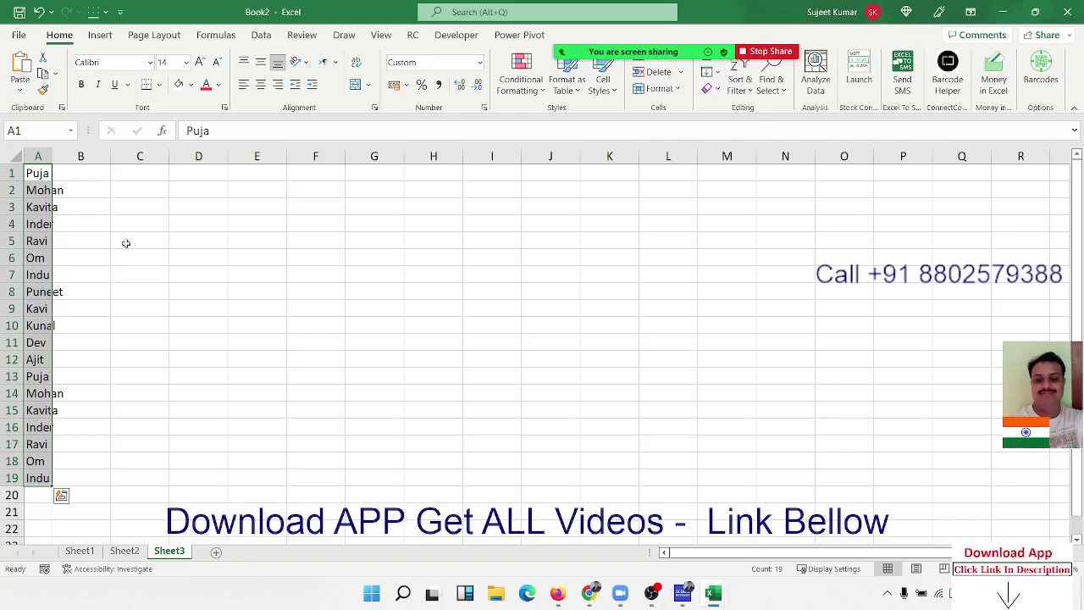
Step: AutoFit column A to the names, reselect A1:A19, and select C2
click(80, 223)
drag(52, 155, 53, 156)
double_click(52, 156)
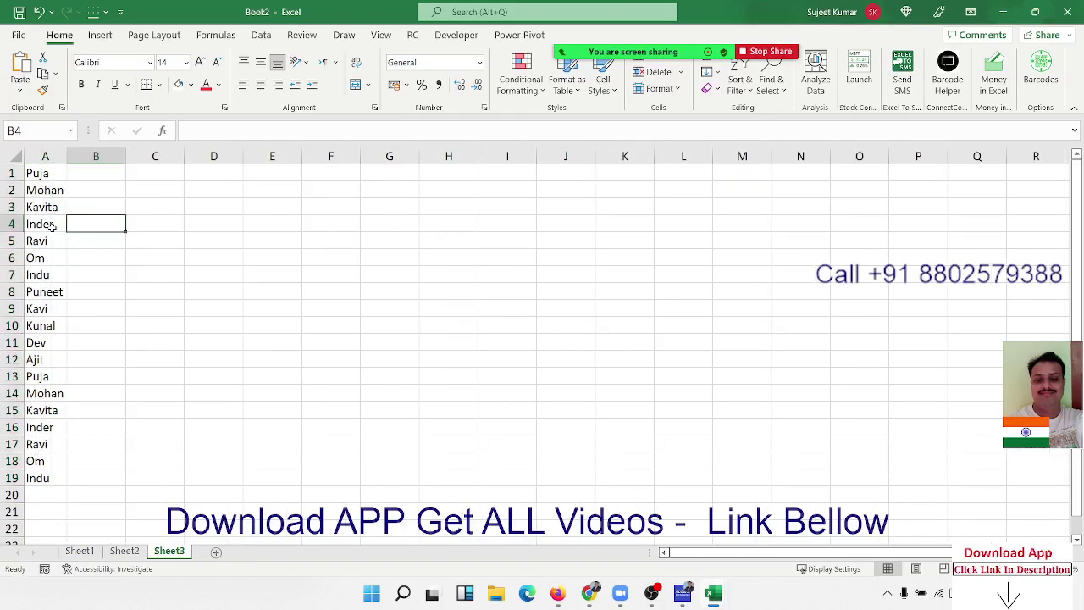
drag(46, 479, 52, 140)
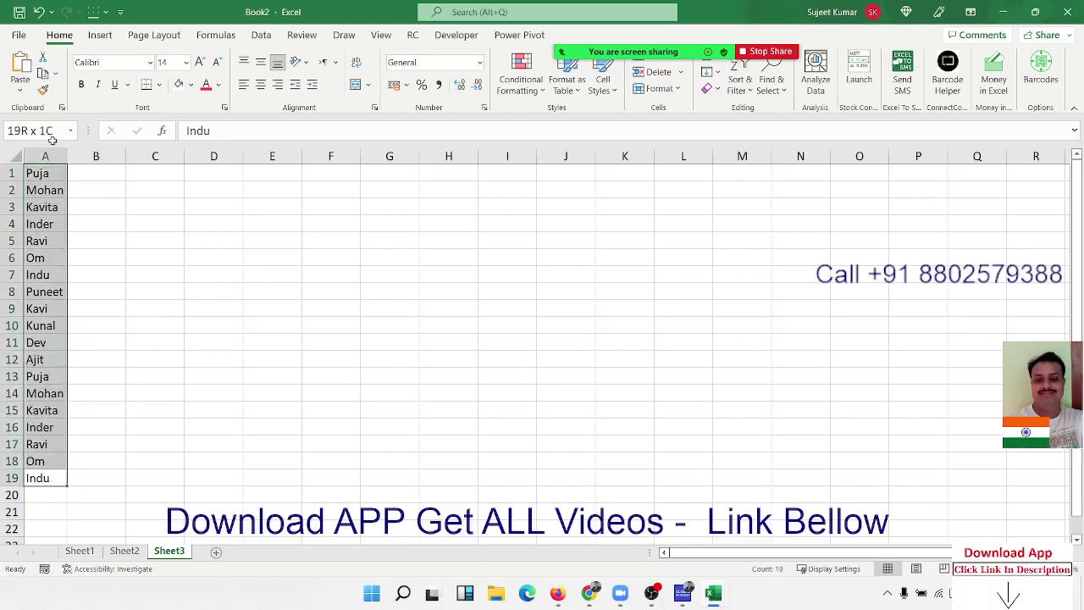
click(153, 196)
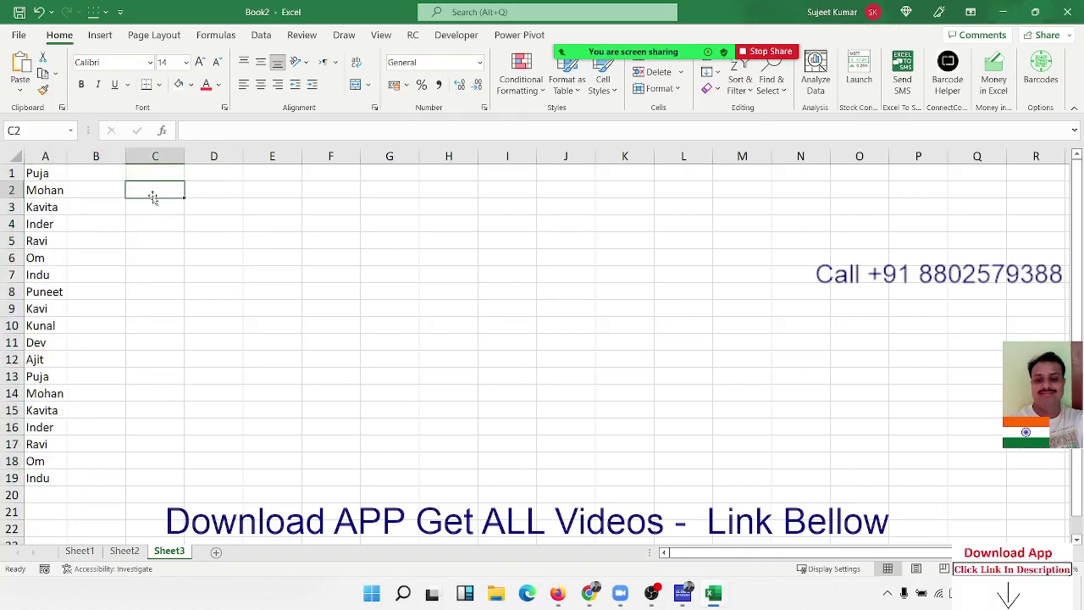
Step: Enter =TEXTJOIN(",",TRUE,A1:A19) in C2 to join the names, then delete it again
text(=)
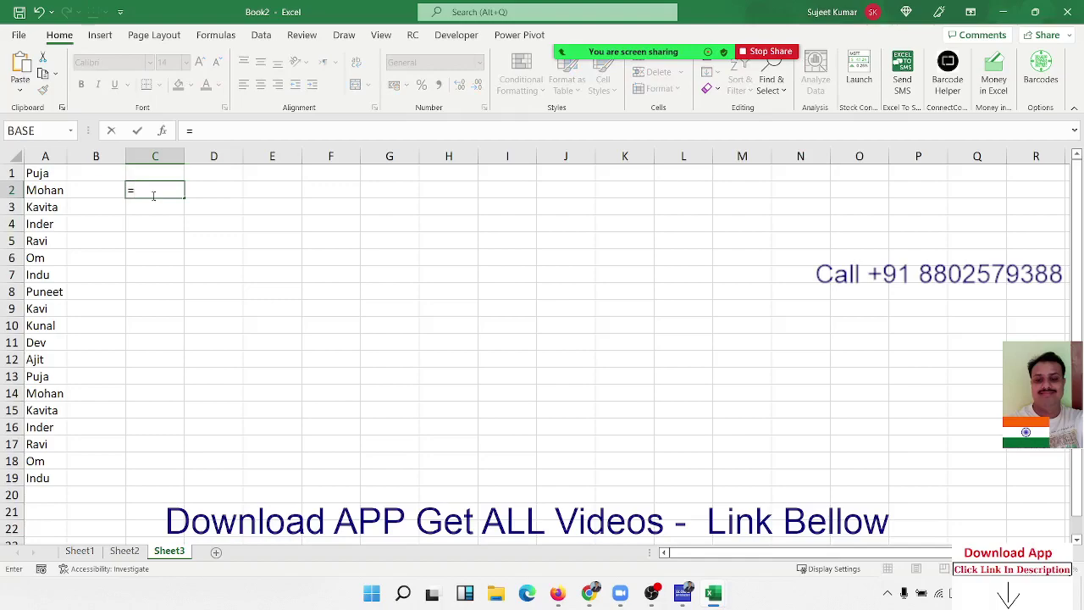
text(te)
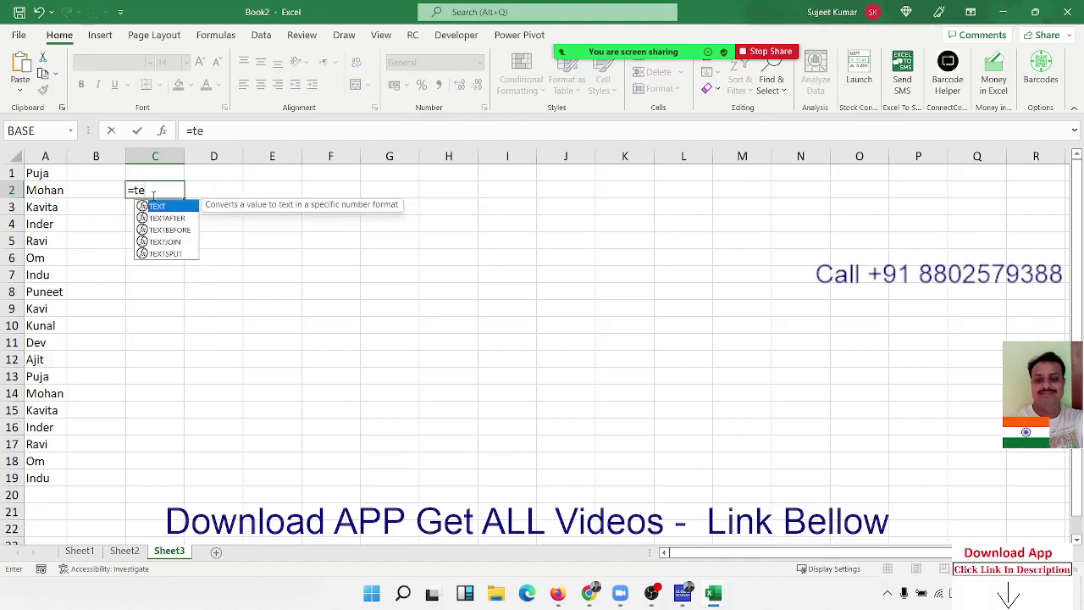
key(Down)
key(Down)
key(Down)
key(Tab)
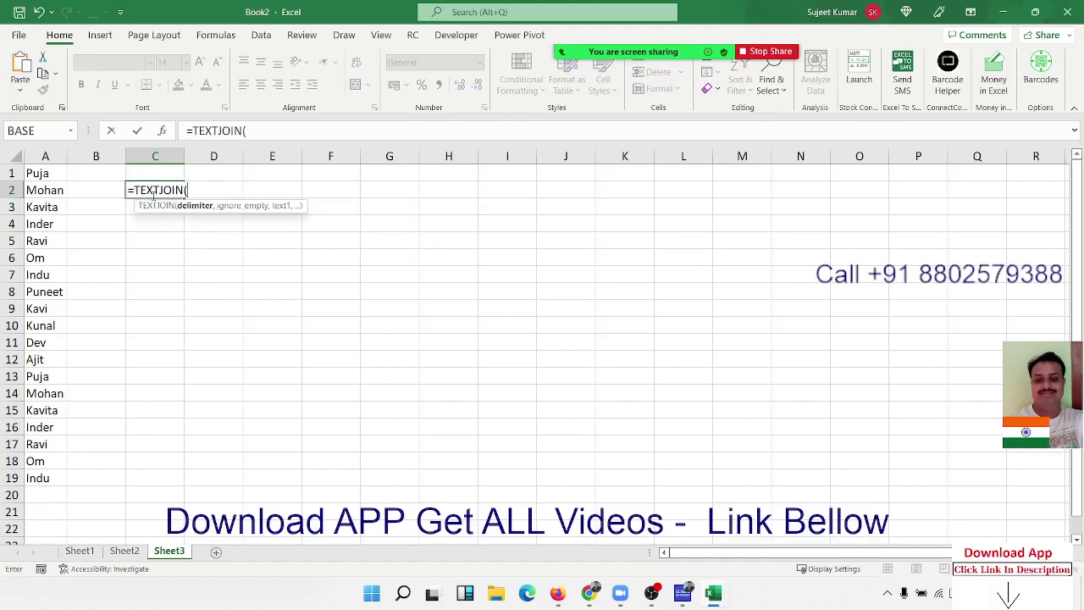
text(",")
text(,)
key(Tab)
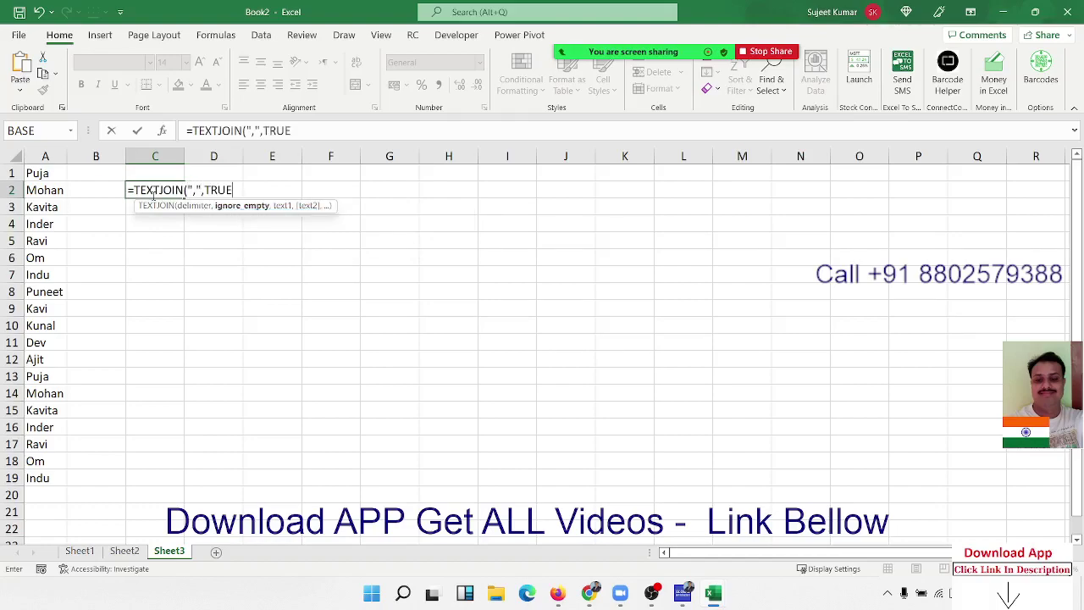
text(,)
key(Left)
key(Left)
key(Up)
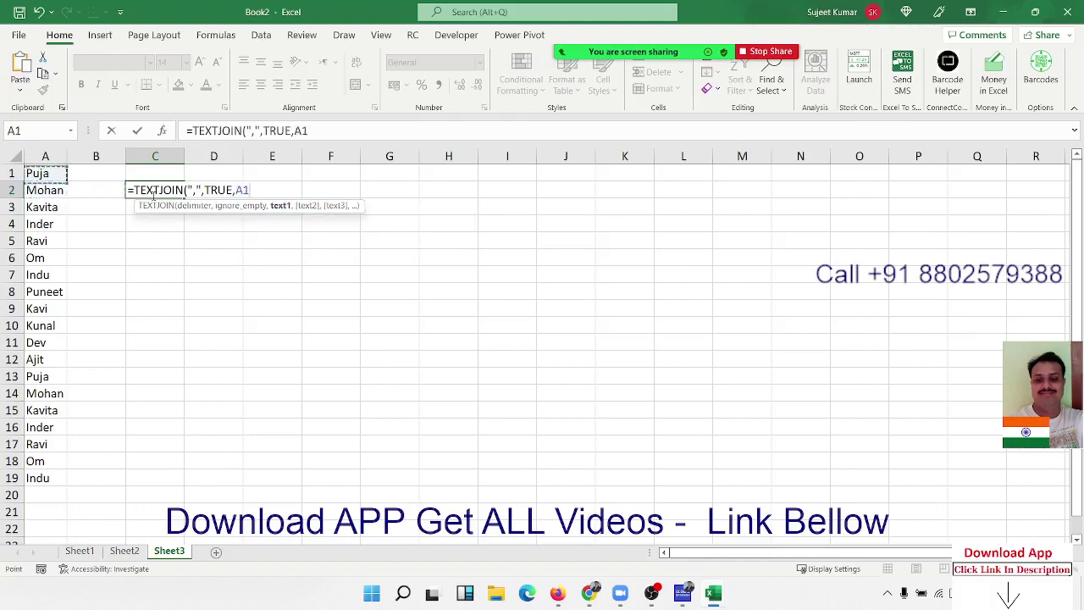
key(ctrl+shift+Down)
key(Return)
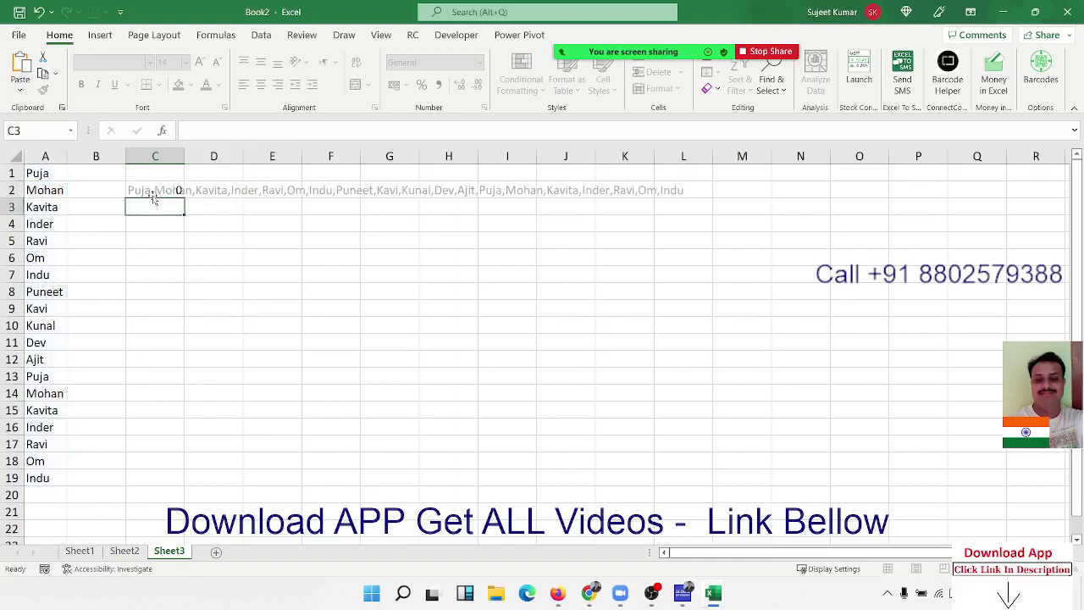
click(153, 195)
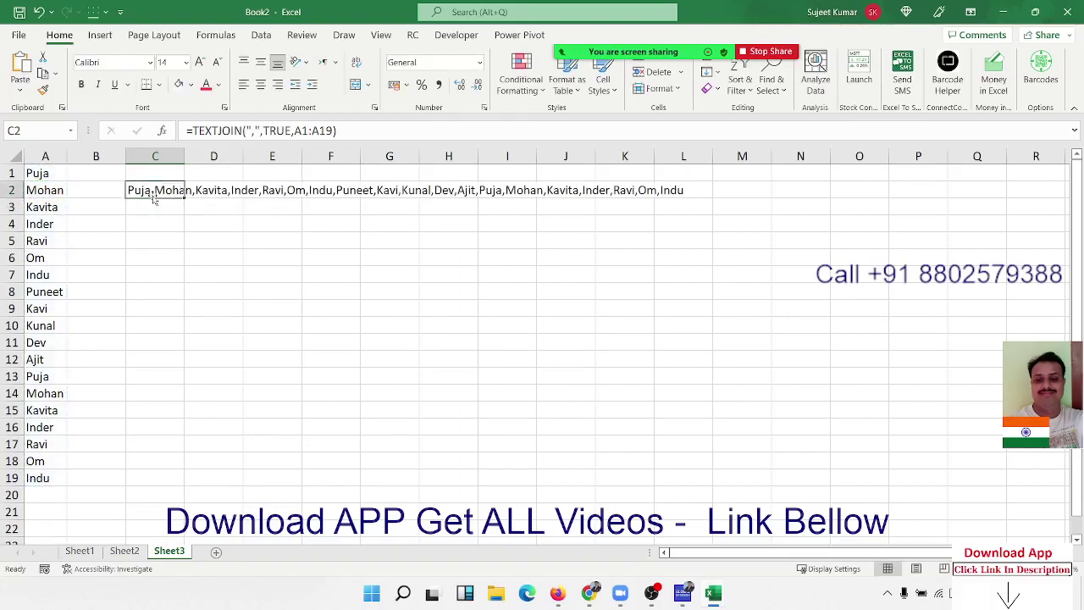
key(Delete)
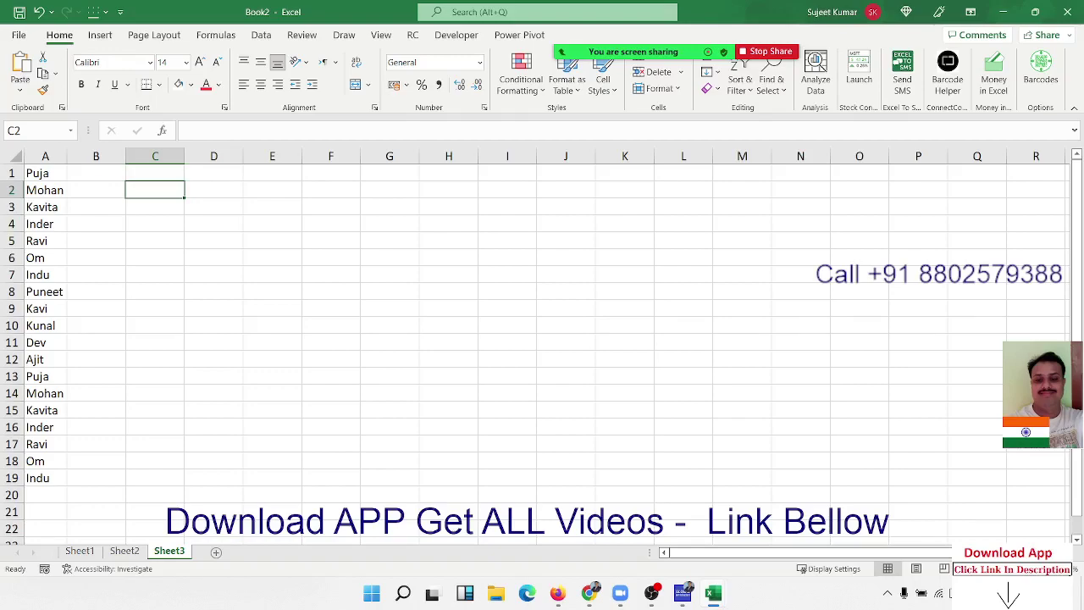
Step: Clear all of column A and widen it slightly
click(592, 207)
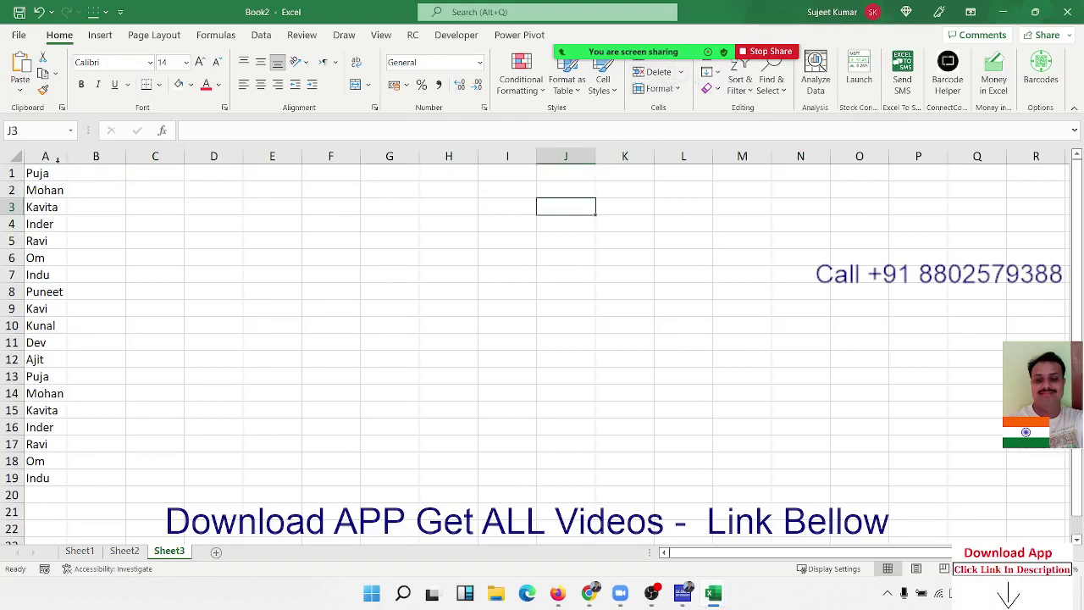
click(58, 157)
key(Delete)
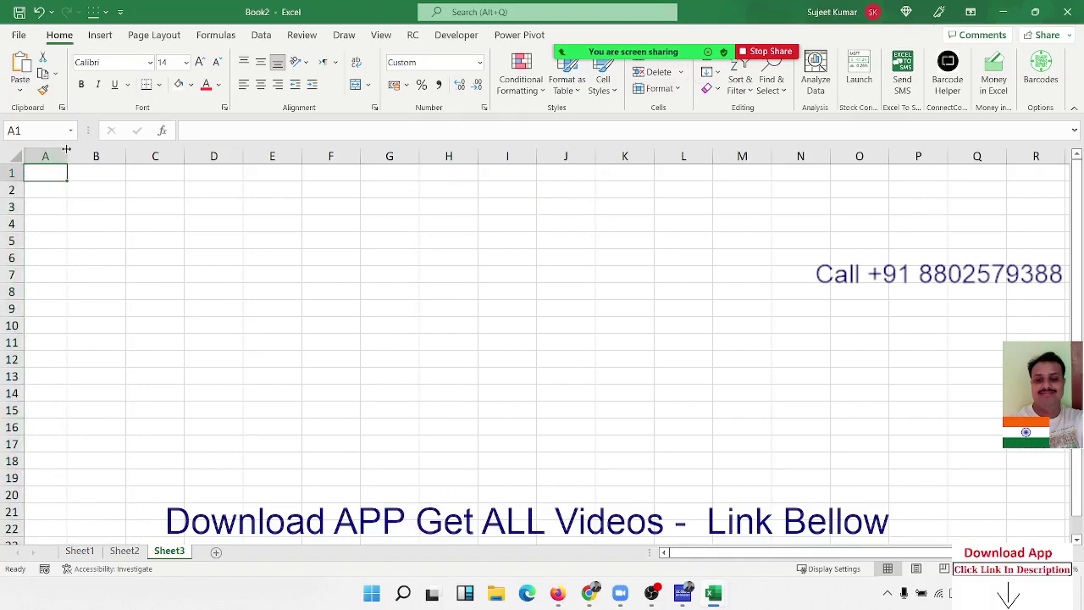
drag(67, 154, 88, 153)
text(Name)
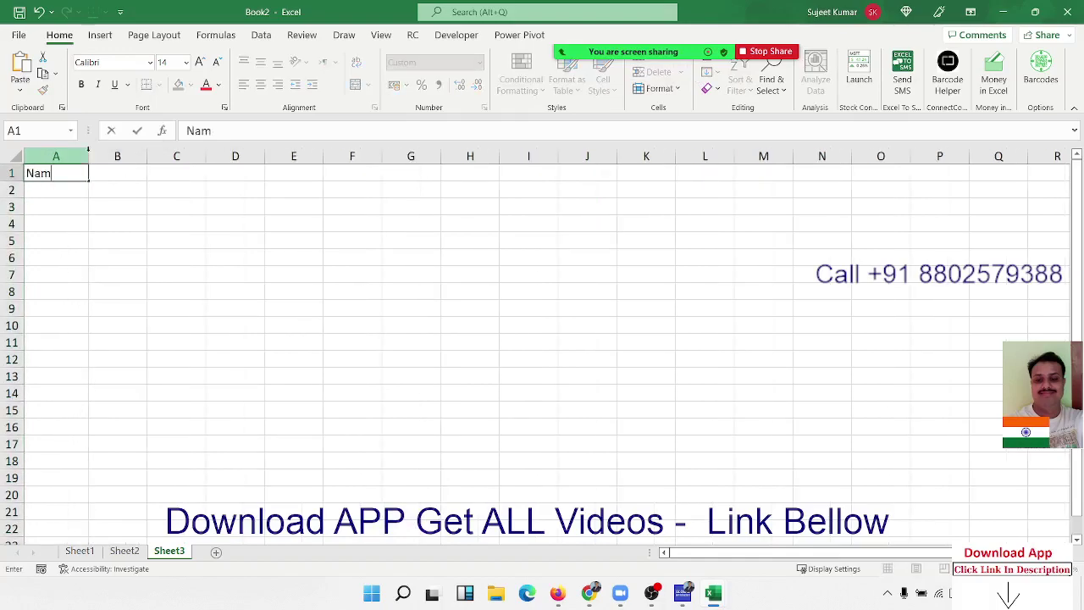
key(Return)
text(Puj)
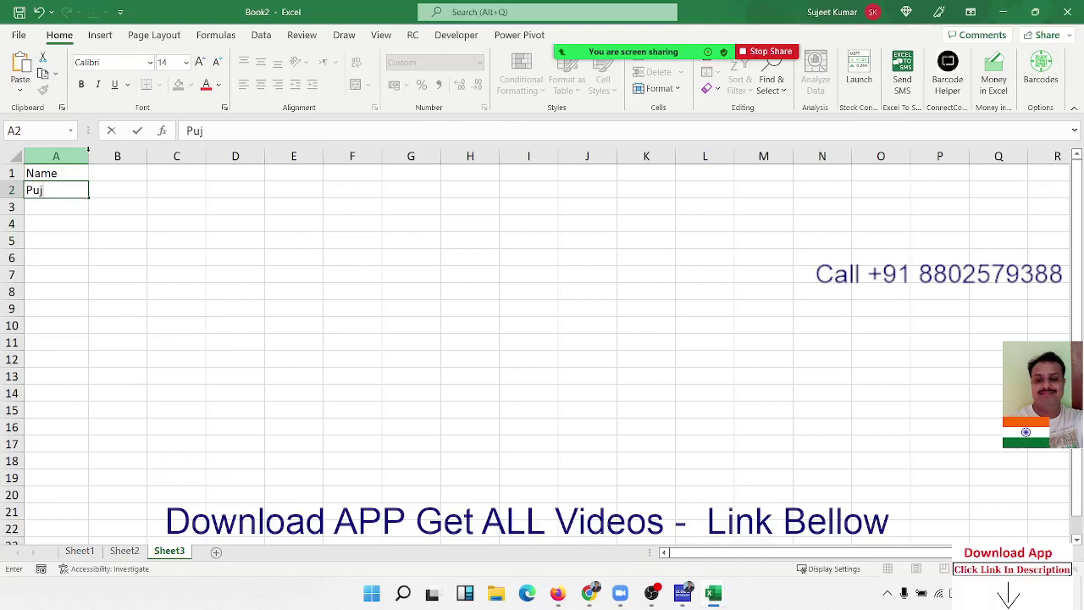
text(a Kum)
text(ar)
text( Singh)
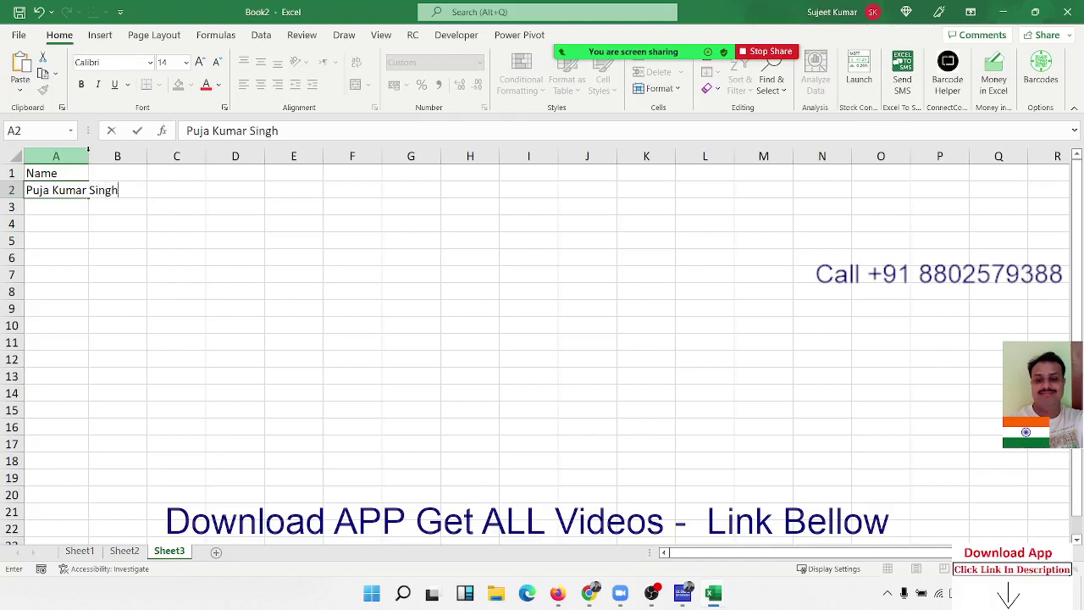
key(Return)
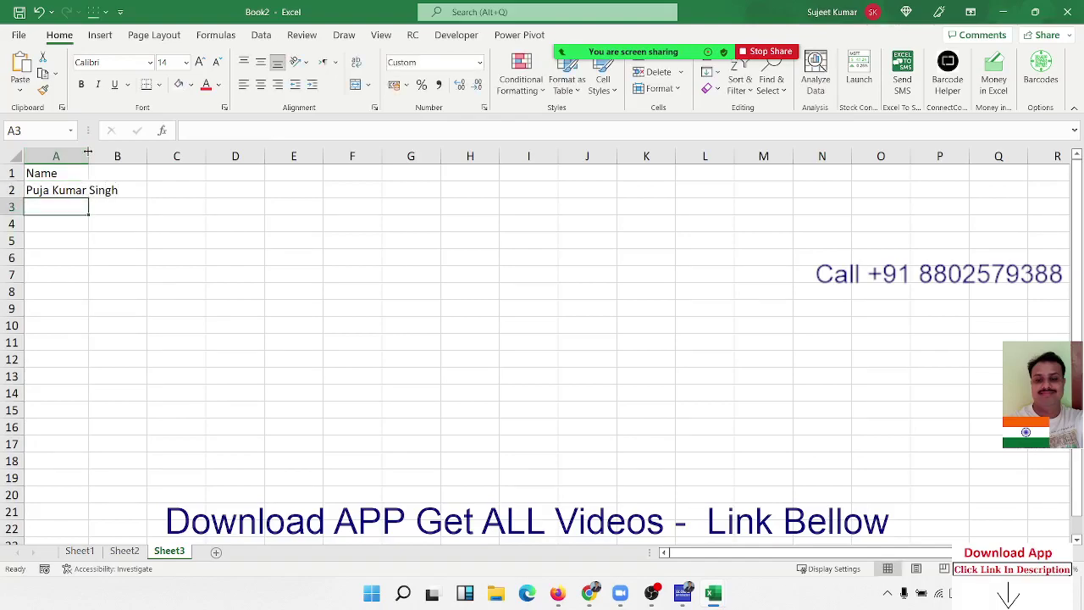
text(Mohab)
key(BackSpace)
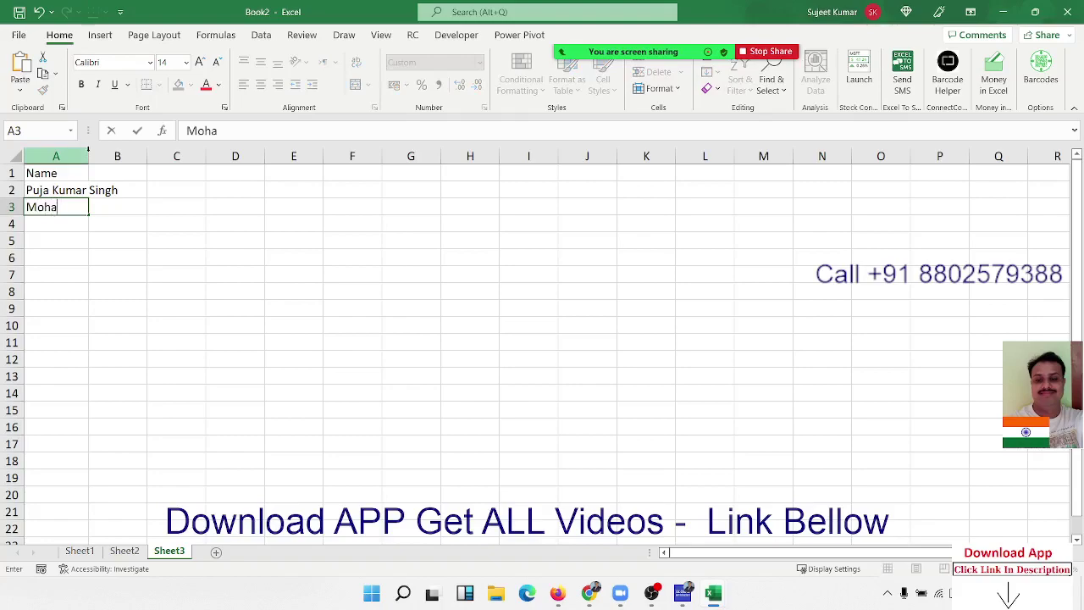
text(n)
text( Shar)
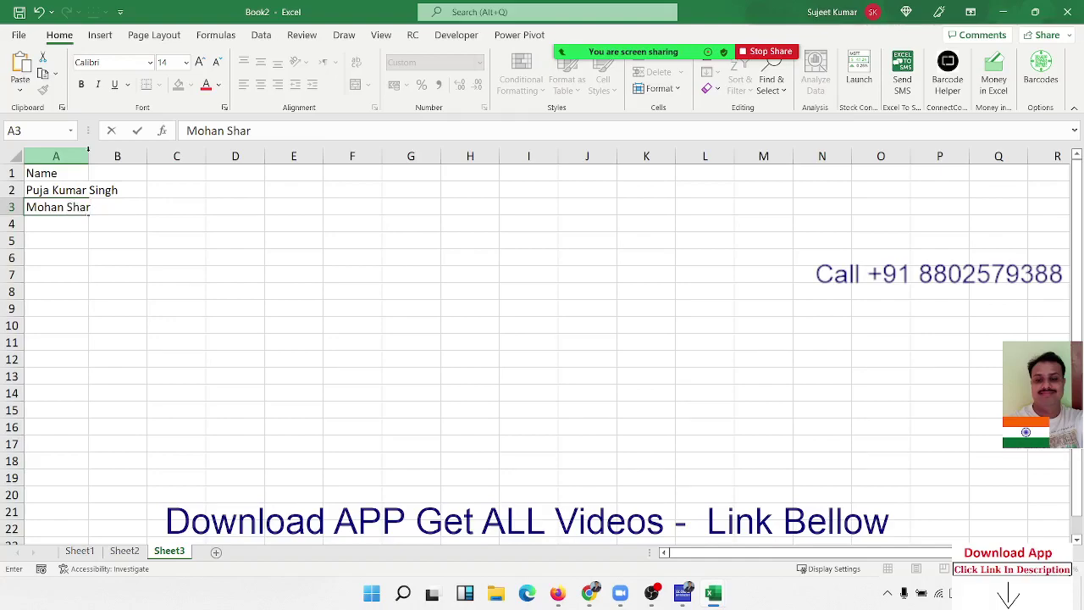
text(ma)
key(Return)
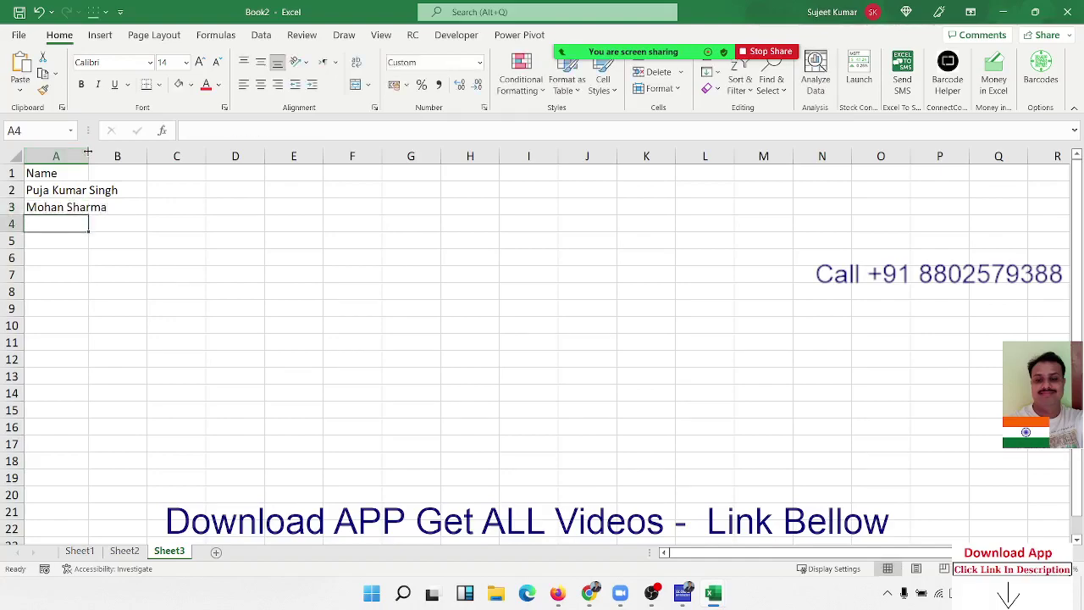
text(Inder)
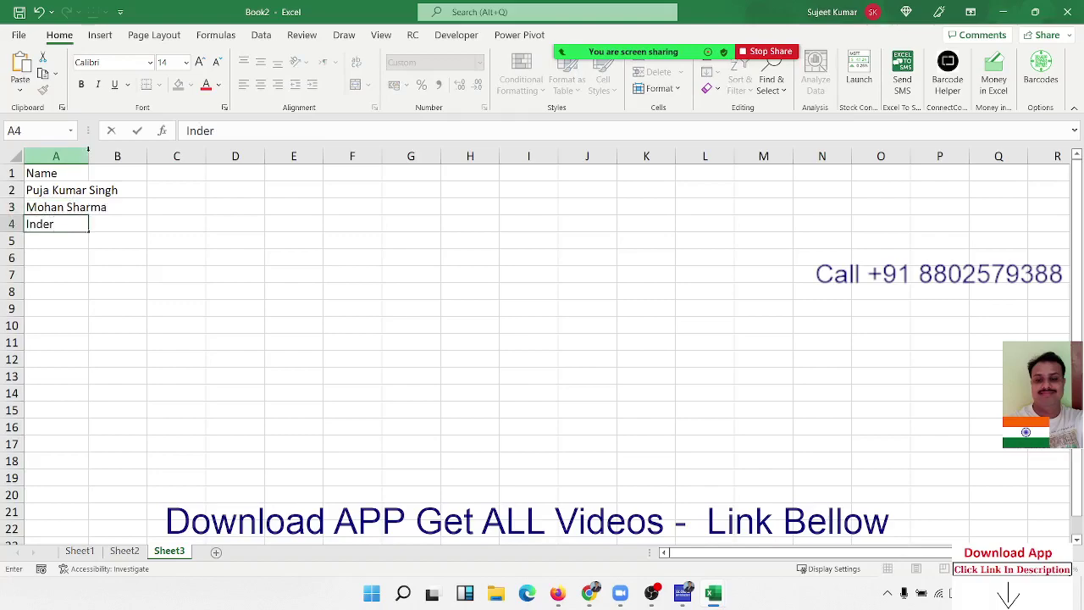
text( jeet)
text( Ran)
key(Return)
Step: Copy the three names in A2:A4 down to A13 and fit column A to the longest name
key(Up)
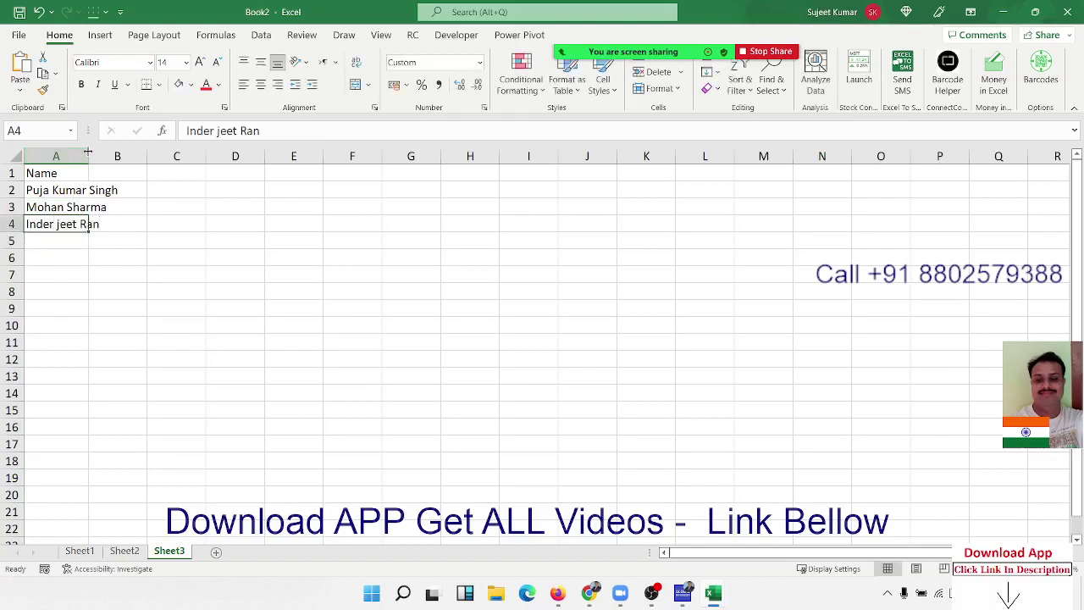
key(Up)
key(Up)
key(shift+Down)
key(shift+Down)
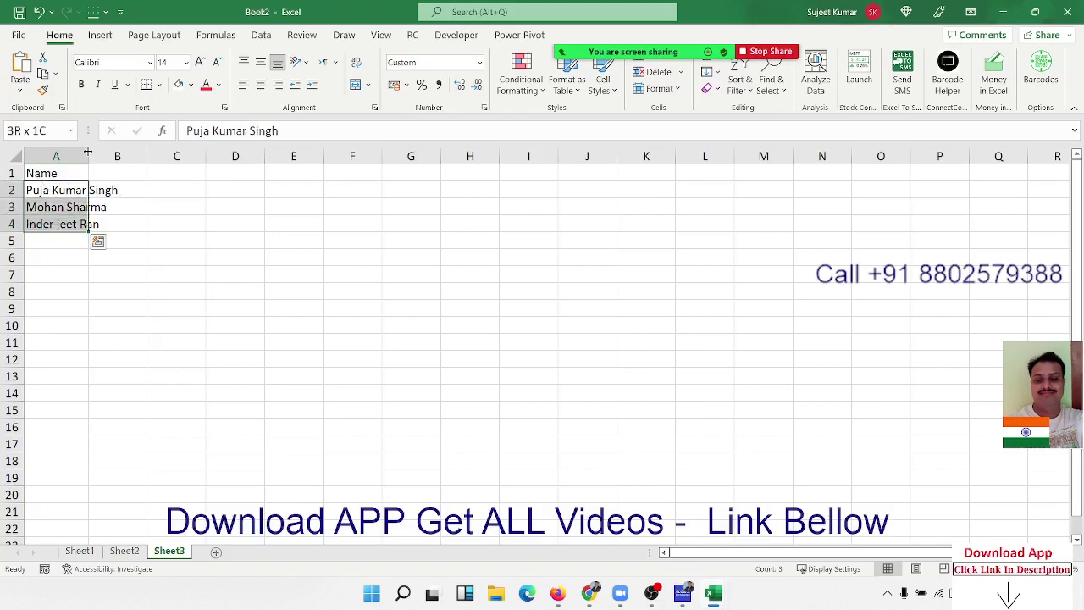
key(ctrl+c)
key(Down)
key(Down)
key(Down)
key(ctrl+v)
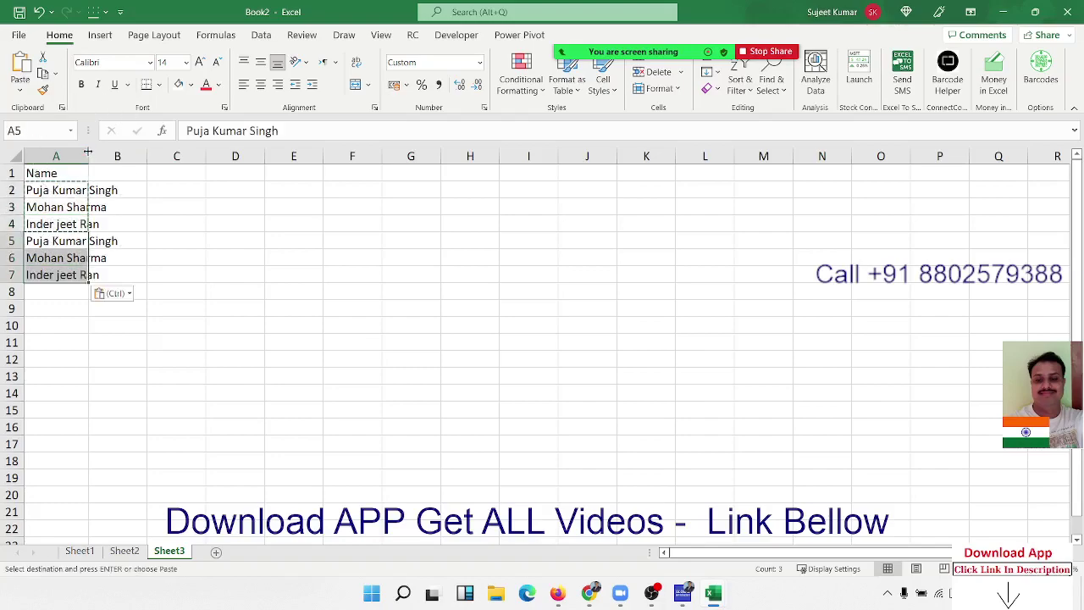
key(Down)
key(Down)
key(Down)
key(ctrl+v)
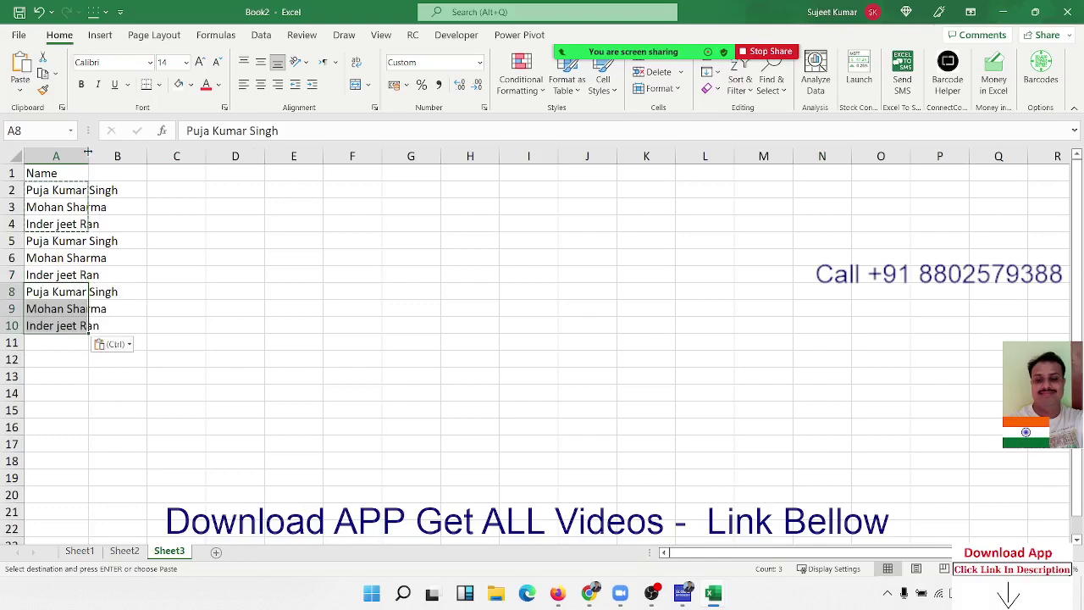
key(Down)
key(Down)
key(Down)
key(ctrl+v)
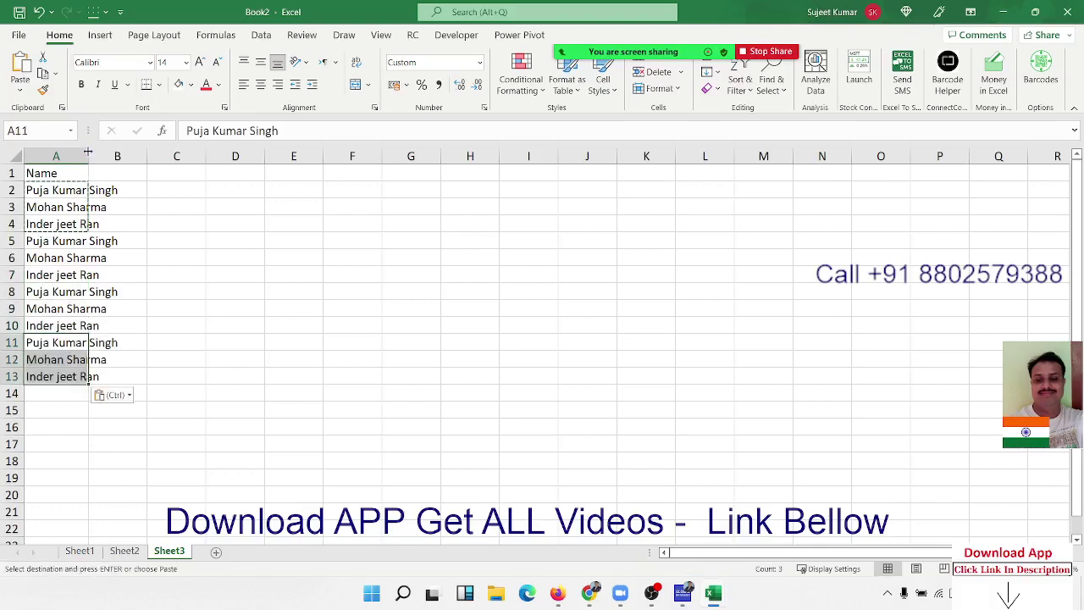
key(ctrl+Home)
key(Escape)
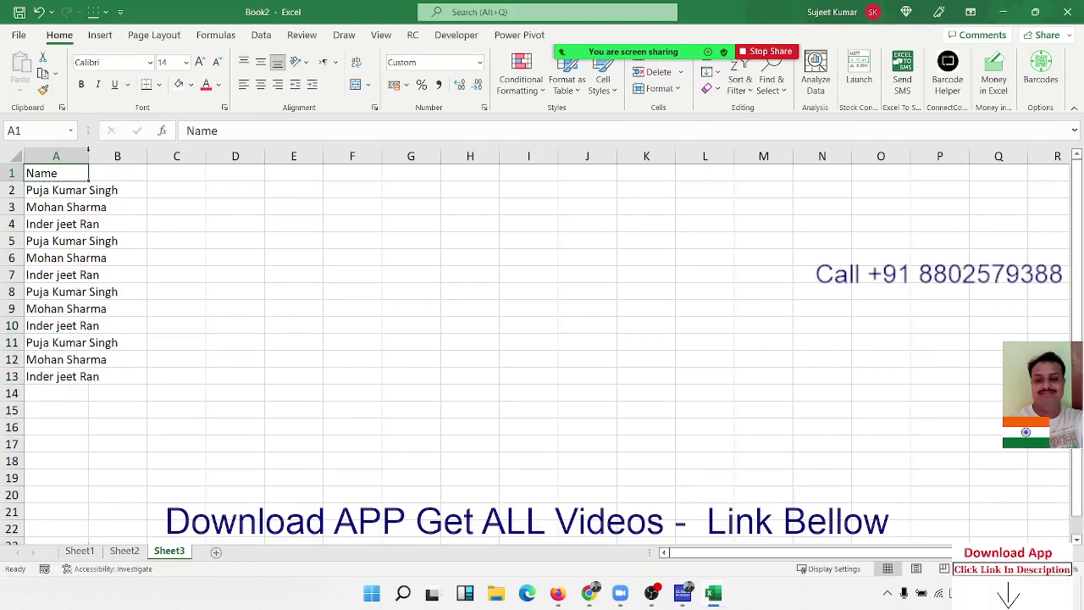
double_click(88, 151)
Step: Add headers F in B1 and L in C1
click(151, 170)
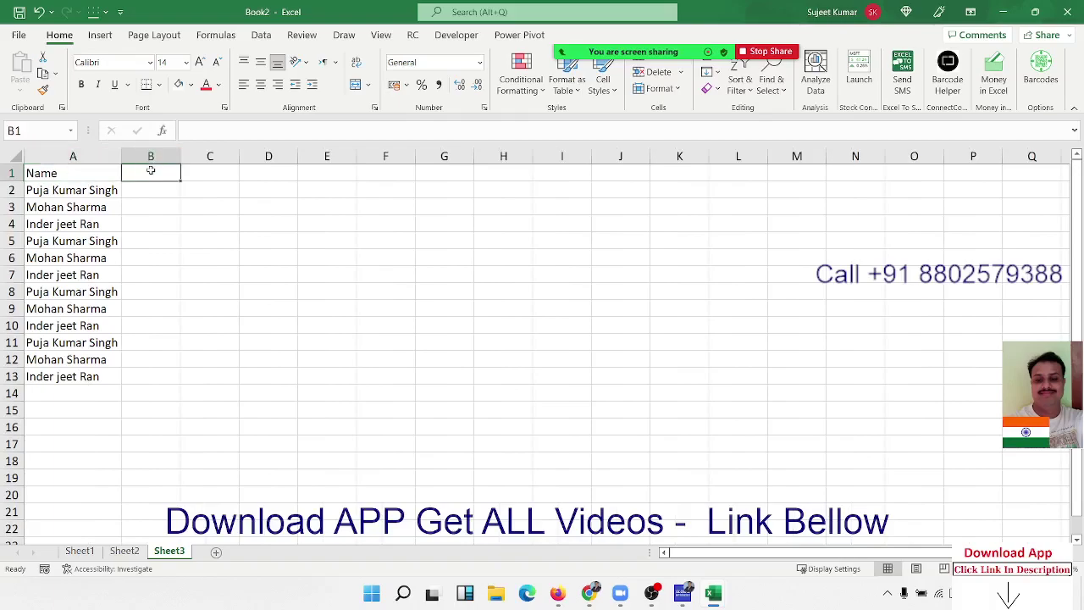
text(F)
key(Tab)
text(L)
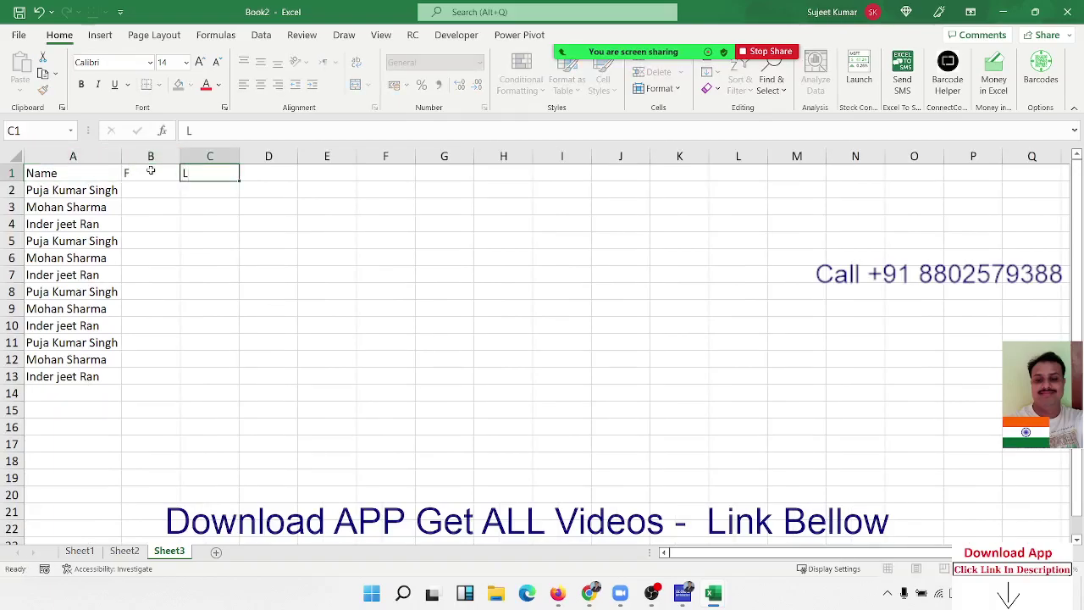
key(Return)
Step: Enter Puja in B2 as the example and Flash Fill first names down B3:B13
right_click(151, 171)
key(Escape)
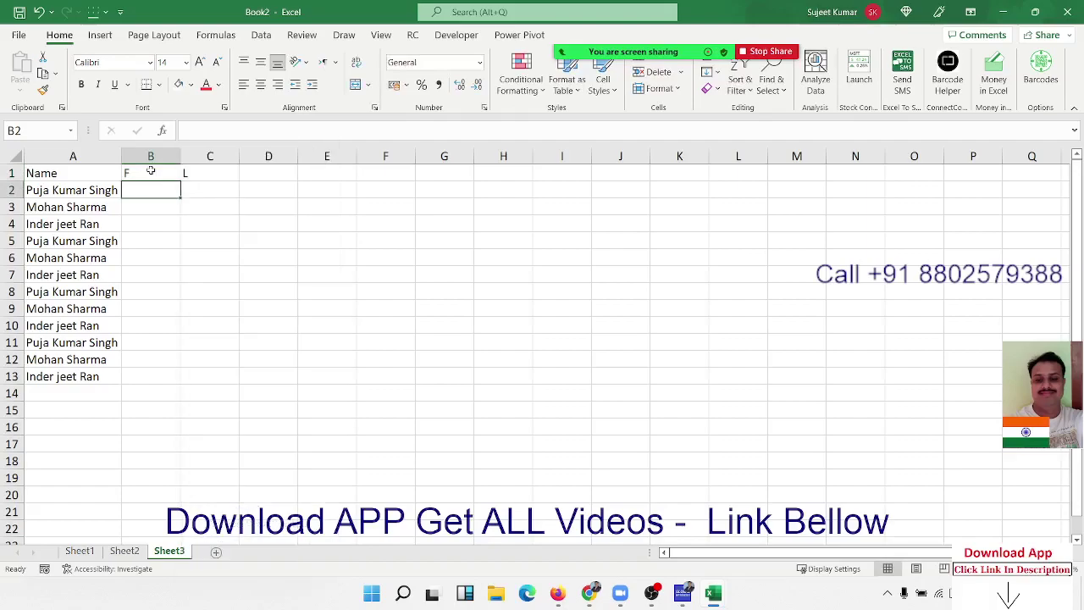
text(Pu)
key(BackSpace)
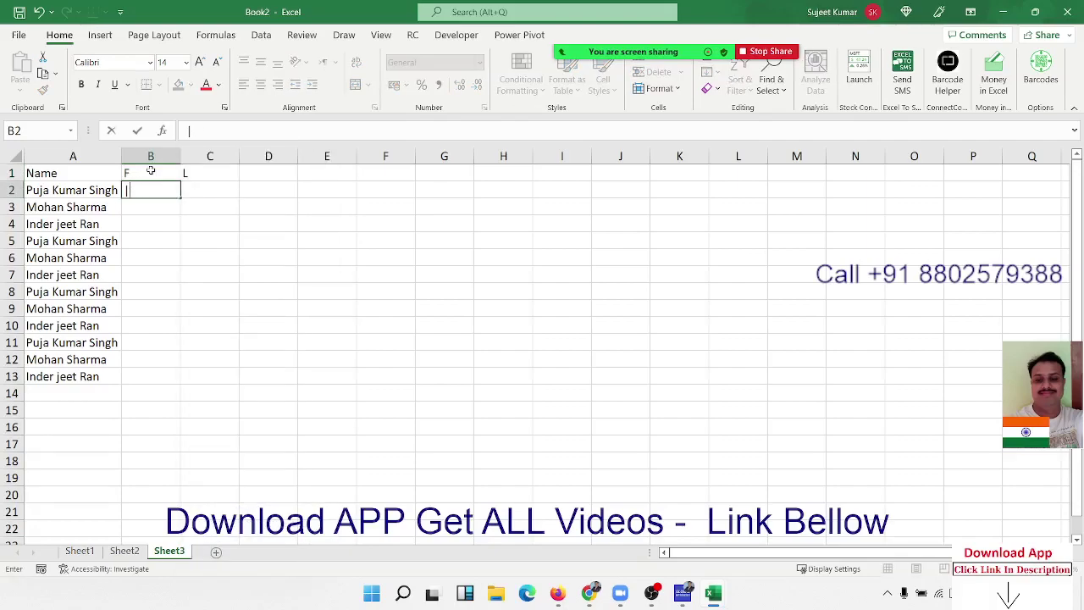
key(BackSpace)
text(Puja)
key(Return)
key(Up)
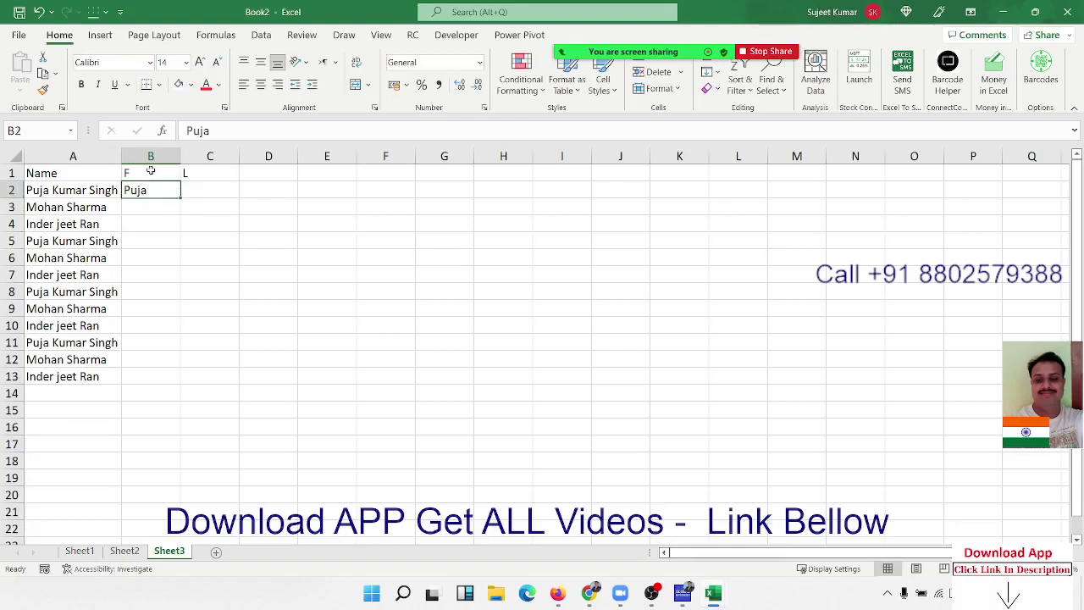
click(719, 74)
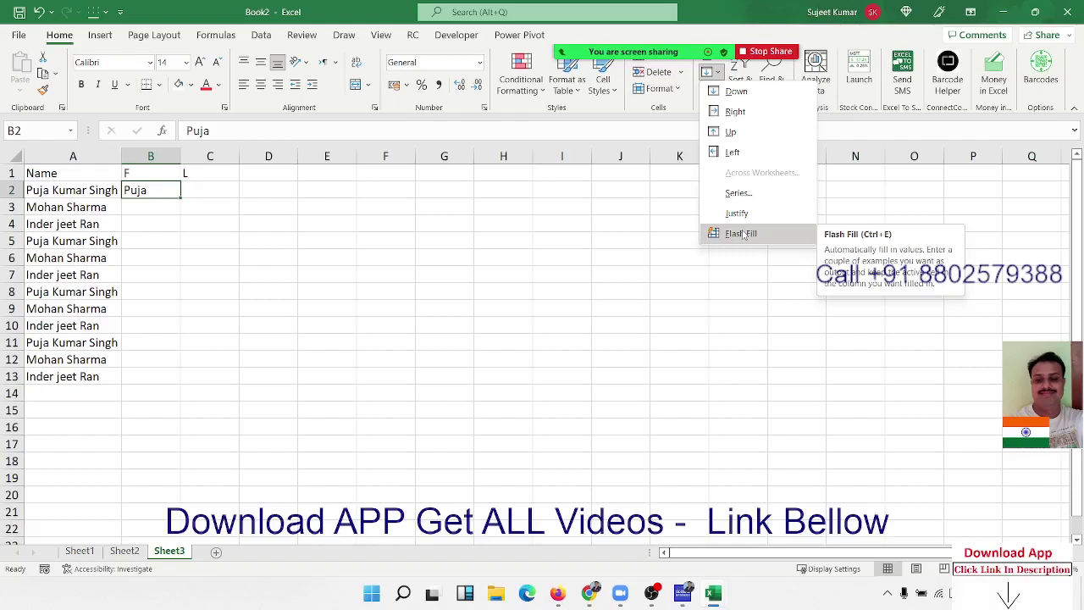
click(742, 234)
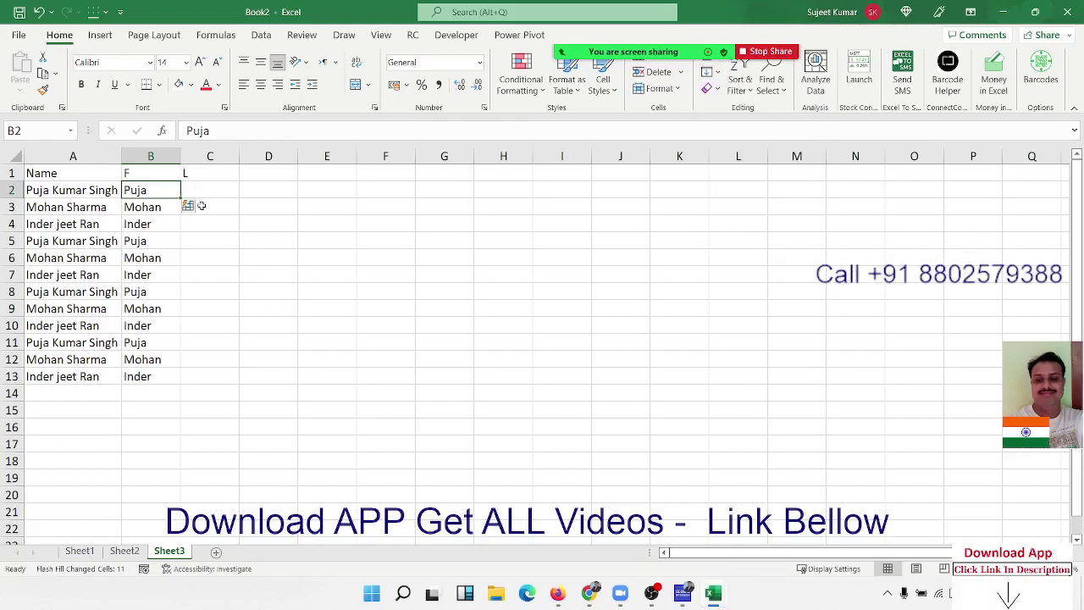
click(46, 190)
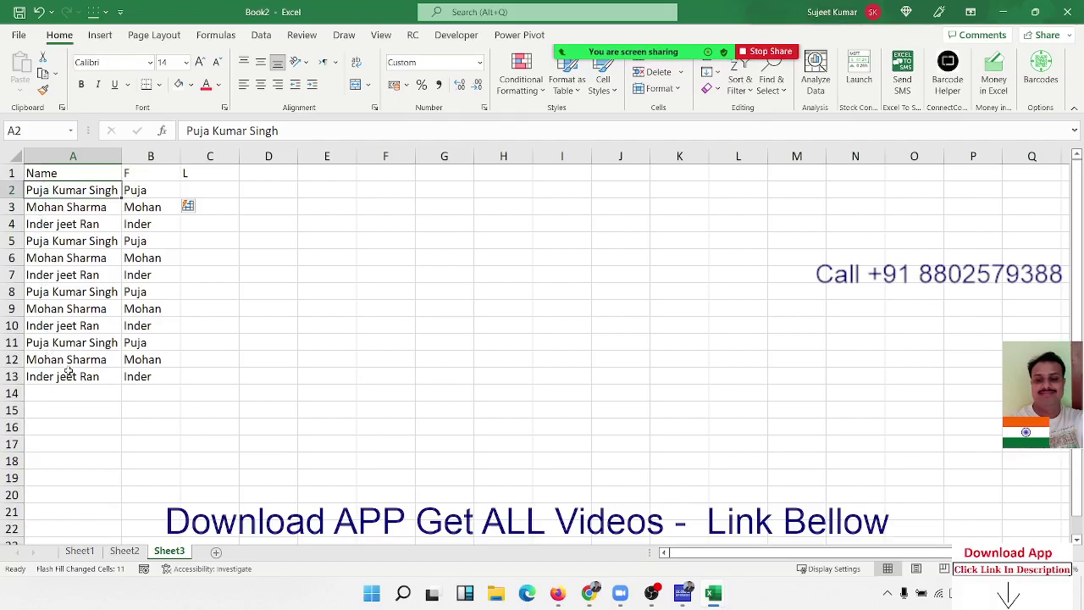
Step: Enter Singh in C2 and Flash Fill the last names down C3:C13
click(210, 191)
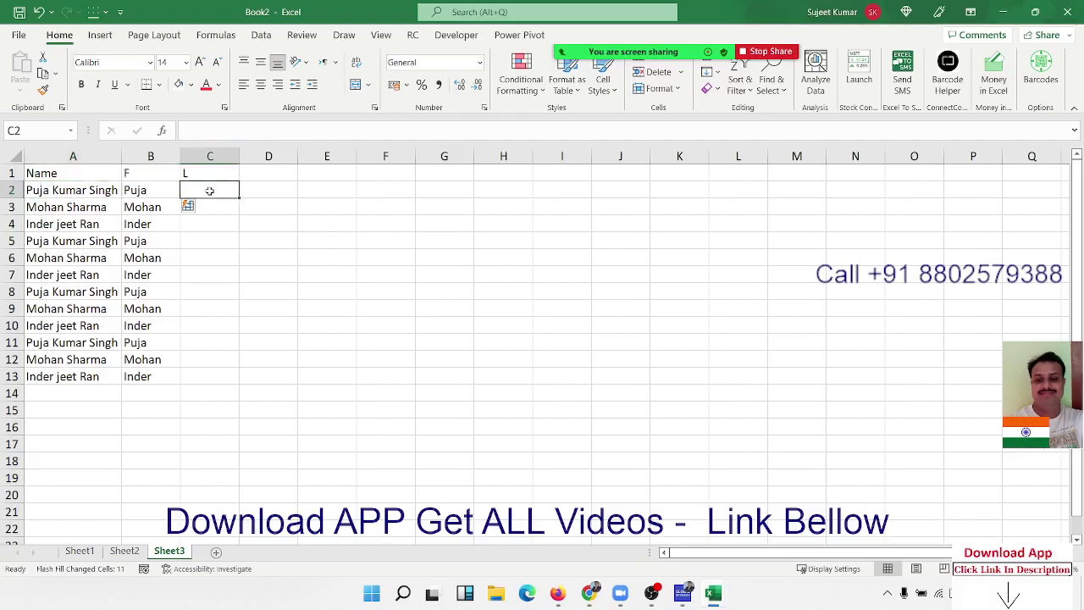
text(Singh)
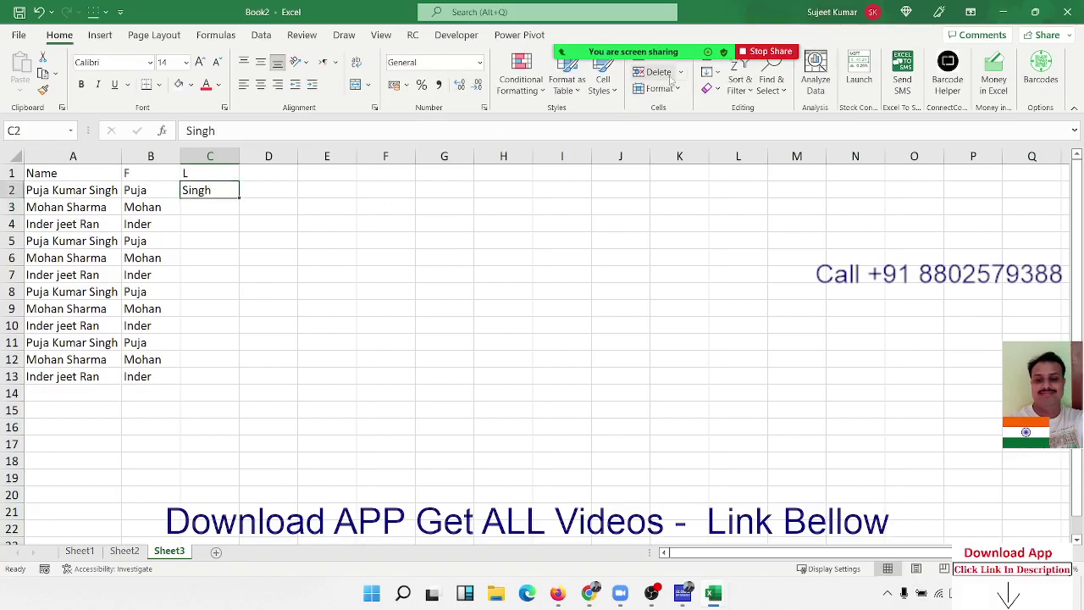
click(711, 72)
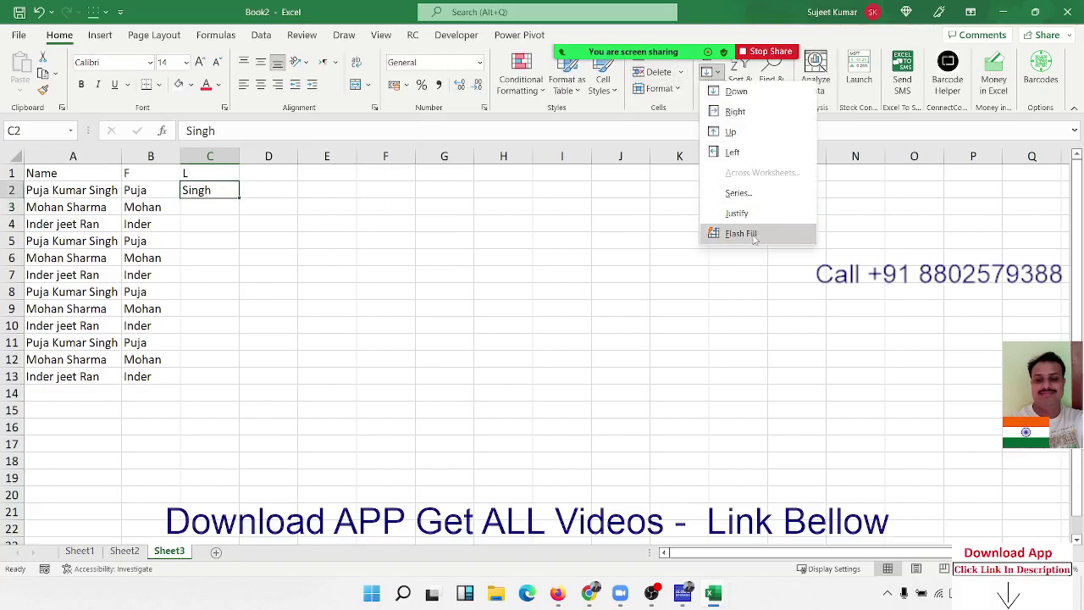
click(752, 235)
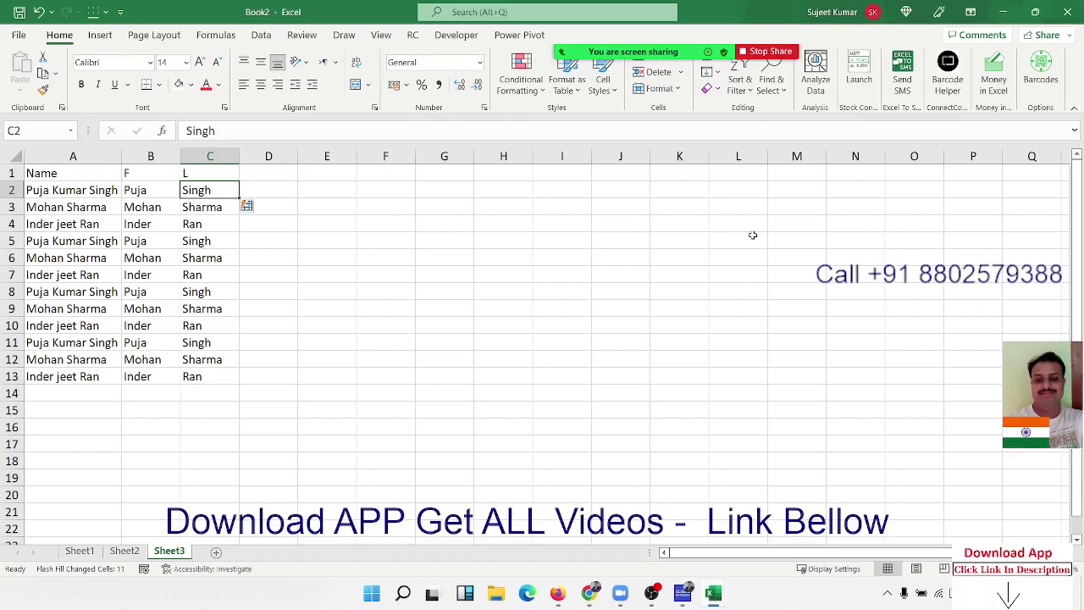
key(Right)
key(Right)
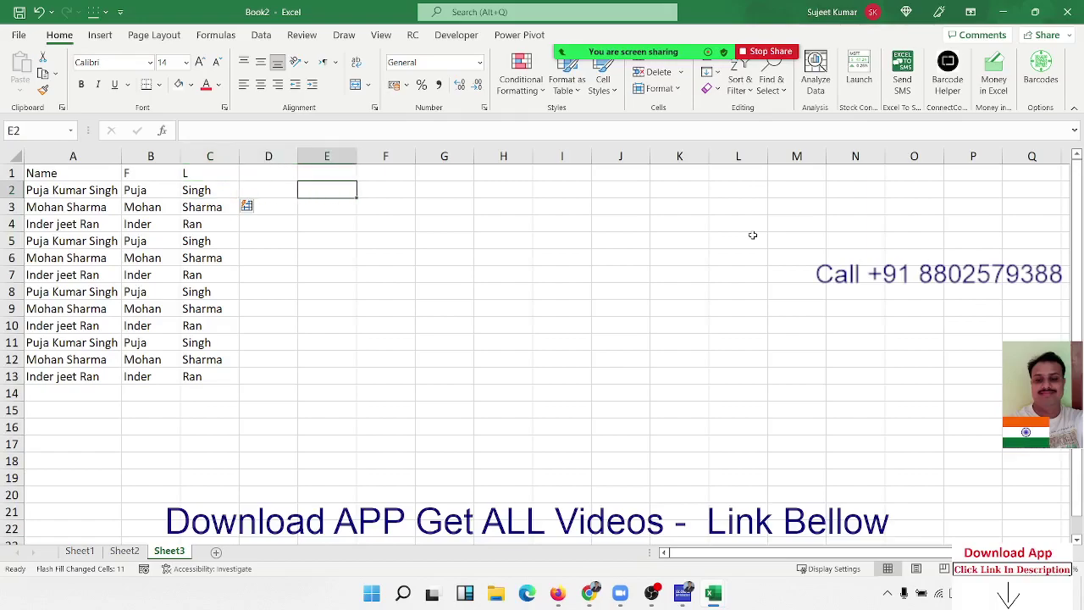
key(Right)
key(Up)
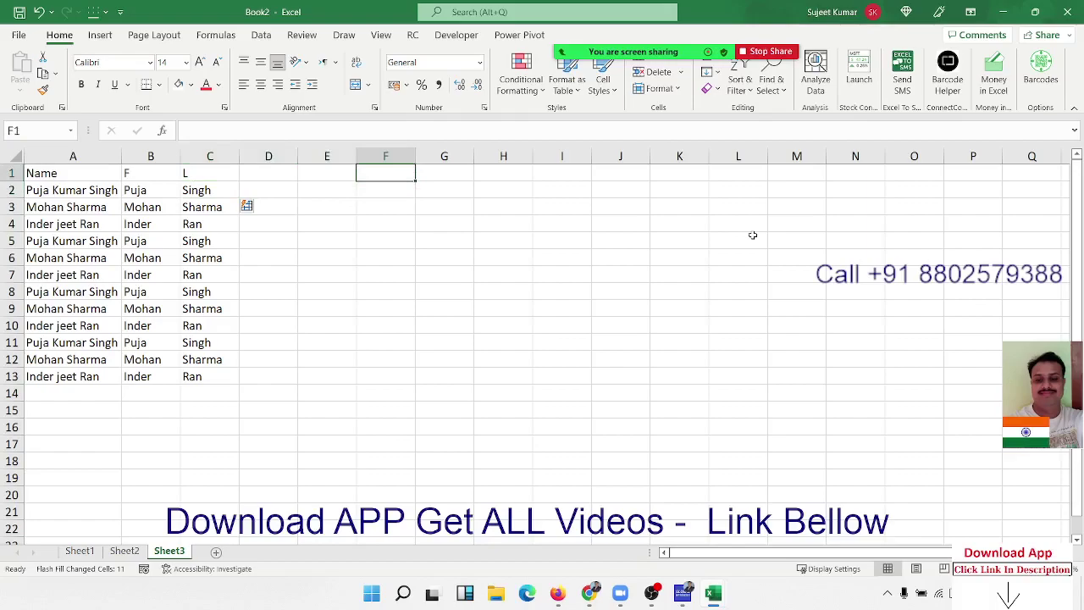
Step: Add a Date header in F1 and the first date 1/10 (01-Oct) in F2
text(Salte)
key(BackSpace)
key(BackSpace)
key(BackSpace)
key(BackSpace)
key(BackSpace)
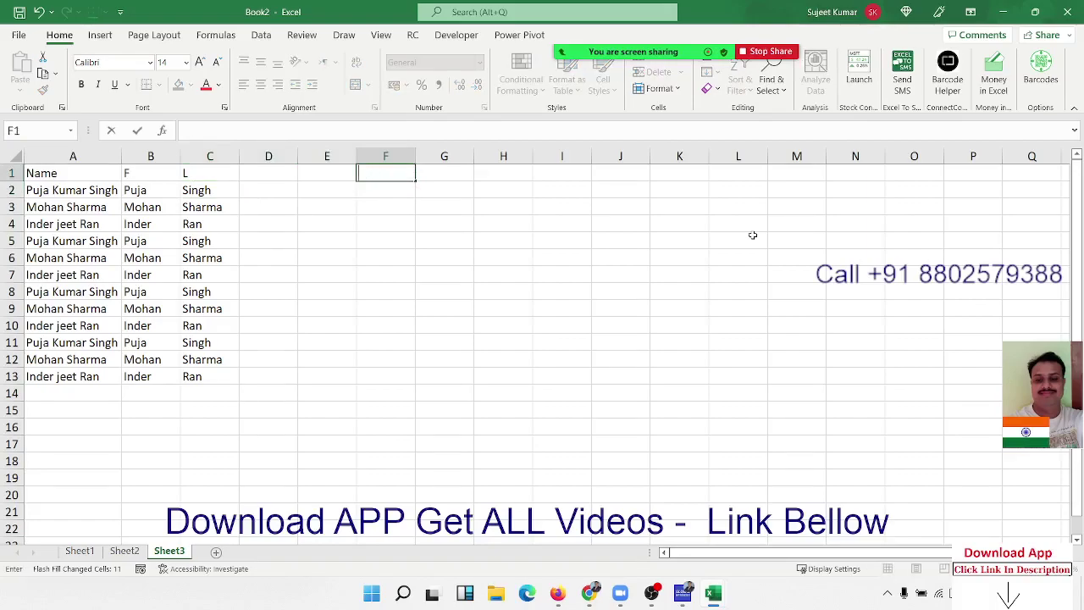
text(Da)
text(te)
key(Return)
text(1/10)
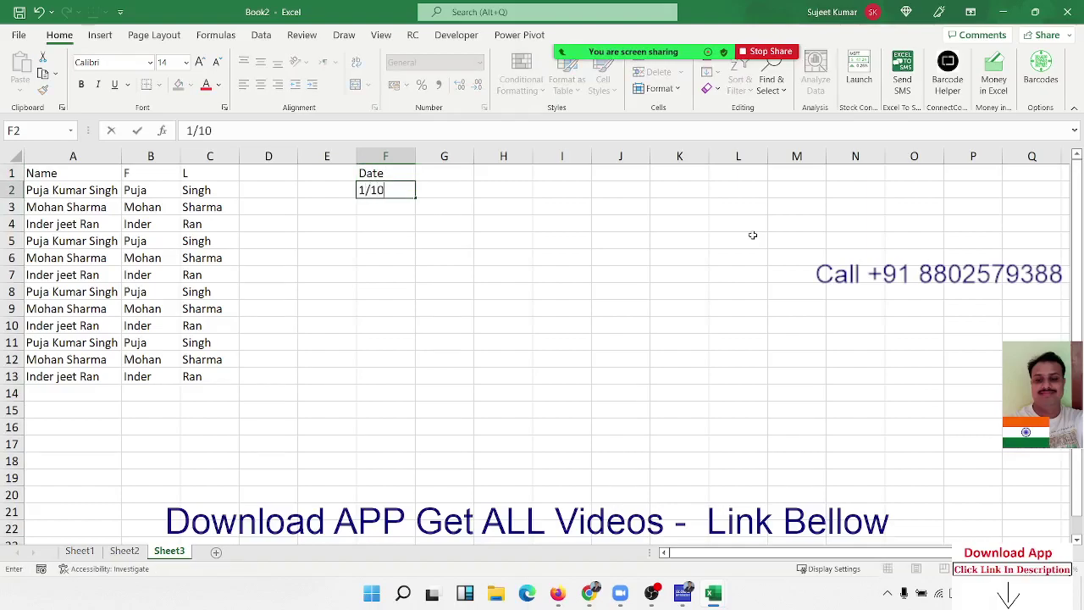
key(Return)
Step: Enter =F2+30 in F3 and fill it down to F12, ending at 28-Jul
text(=F2+)
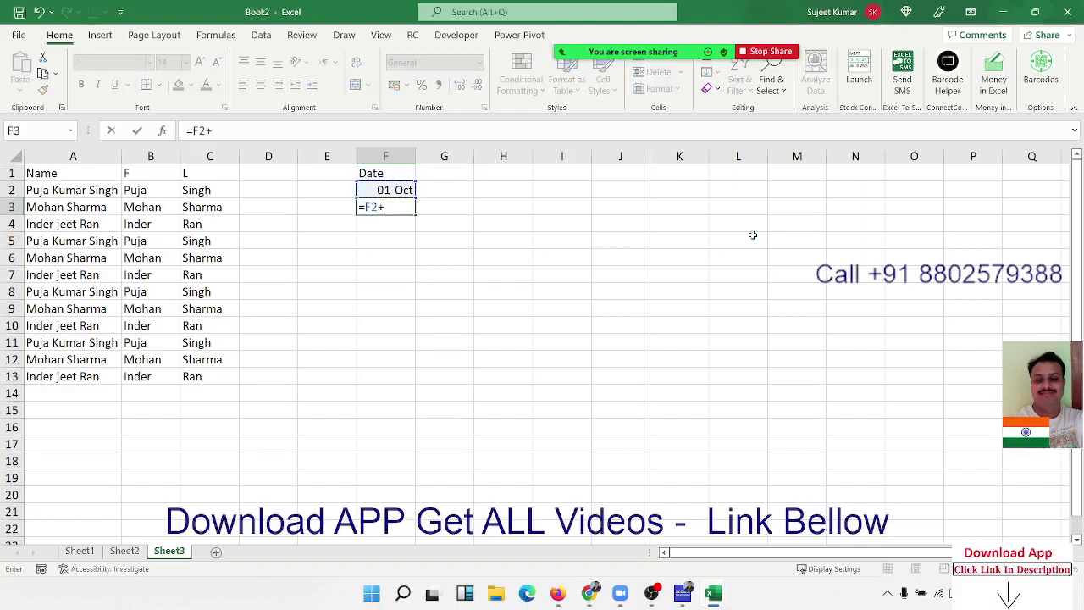
text(30)
key(ctrl+Return)
key(shift+Down)
key(shift+Down)
key(shift+Down)
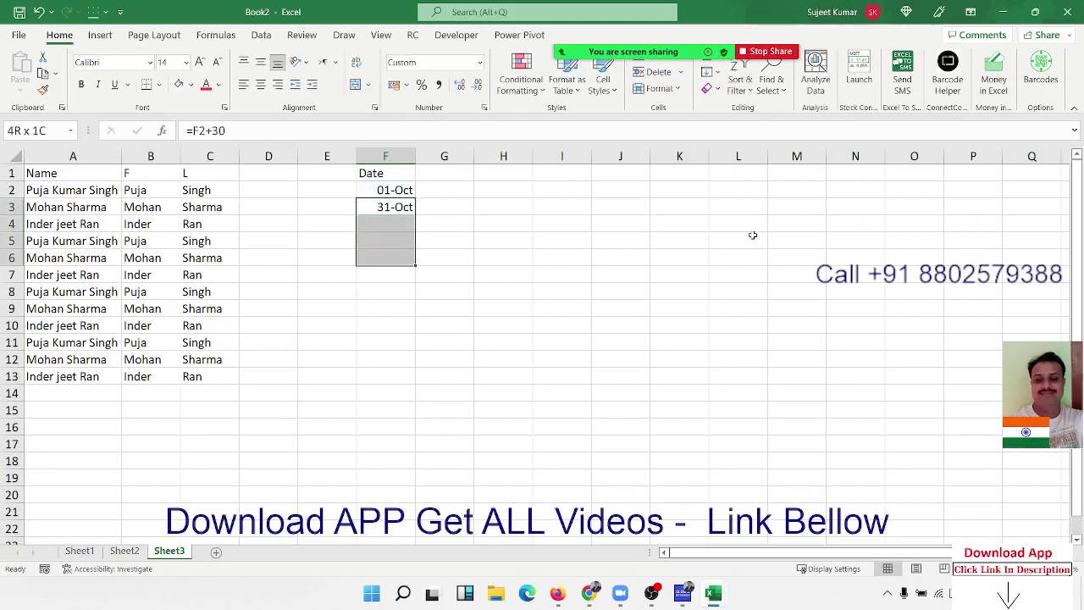
key(shift+Down)
key(shift+Down)
key(shift+Down)
key(shift+Down)
key(shift+Down)
key(ctrl+d)
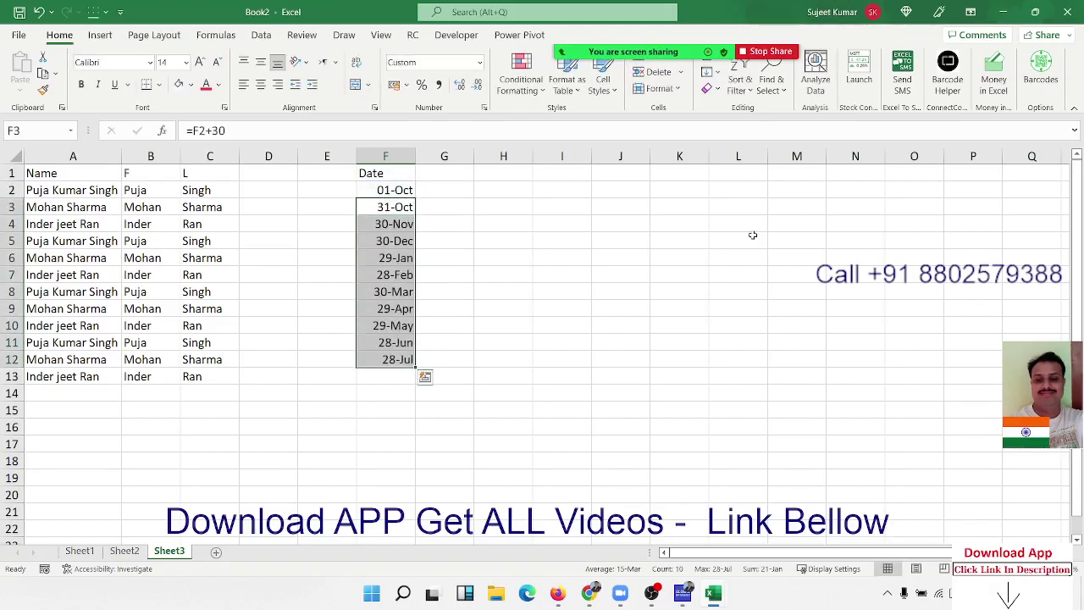
key(ctrl+Up)
key(Right)
key(Down)
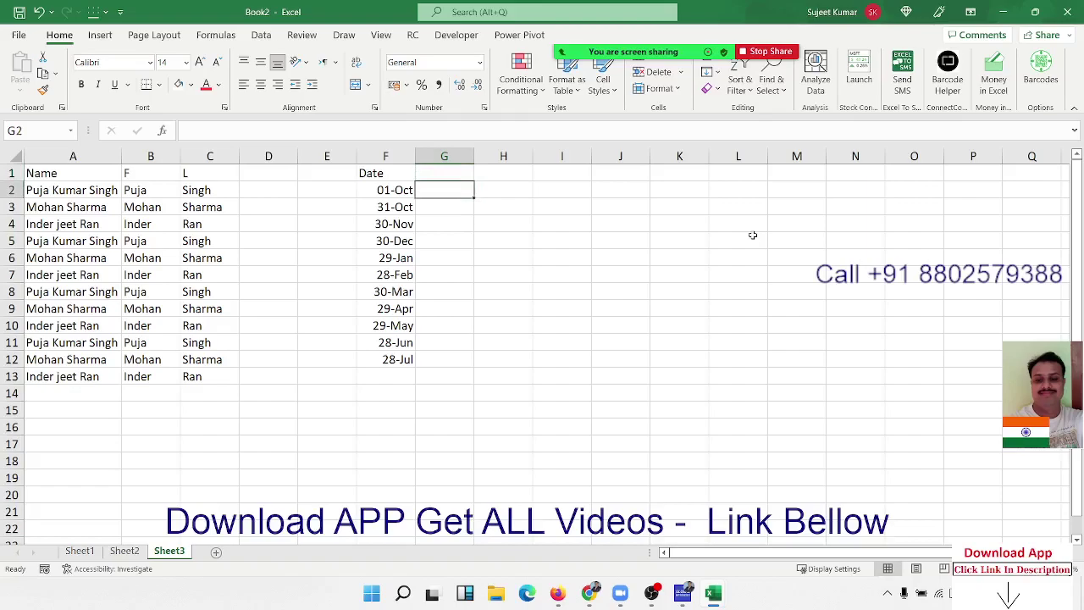
Step: Enter Oct in G2 as the example and Flash Fill month names down to G12
text(Oct)
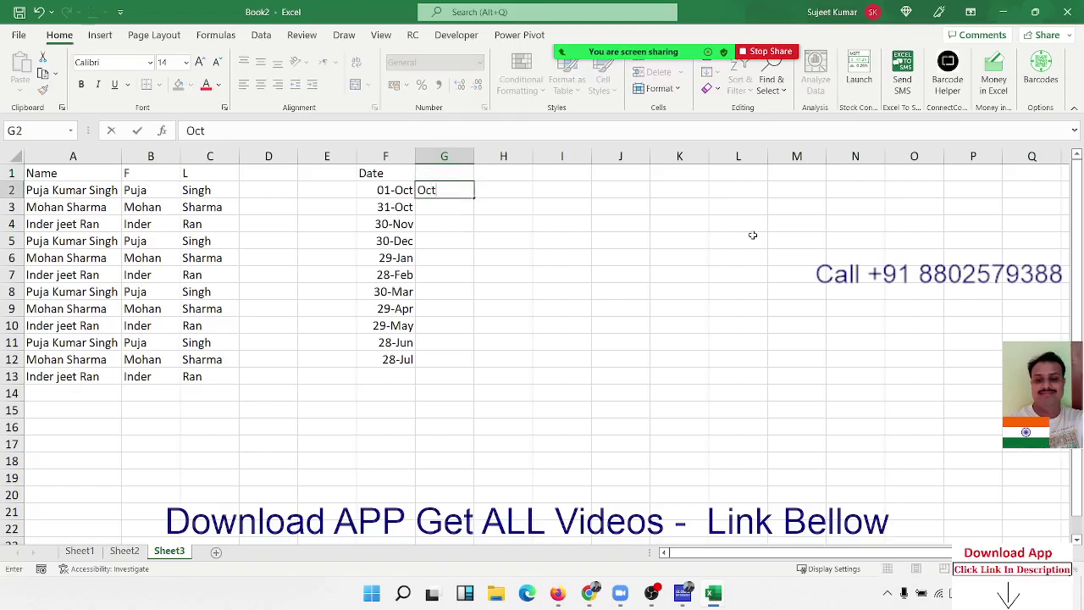
key(Return)
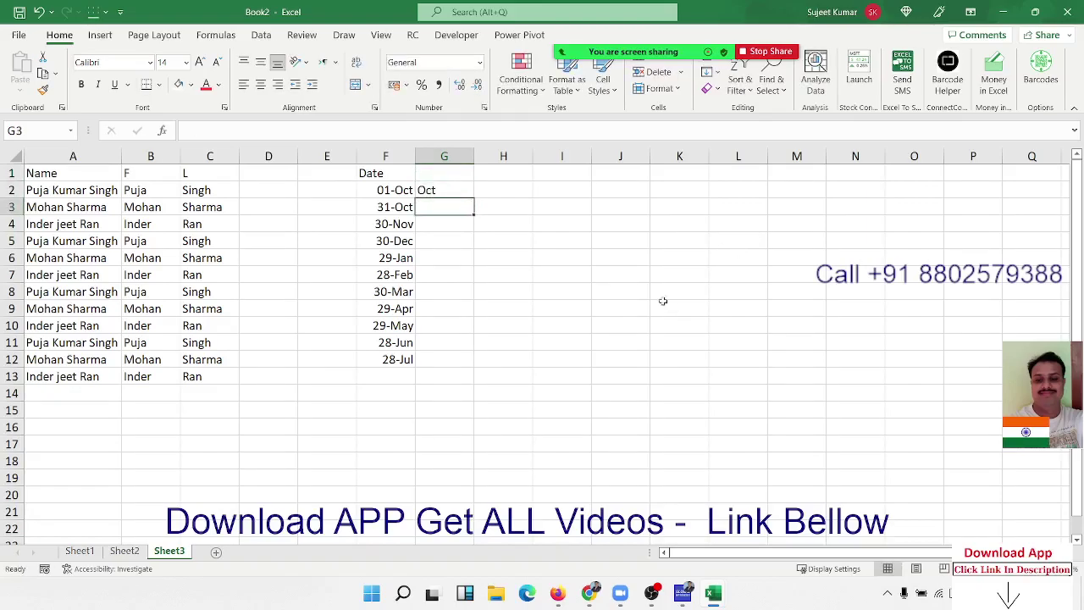
click(471, 190)
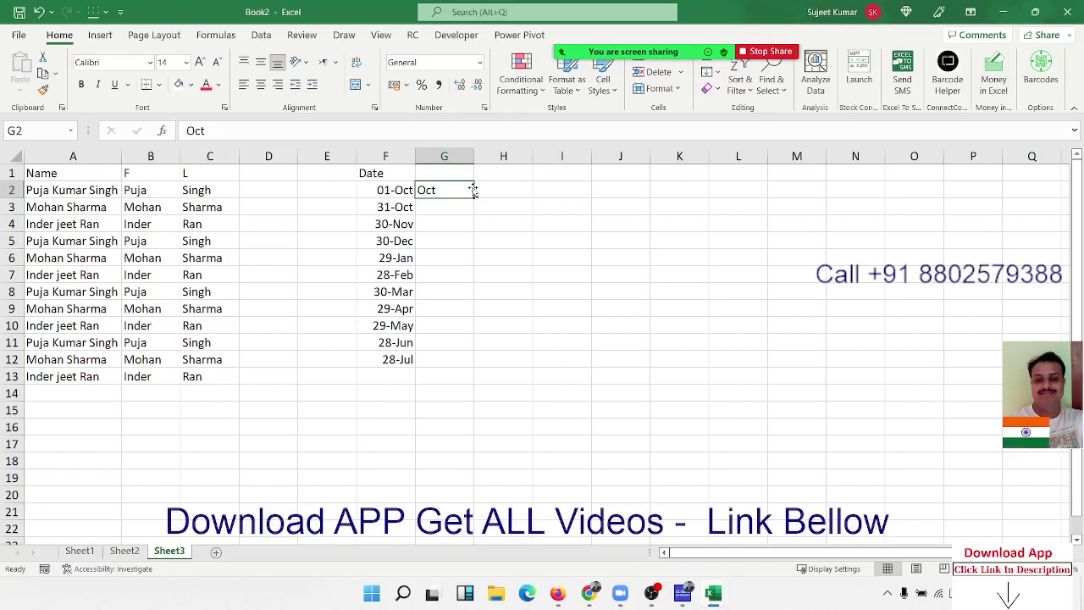
click(709, 73)
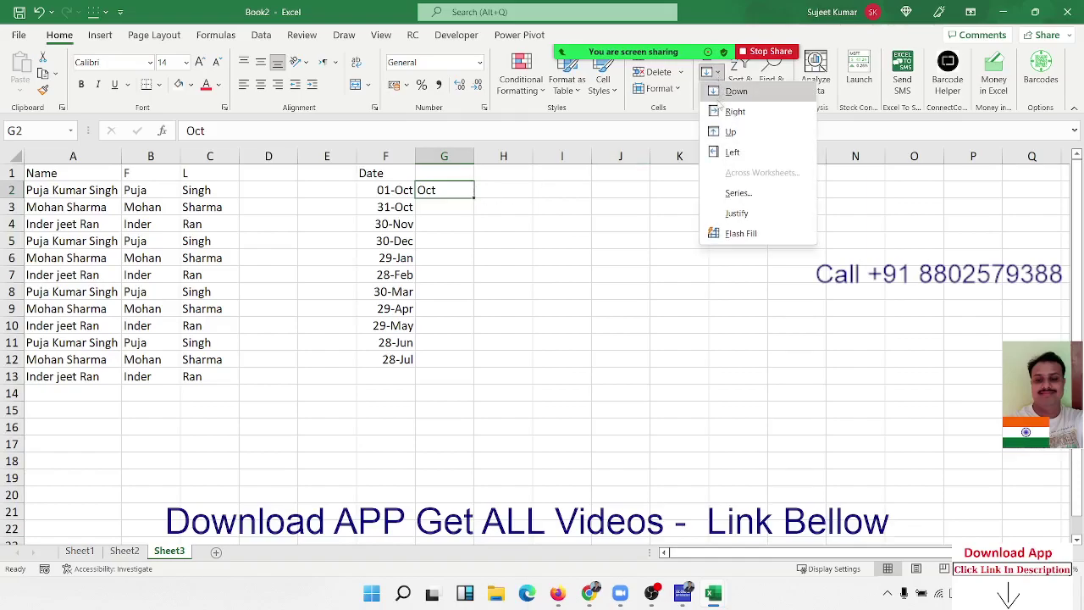
click(737, 234)
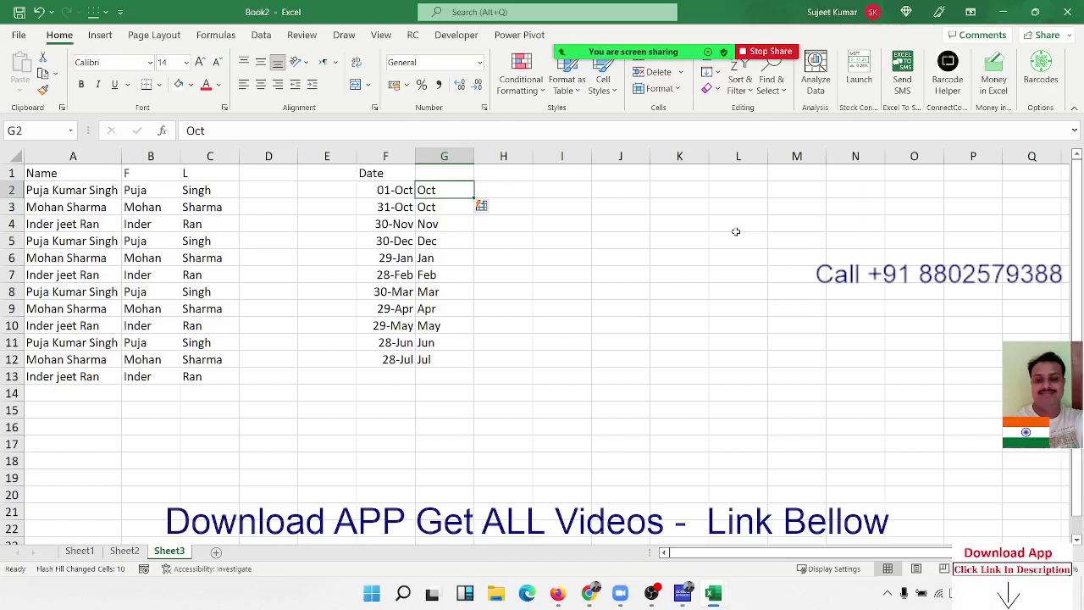
click(584, 191)
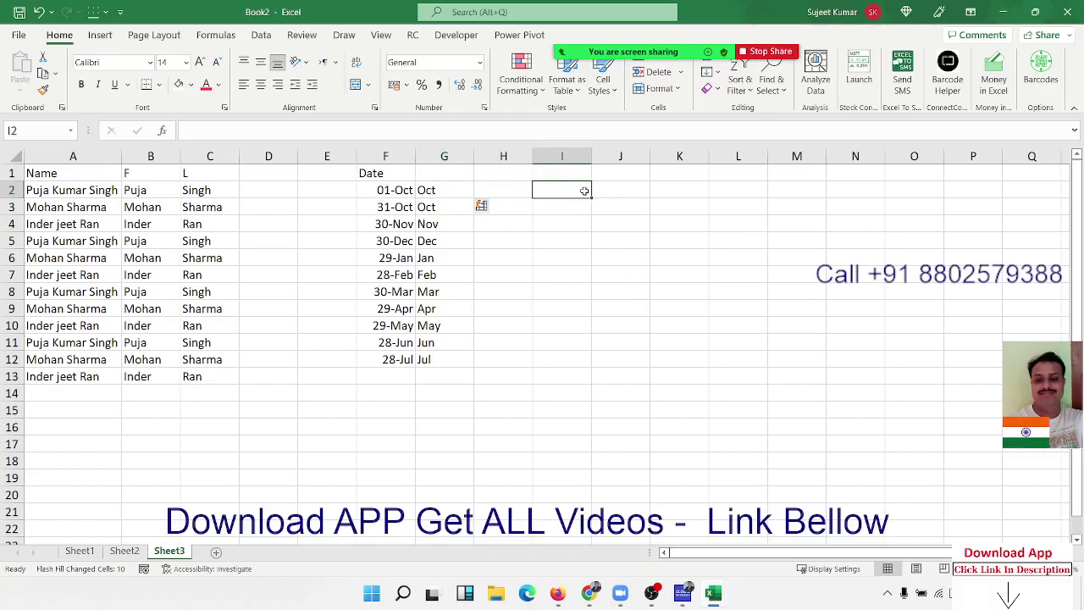
Step: Enter 123654, 741852, 369258, 654123 and 741396 in cells I1:I5
click(500, 193)
click(576, 189)
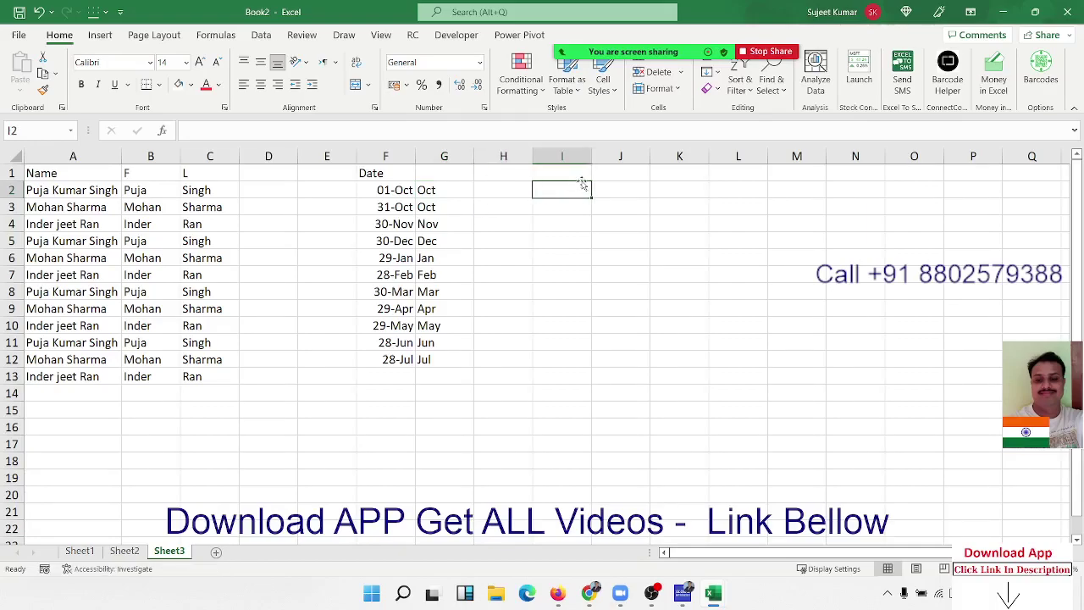
click(583, 174)
text(123)
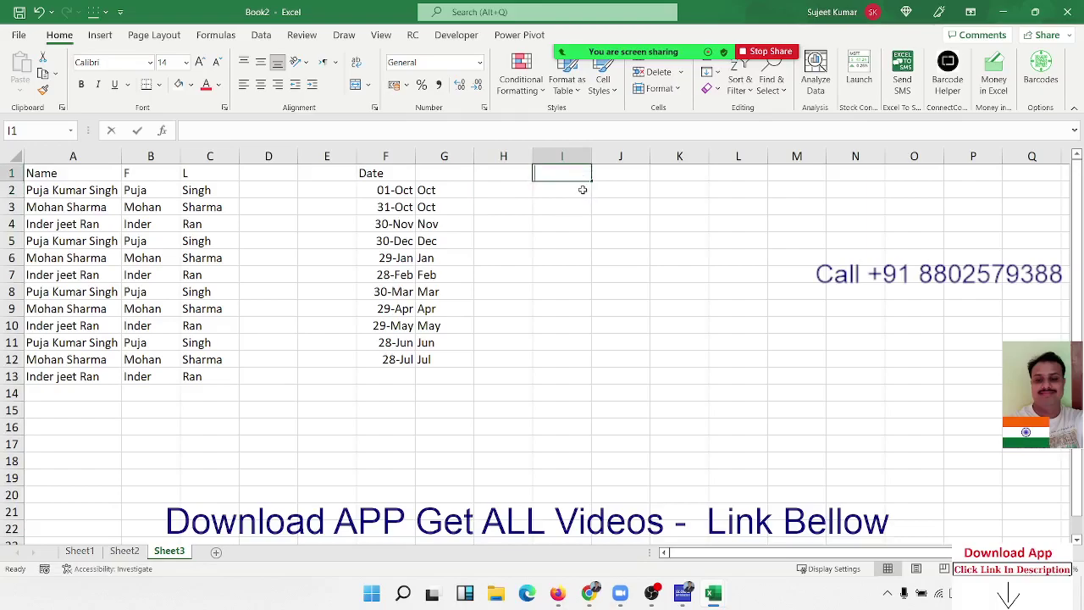
text(654)
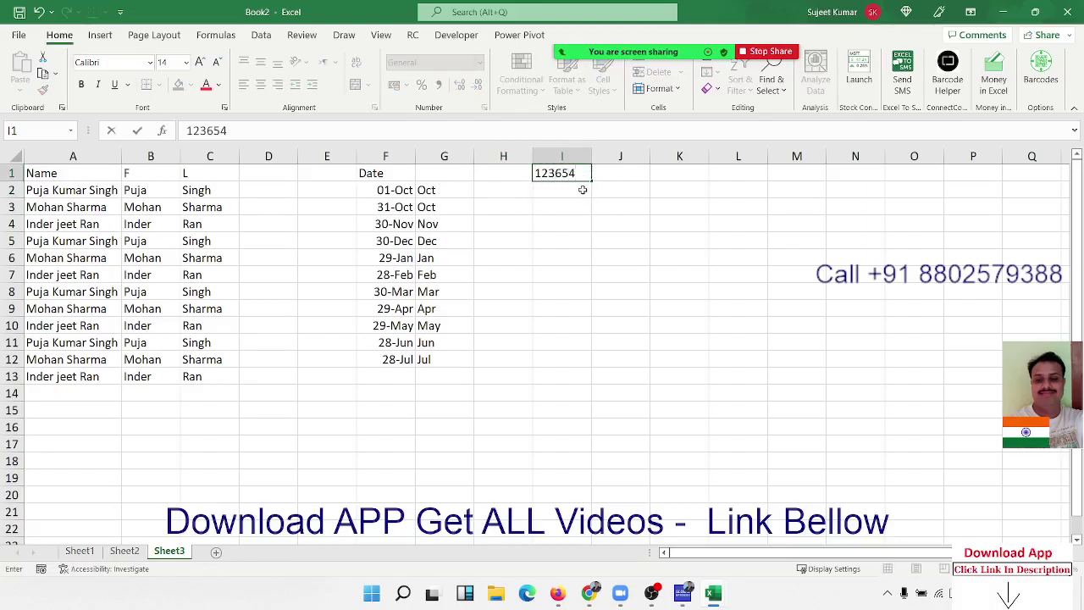
click(582, 190)
text(741)
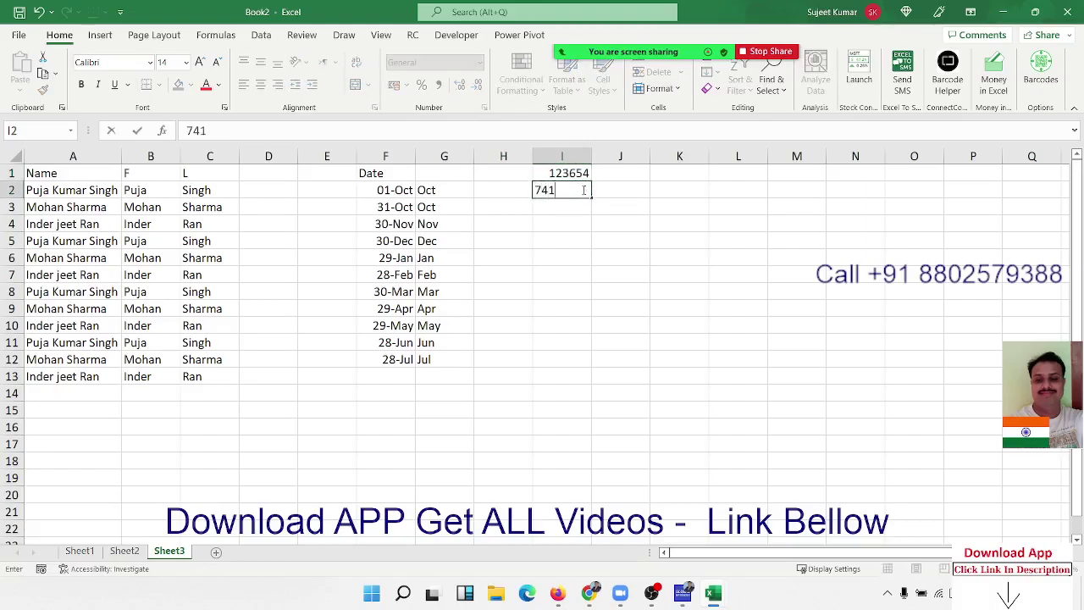
text(852)
key(Return)
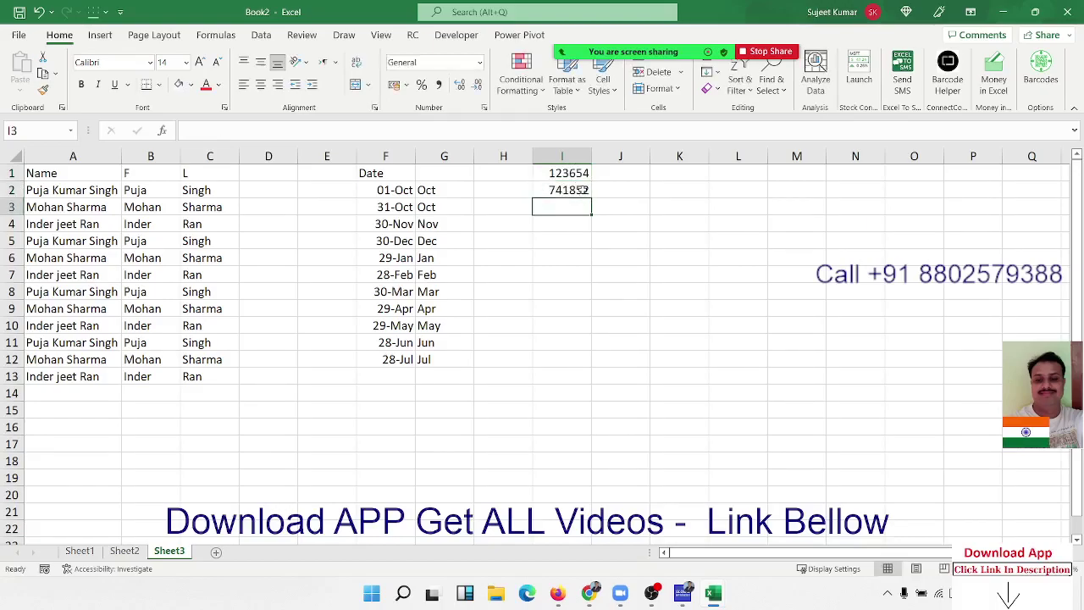
text(369)
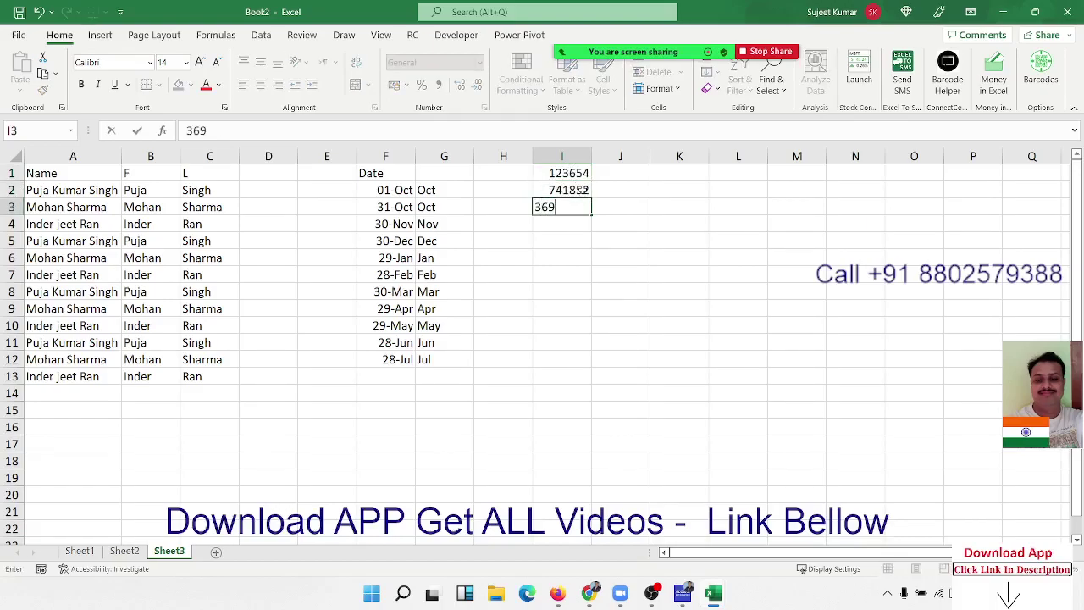
text(258)
key(Return)
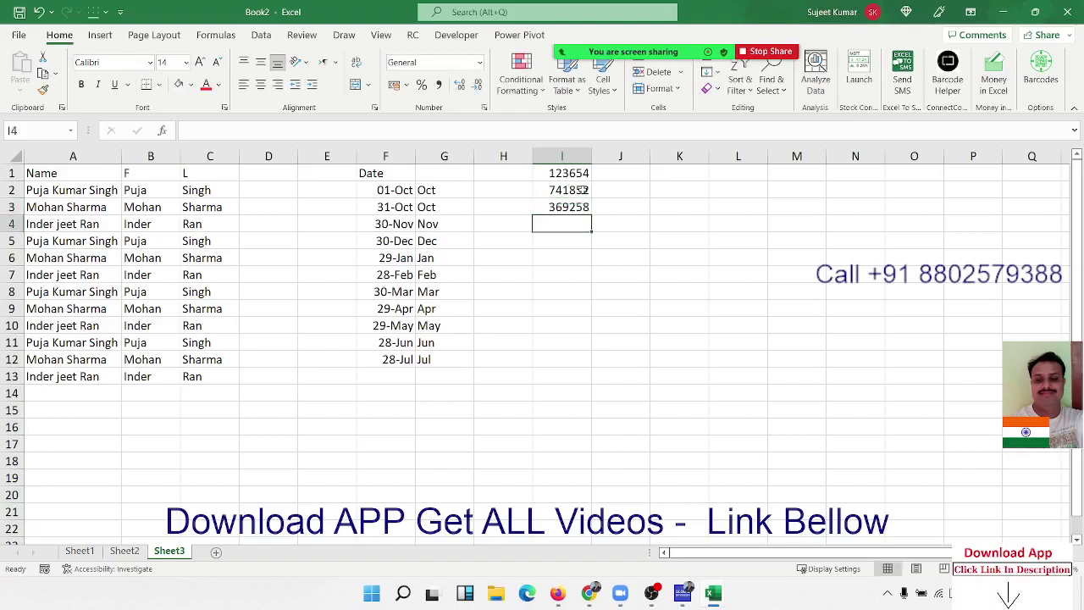
text(654123)
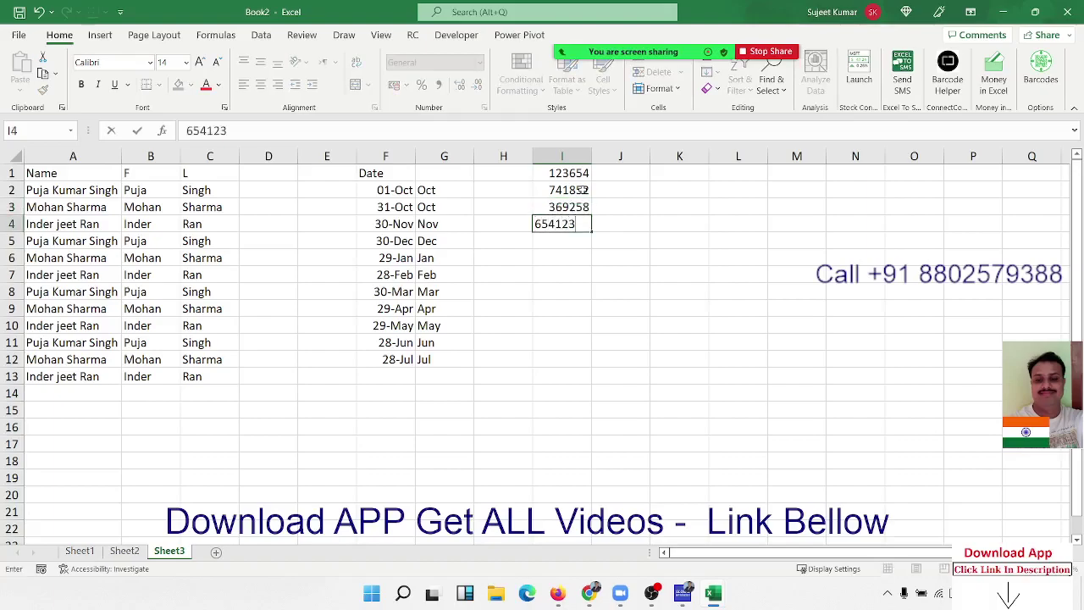
key(Return)
text(741)
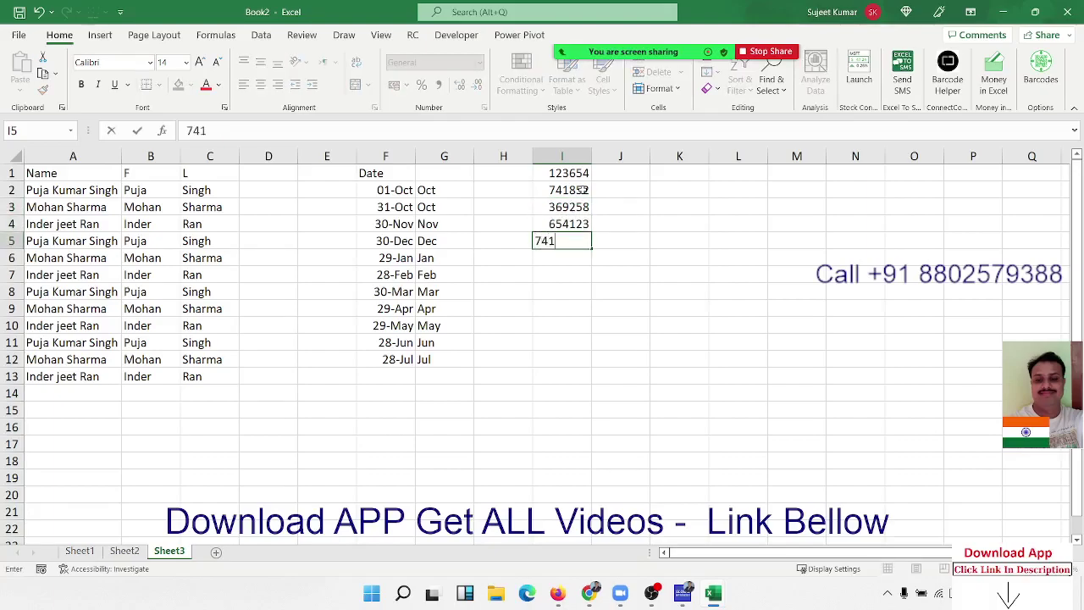
text(396)
key(Return)
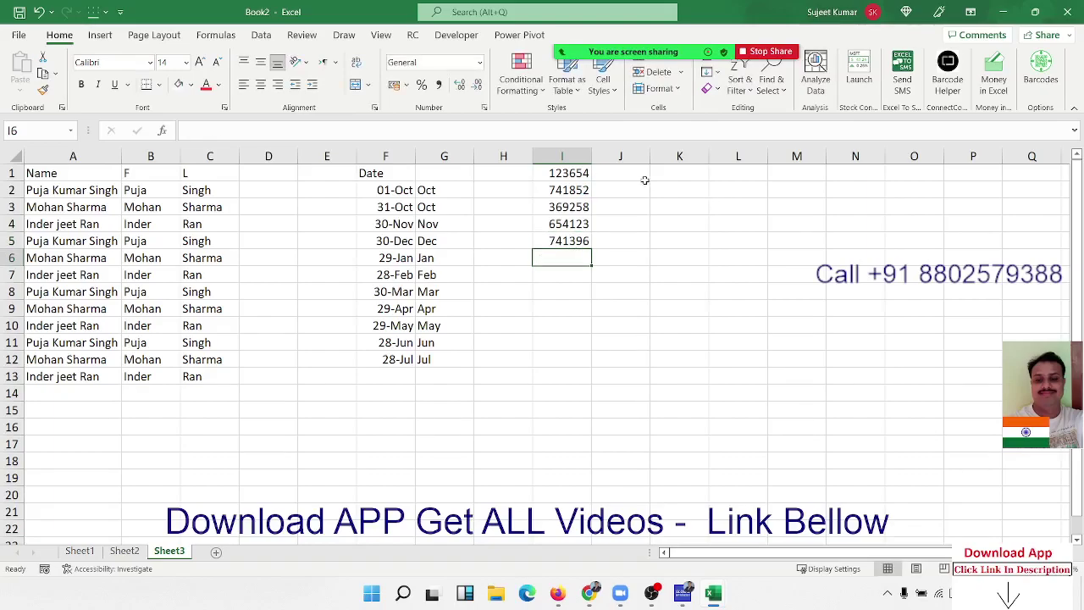
Step: Type 36 in J1 as the example and Flash Fill the middle digits into J2:J5
click(631, 174)
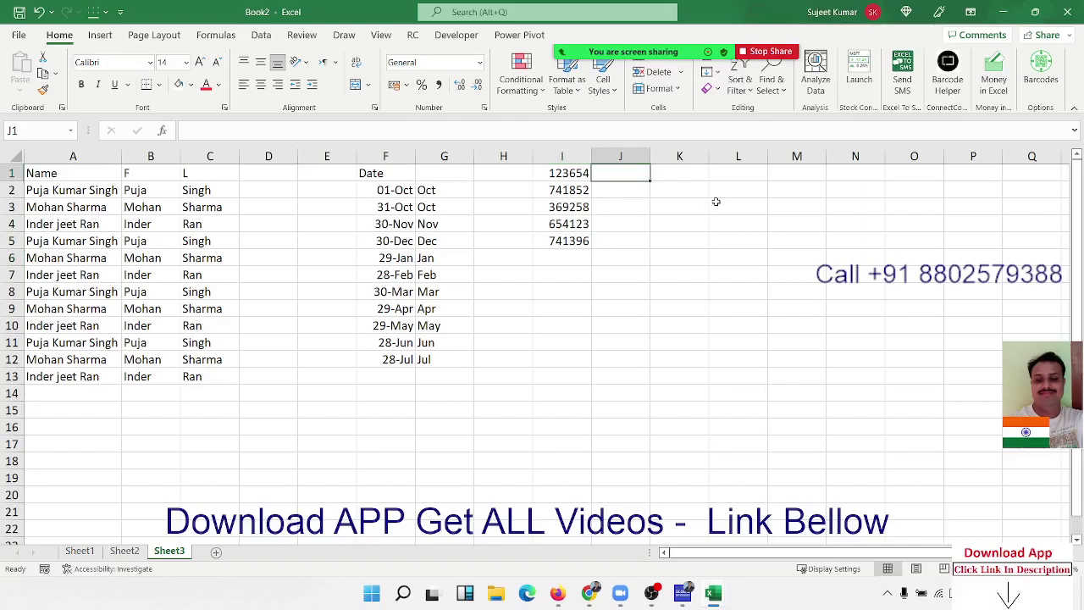
text(36)
key(Return)
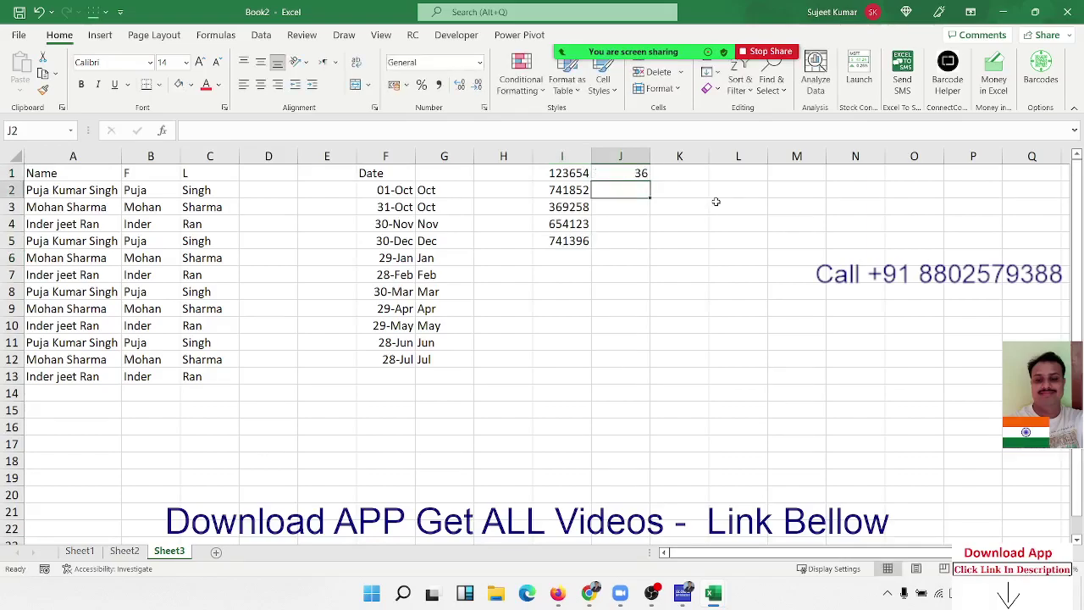
key(Up)
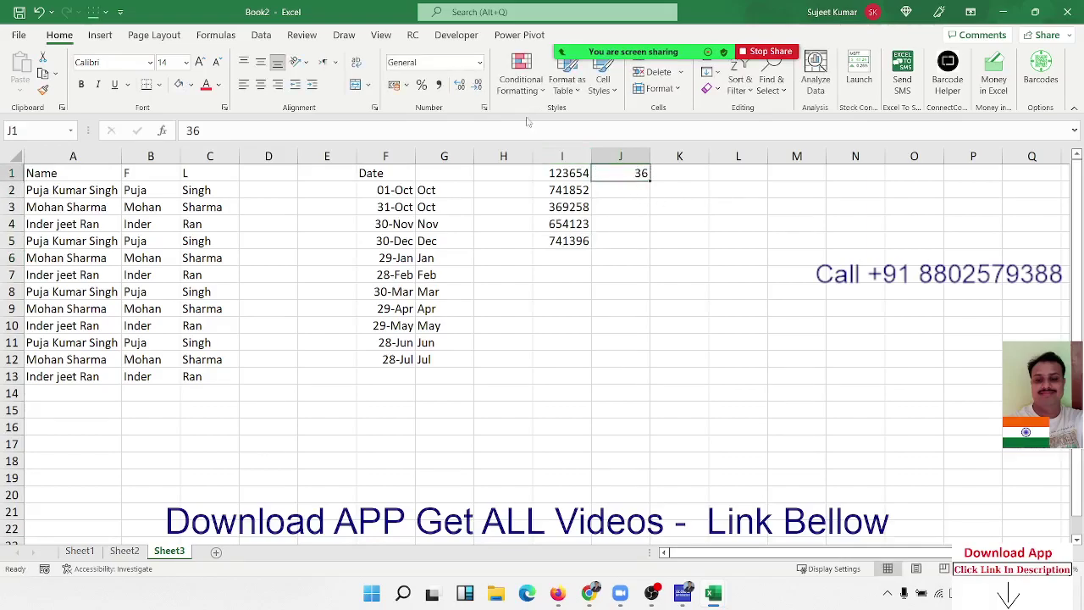
click(711, 73)
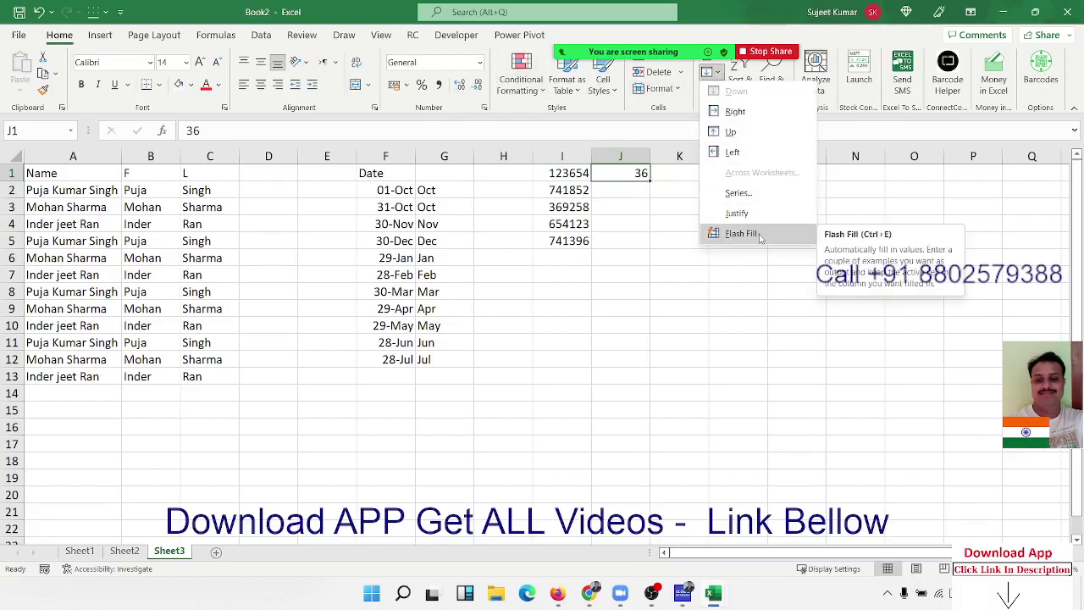
click(760, 236)
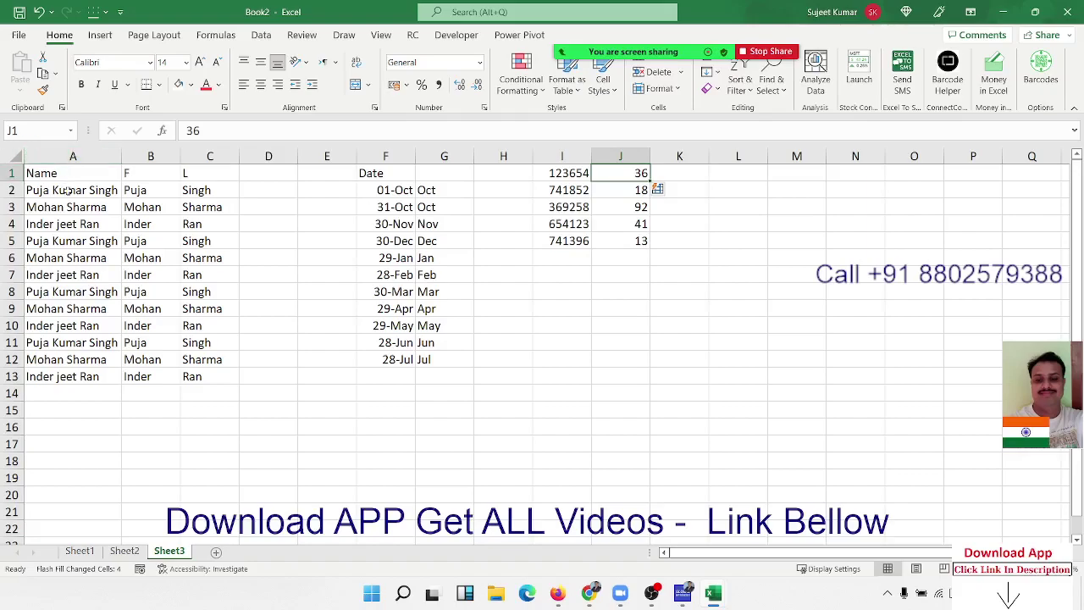
click(67, 190)
Step: Enter 'Kumar' in D2 as a middle-name example
click(62, 205)
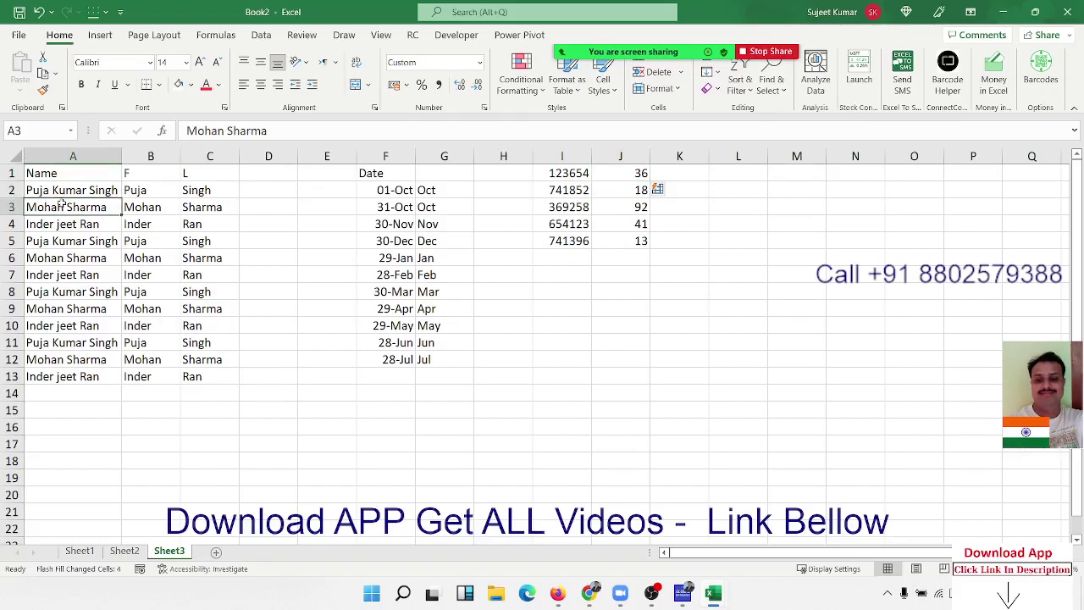
click(263, 178)
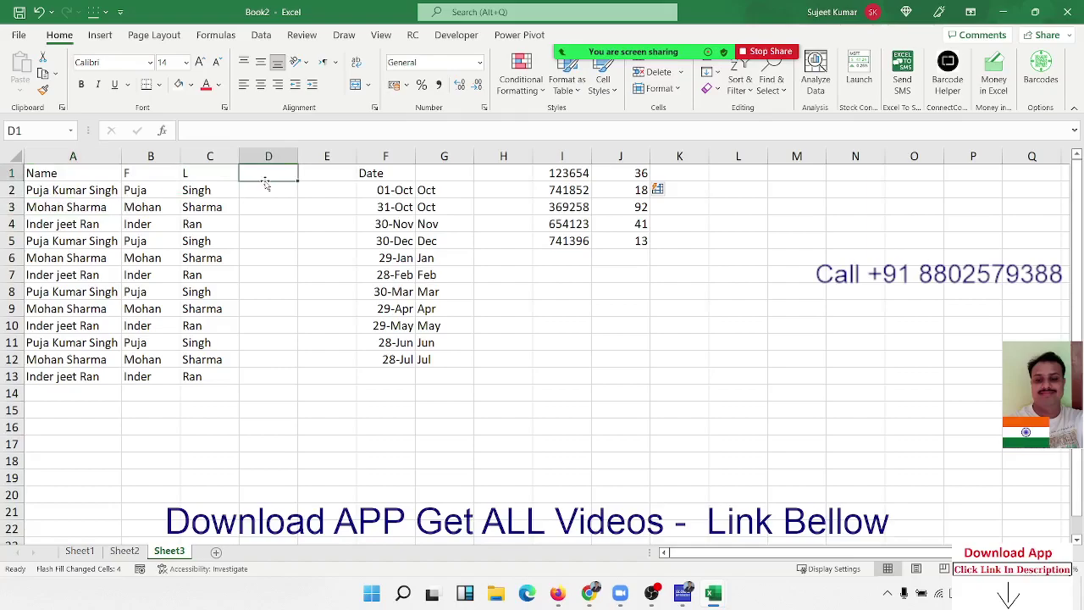
click(265, 185)
text(Ku)
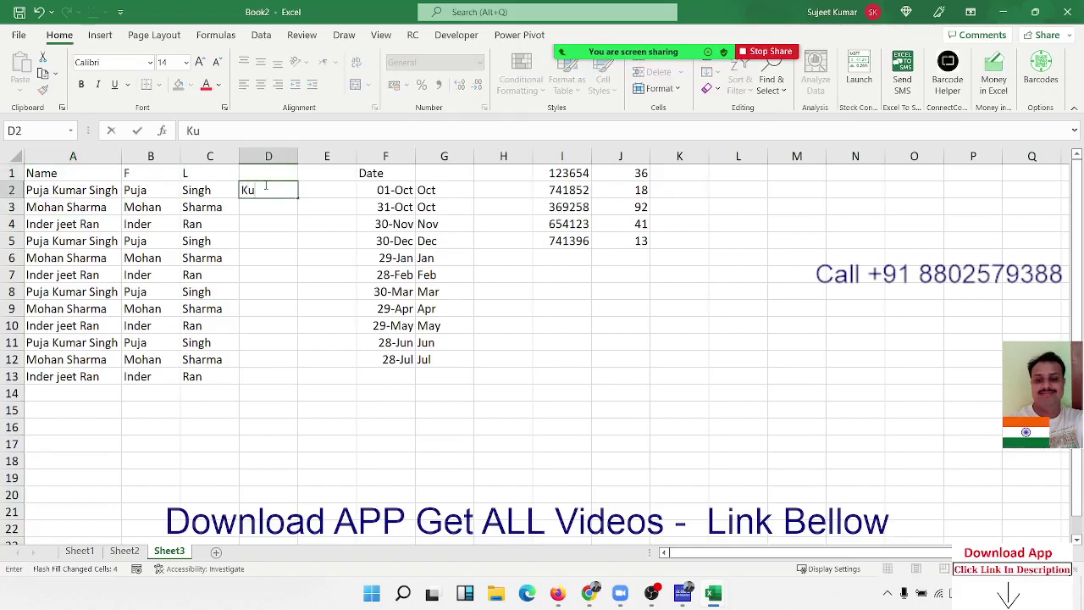
text(mar)
key(Return)
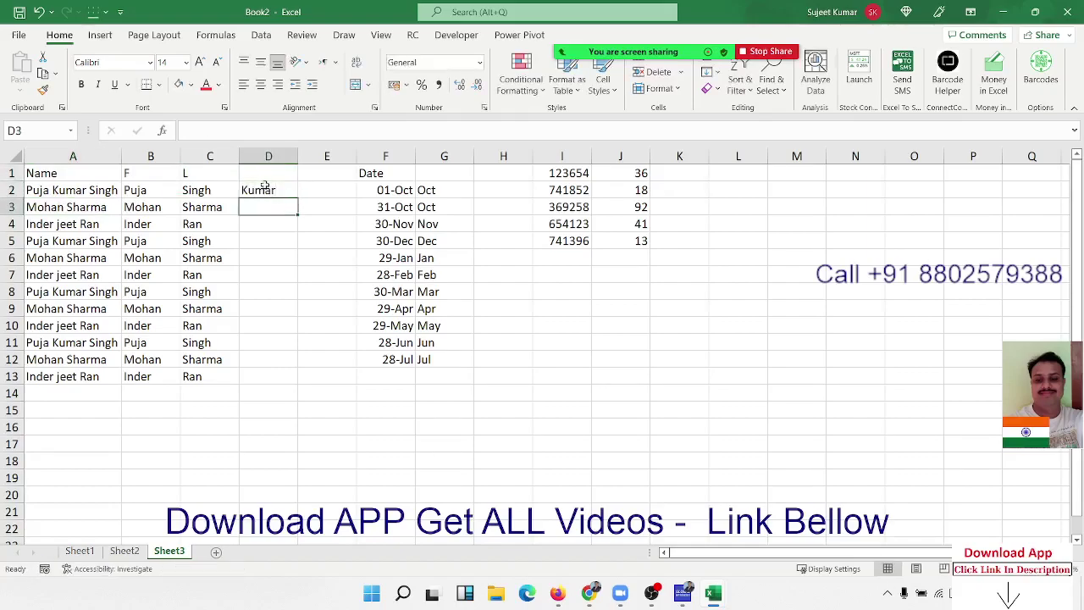
click(266, 189)
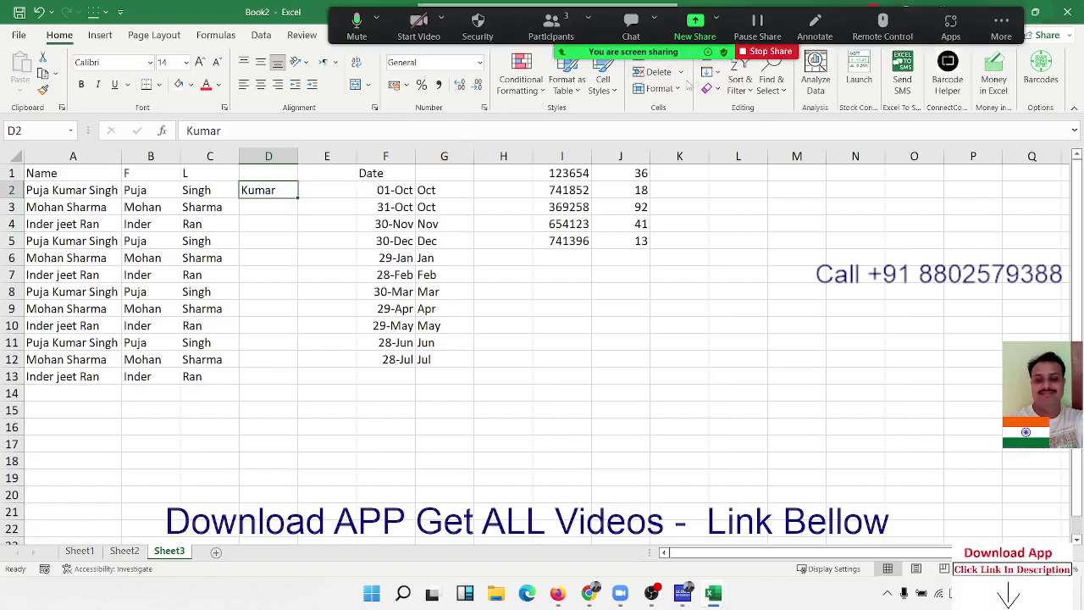
Step: Flash Fill column D from the Kumar example, then delete the results in D2:D13
click(718, 76)
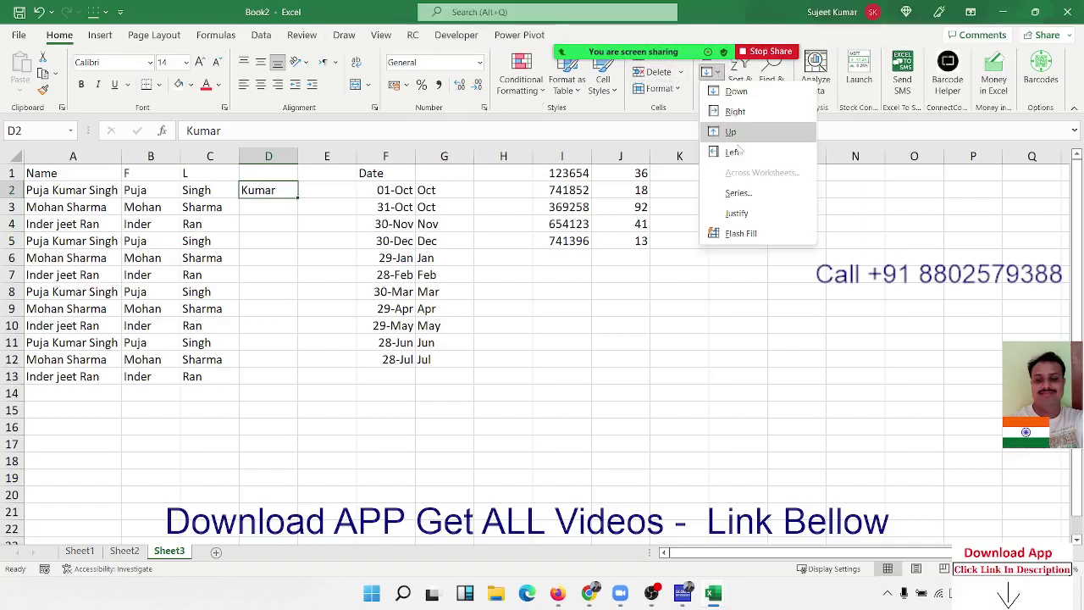
click(741, 233)
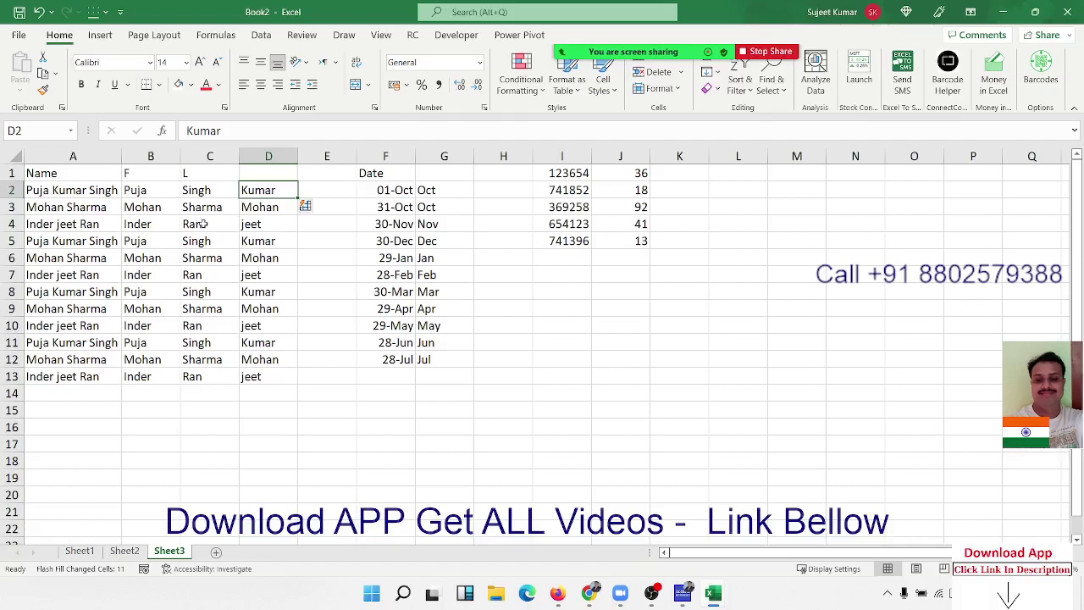
drag(263, 376, 264, 190)
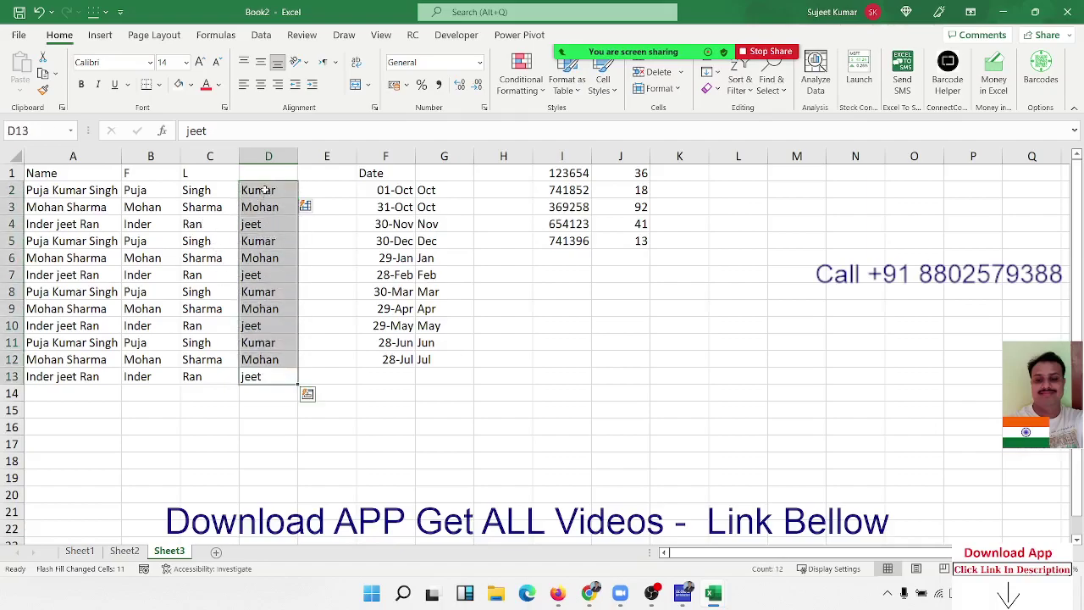
key(Delete)
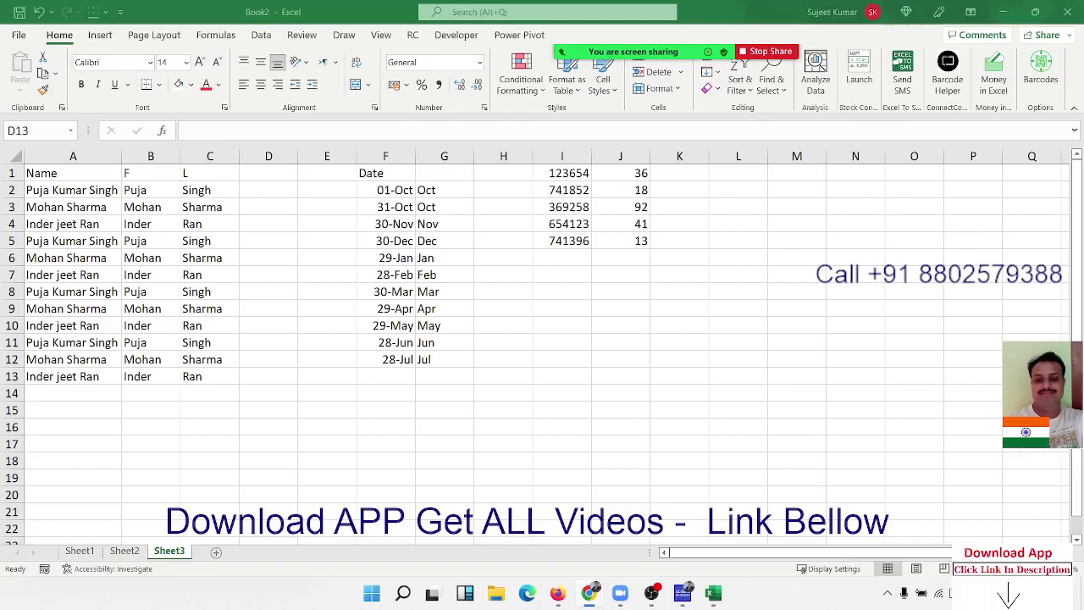
Step: Enter 52.36, 65.96 and 12.56 in cells L1:L3
key(shift+Up)
key(shift+Up)
key(shift+Up)
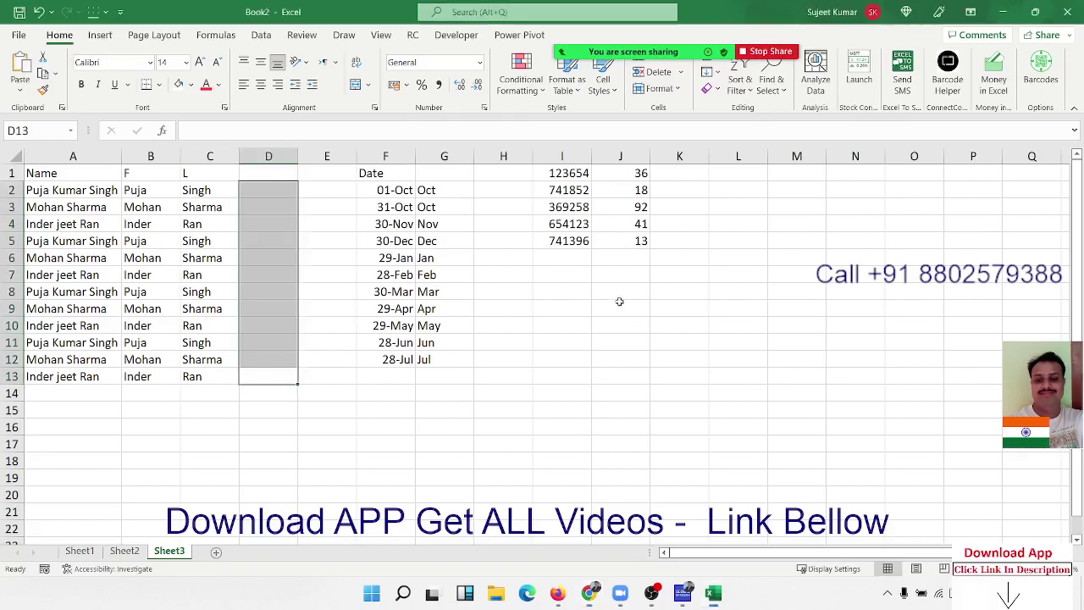
click(723, 184)
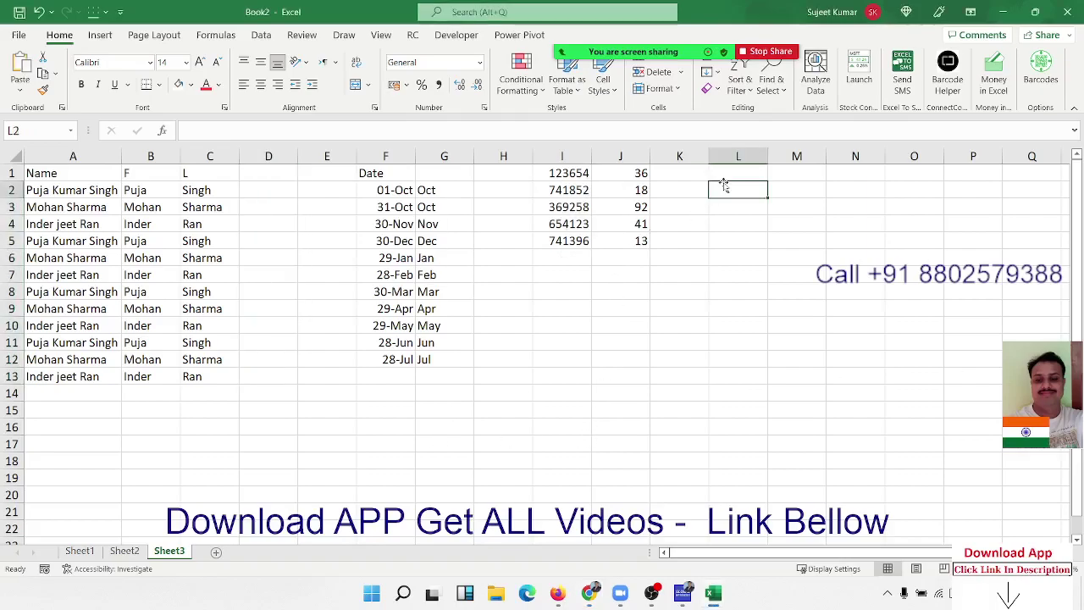
key(Up)
text(52)
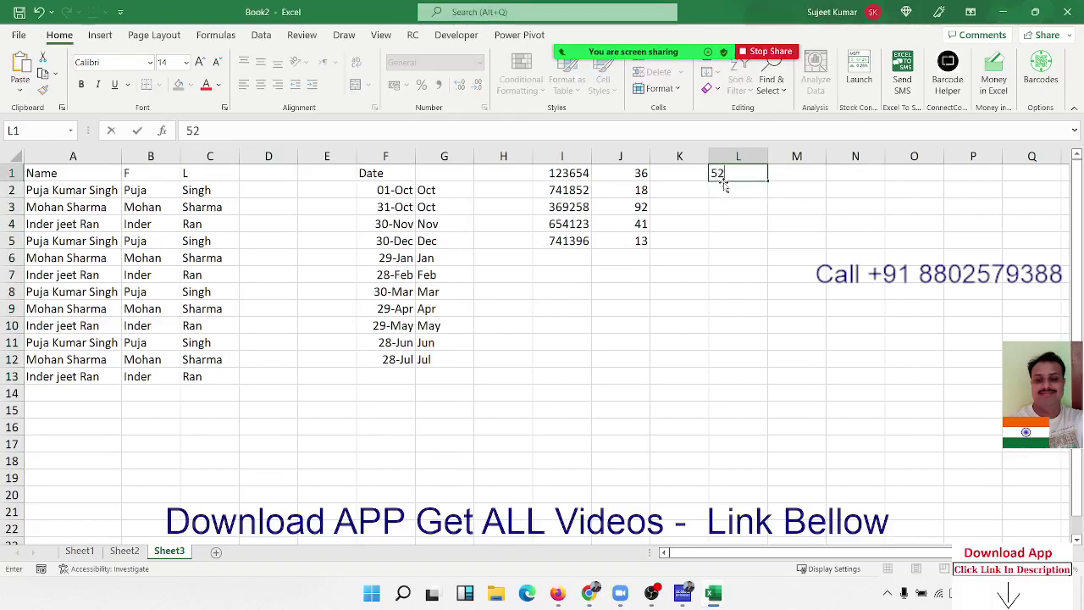
text(.36)
key(Return)
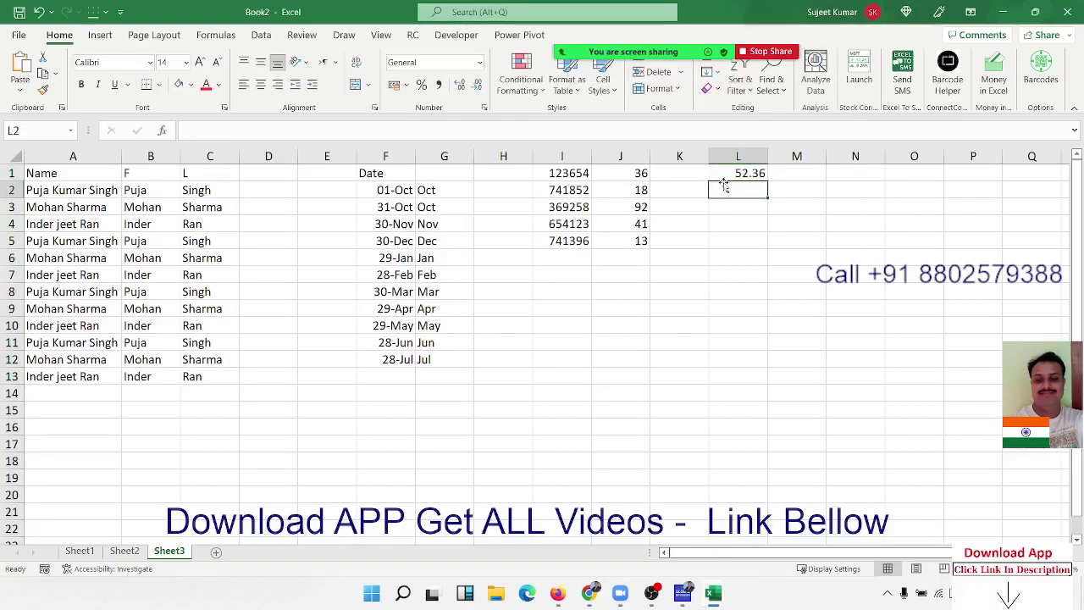
text(65.9)
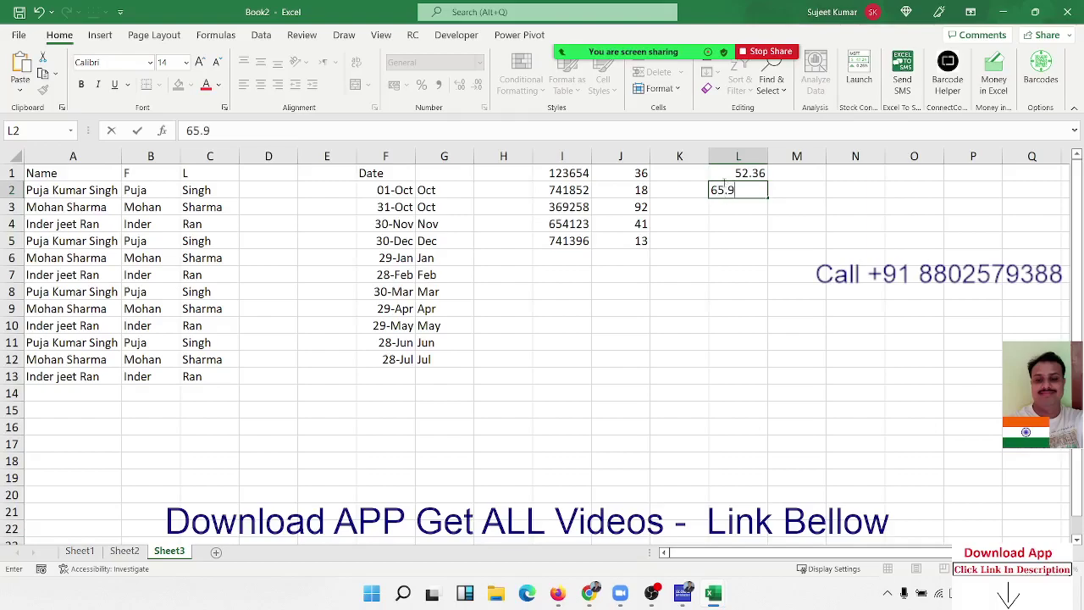
text(6)
key(Return)
text(1)
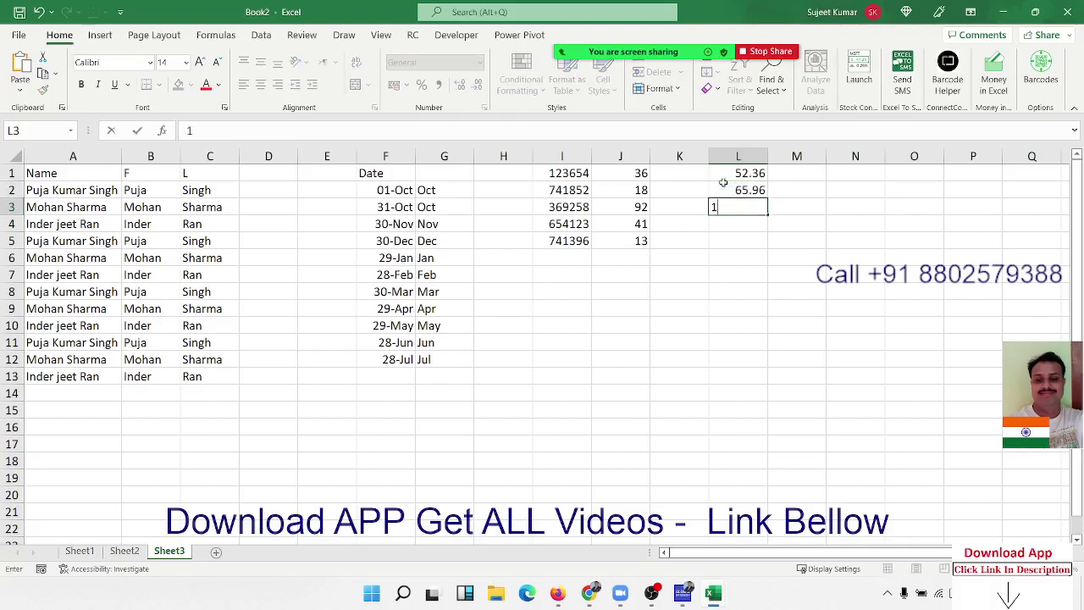
text(2.56)
key(Return)
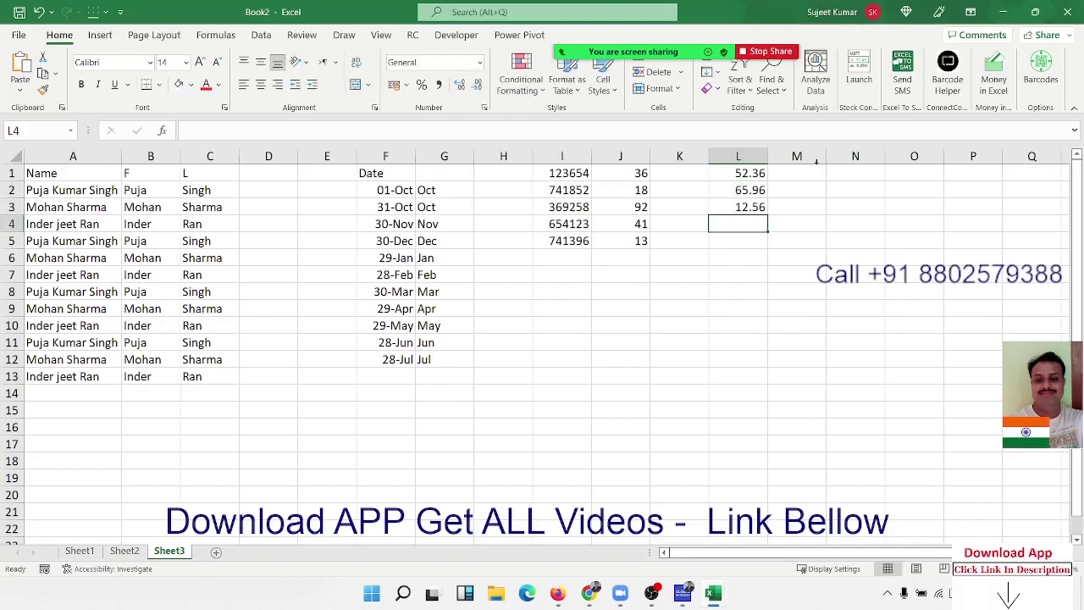
Step: Type 0.36 in M1 and Flash Fill the decimal parts 0.96 and 0.56 into M2:M3
click(818, 172)
text(0)
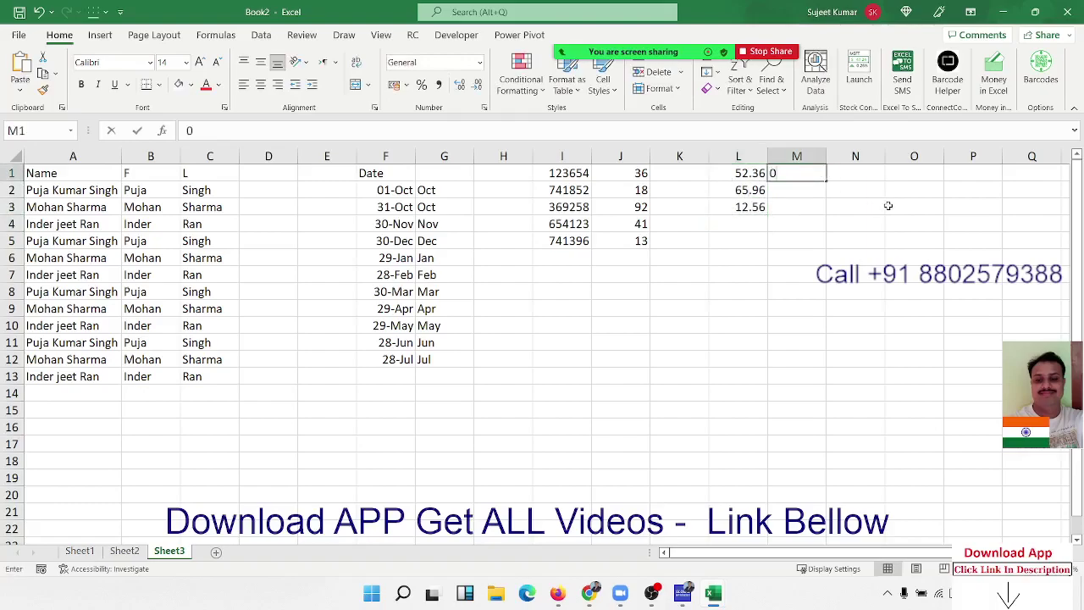
text(.36)
key(ctrl+Return)
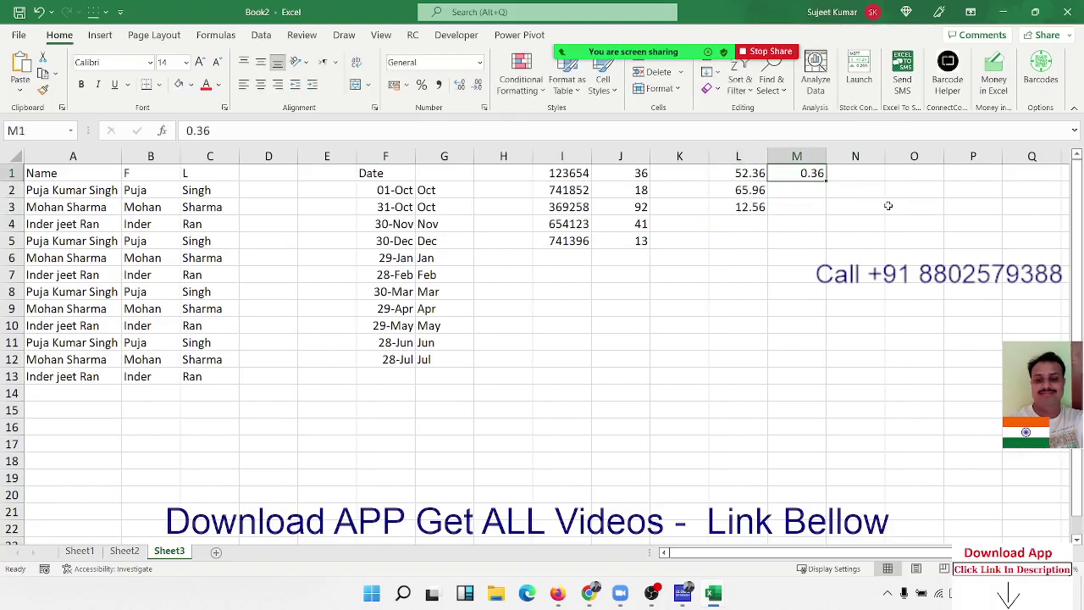
click(709, 72)
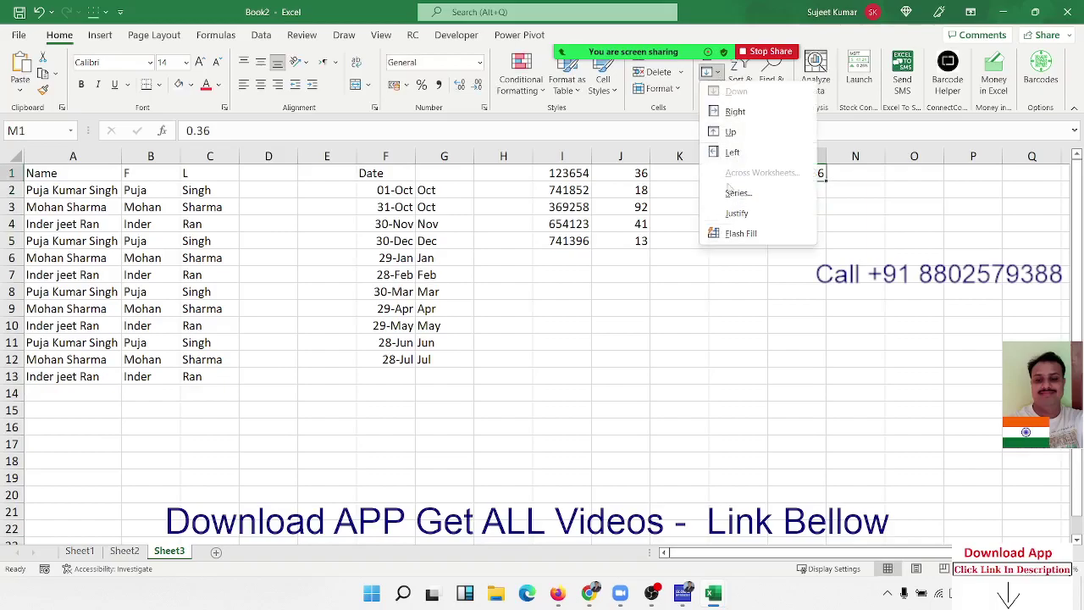
click(733, 237)
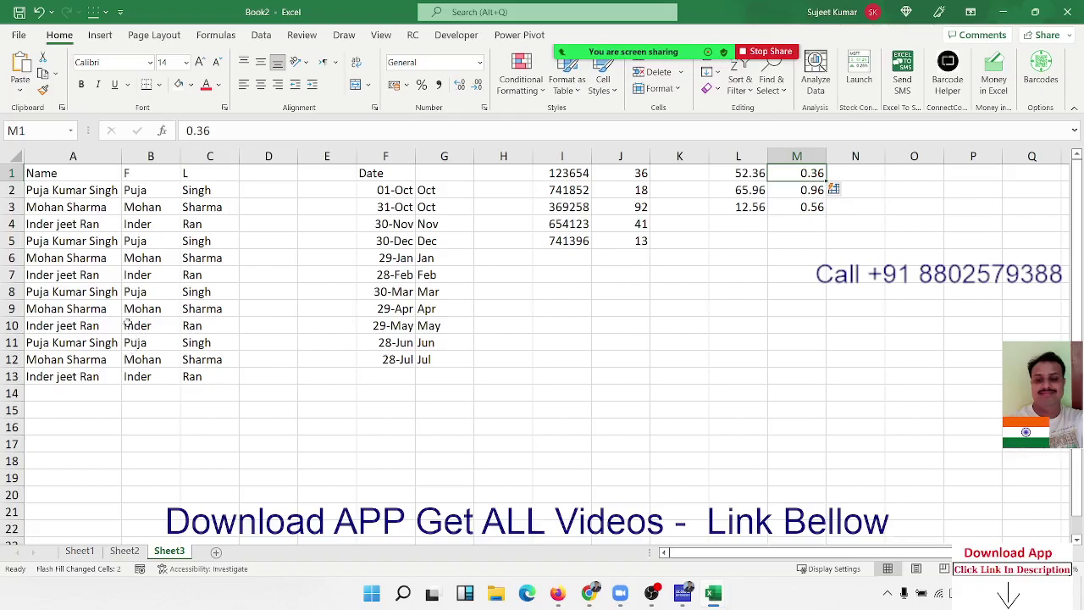
click(67, 165)
drag(66, 165, 195, 375)
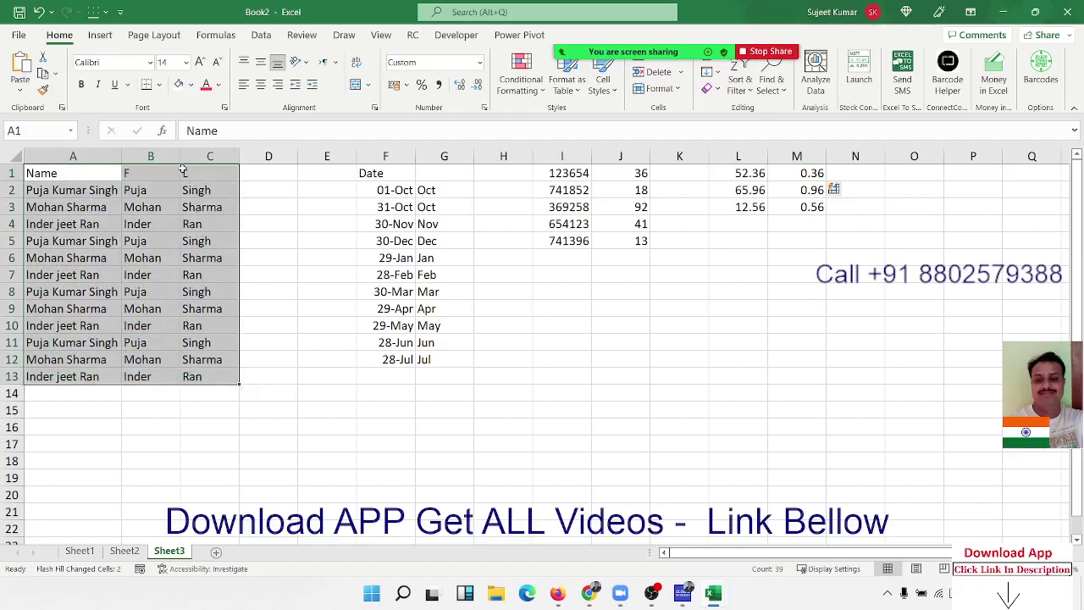
Step: Apply All Borders and a yellow fill colour to the name table A1:C13
click(160, 86)
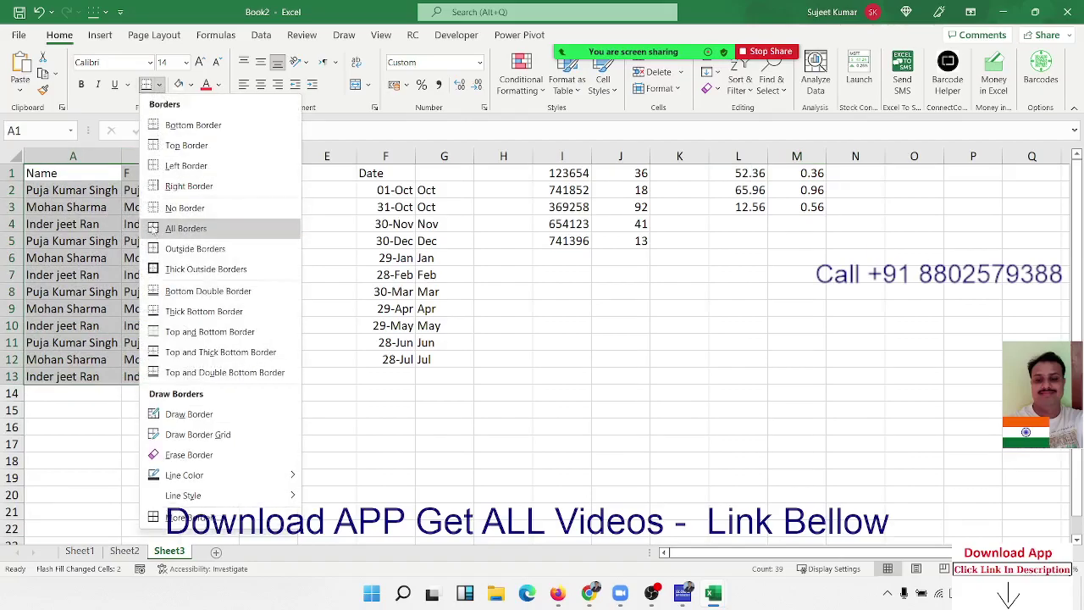
click(157, 224)
click(194, 84)
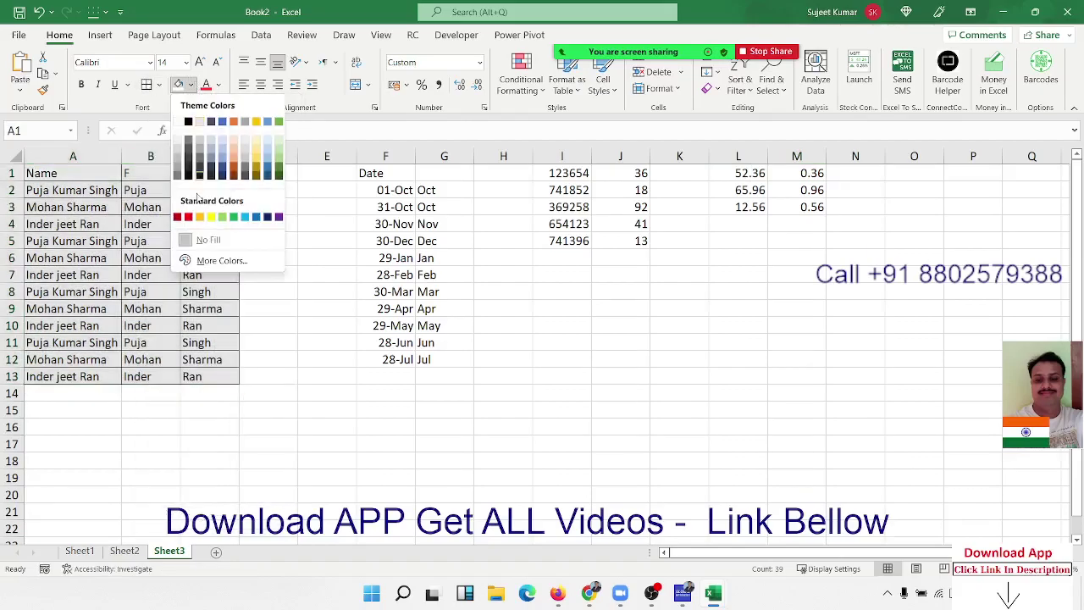
click(211, 219)
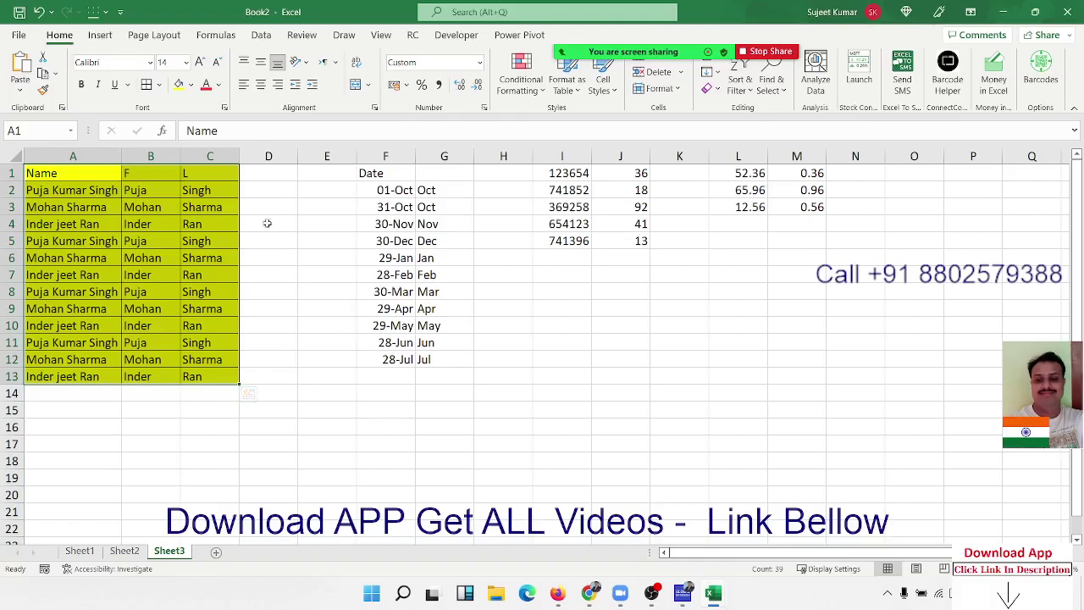
Step: Delete columns A:C, then undo the deletion
drag(210, 153, 71, 151)
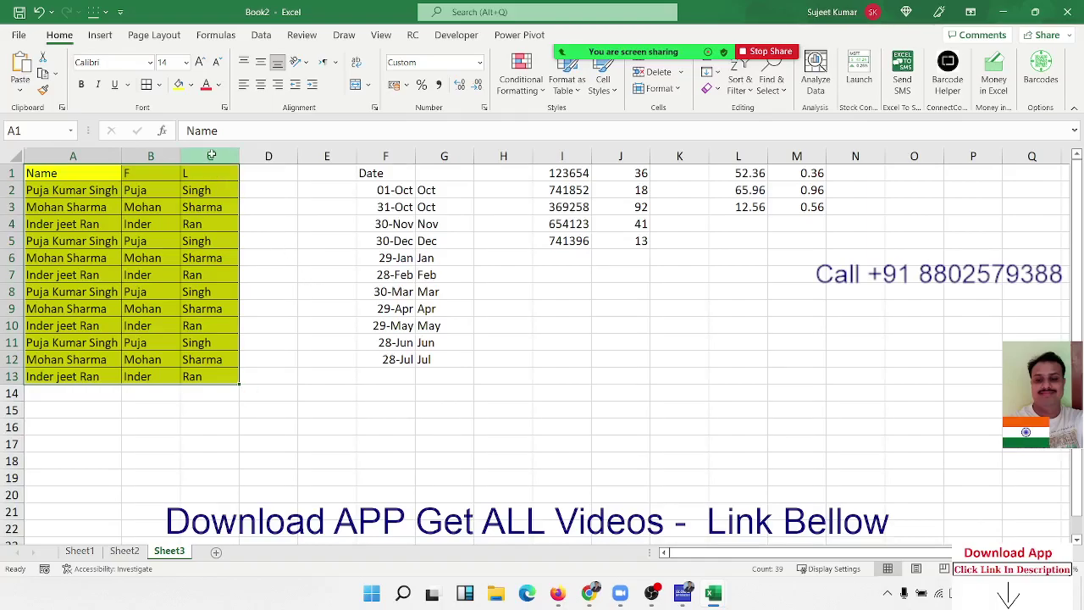
right_click(71, 151)
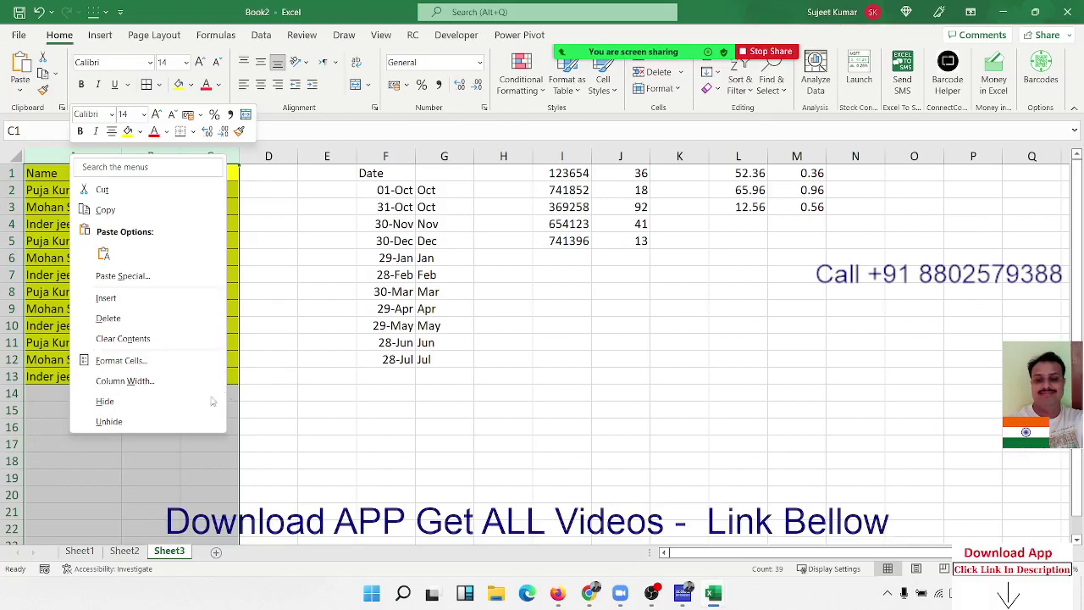
click(161, 327)
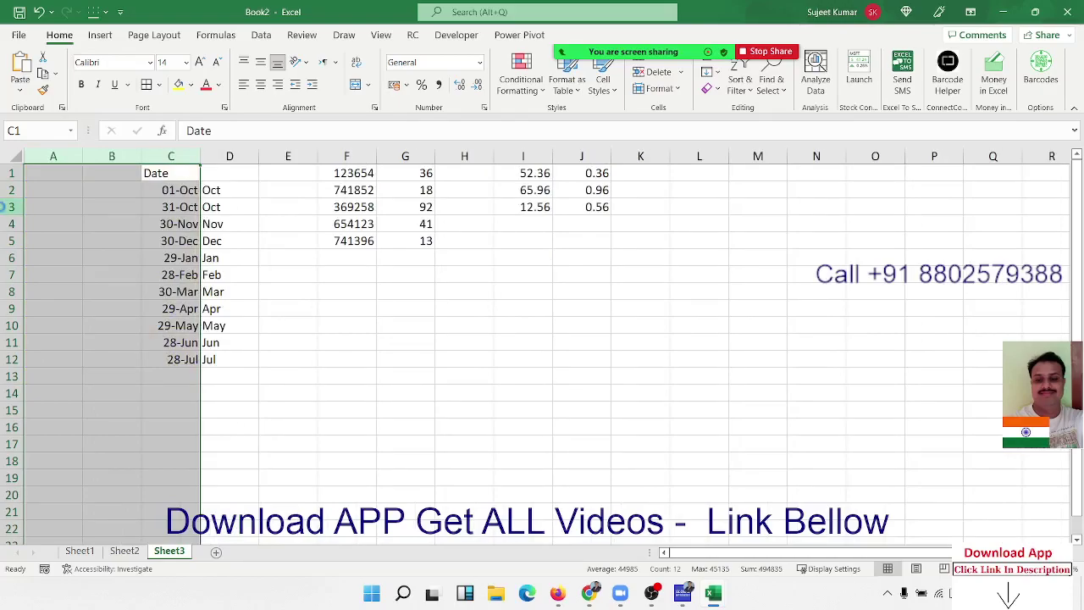
key(ctrl+z)
Step: Enter the formula =A2 in J15 to show the first full name
click(596, 404)
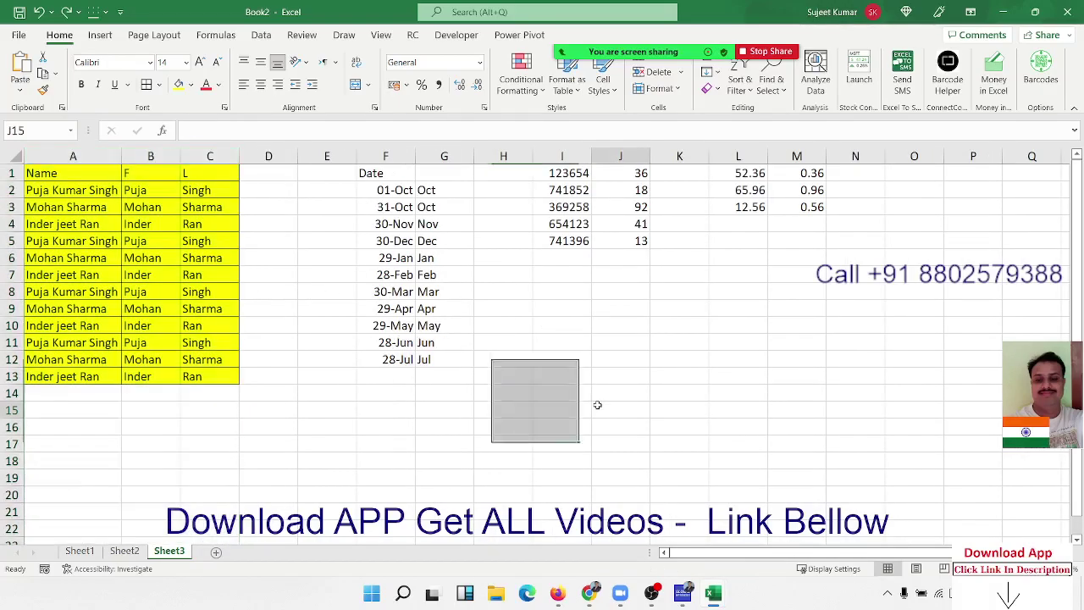
text(=)
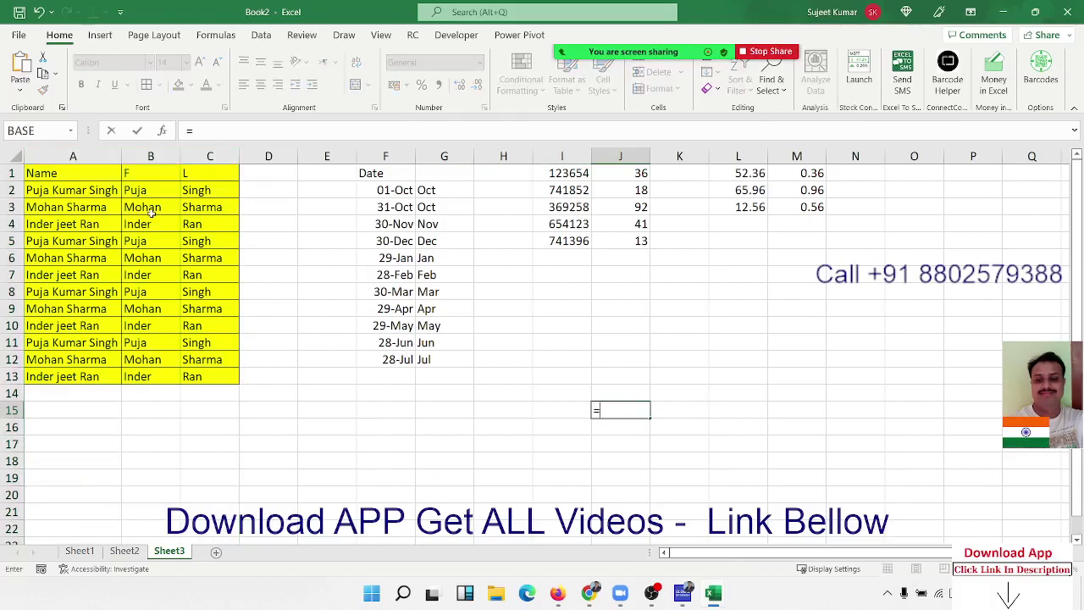
click(107, 189)
key(Return)
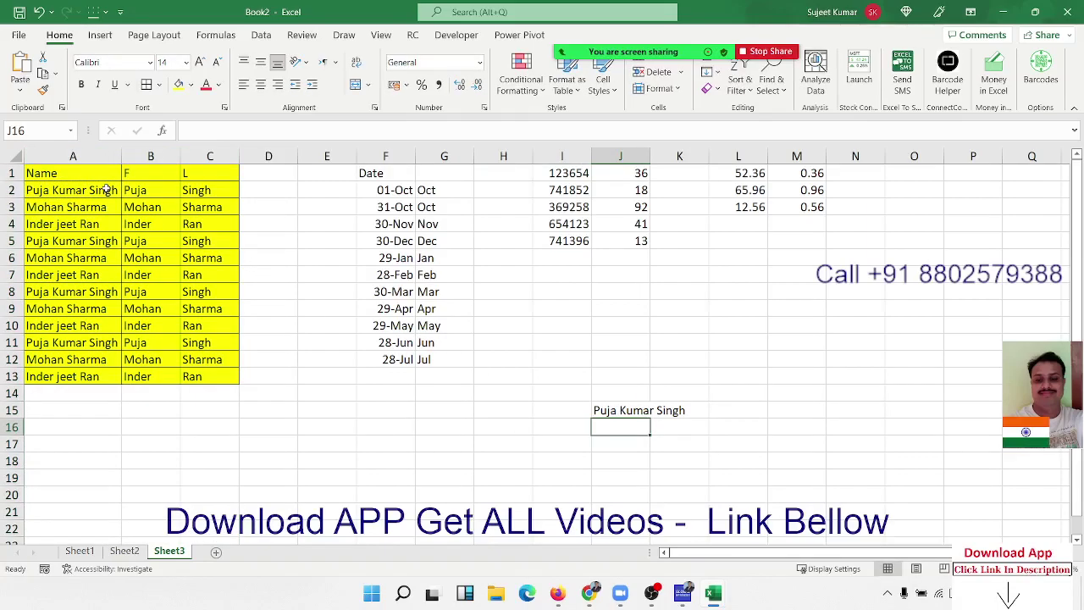
Step: Delete columns A:C again to see the #REF! error, then bring them back and reselect A1:C13
drag(86, 154, 197, 156)
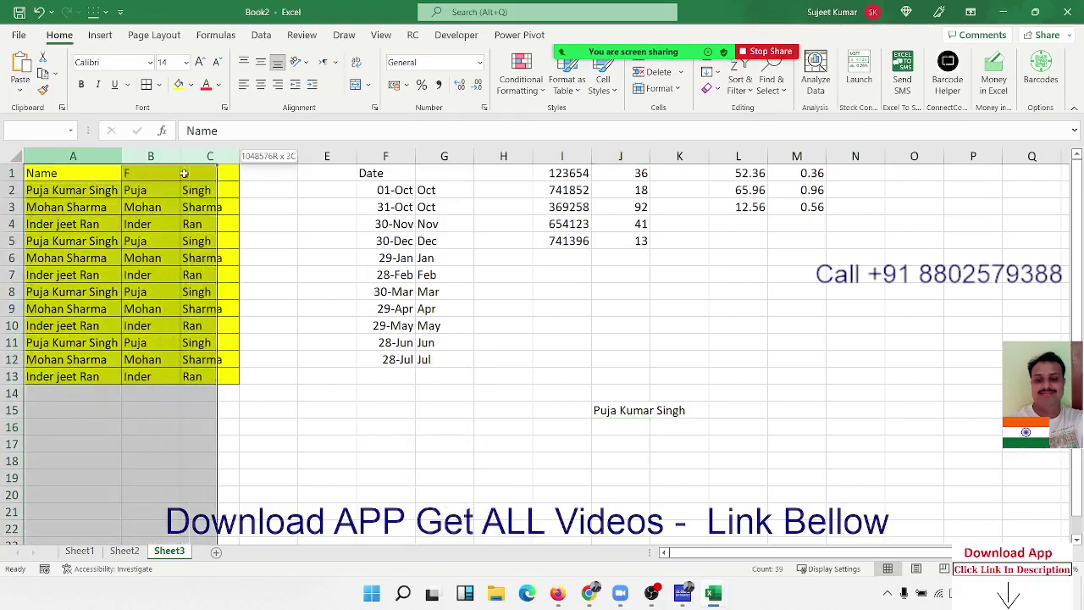
right_click(196, 157)
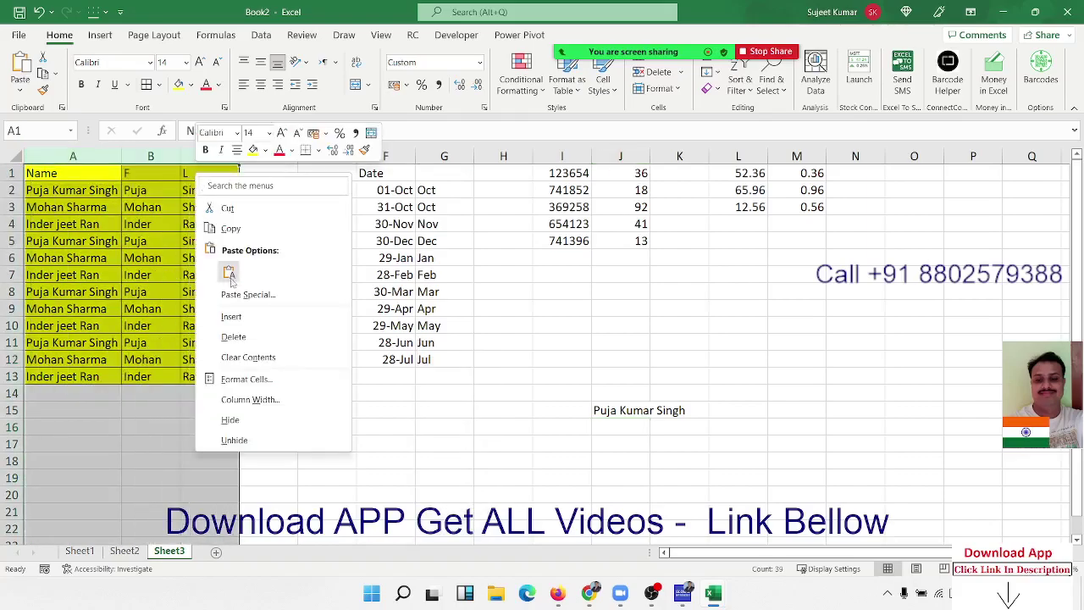
click(241, 337)
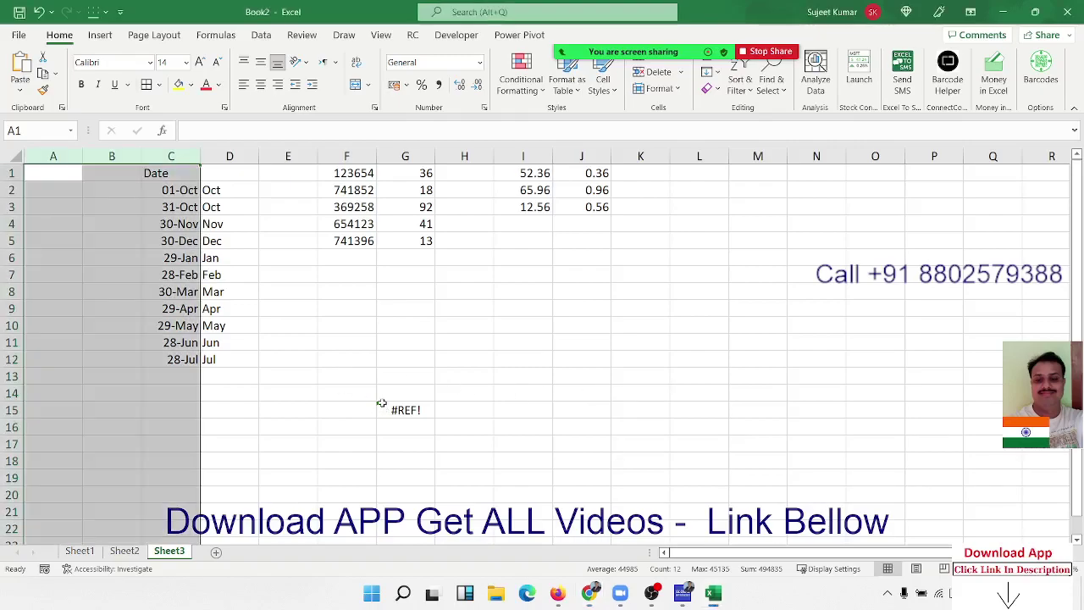
key(ctrl+plus)
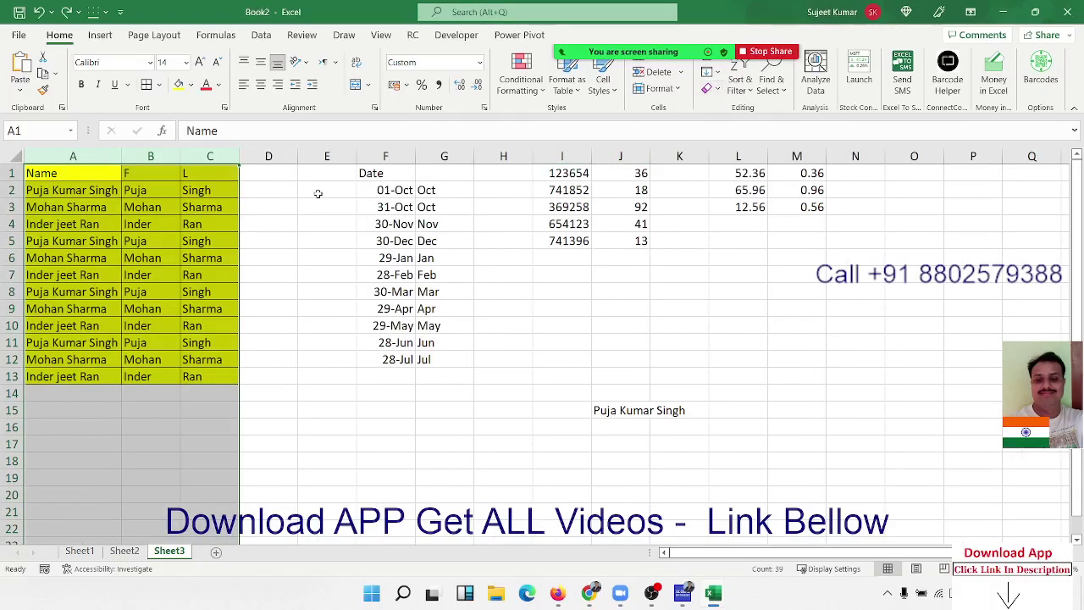
click(156, 214)
drag(203, 376, 44, 173)
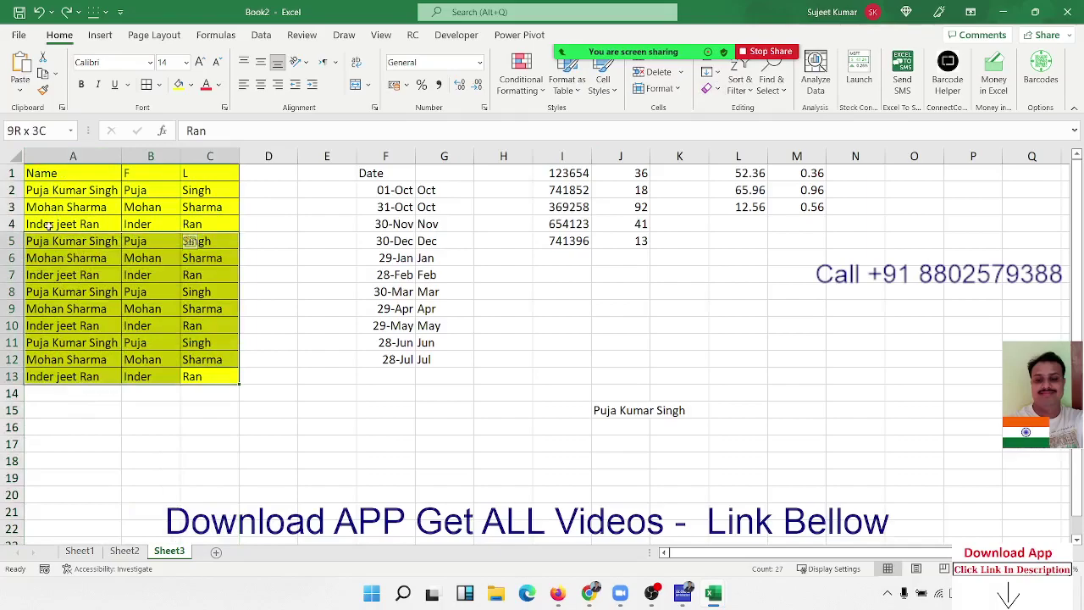
Step: Clear All on the name table A1:C13, then undo it
click(717, 89)
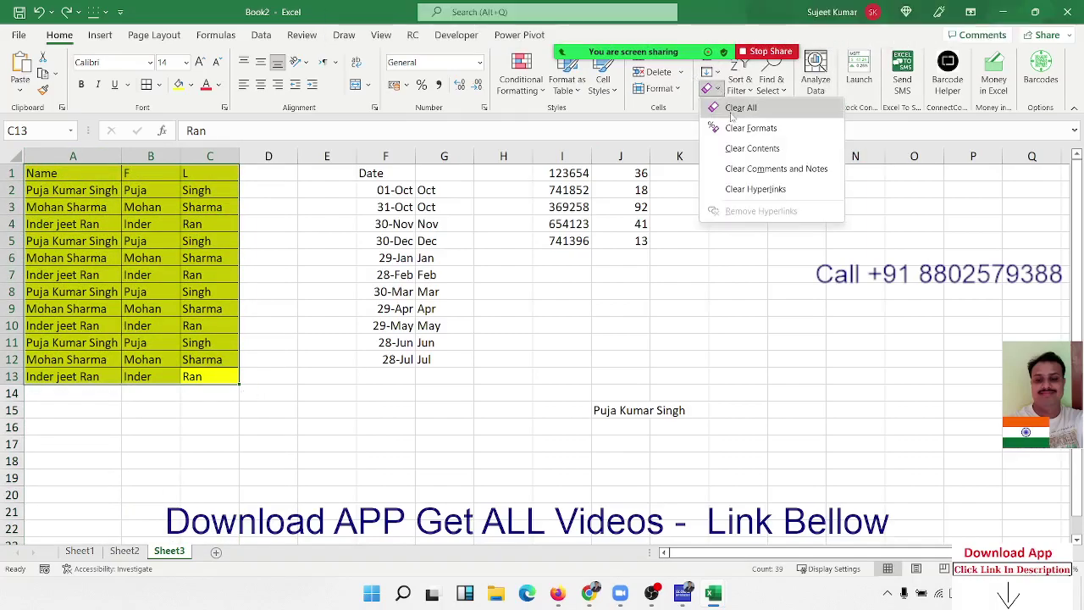
click(732, 114)
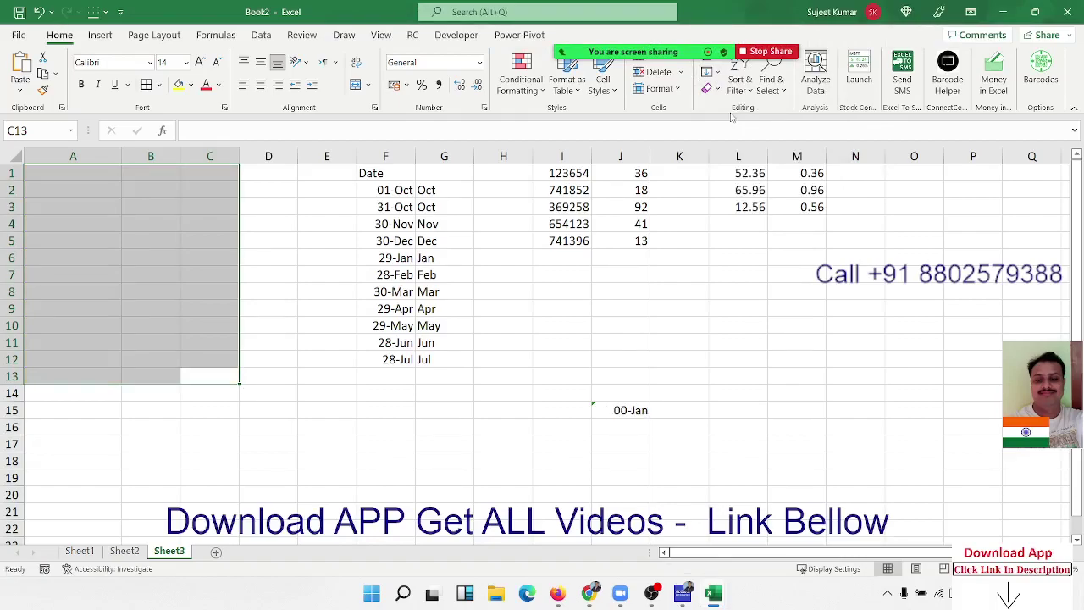
key(ctrl+z)
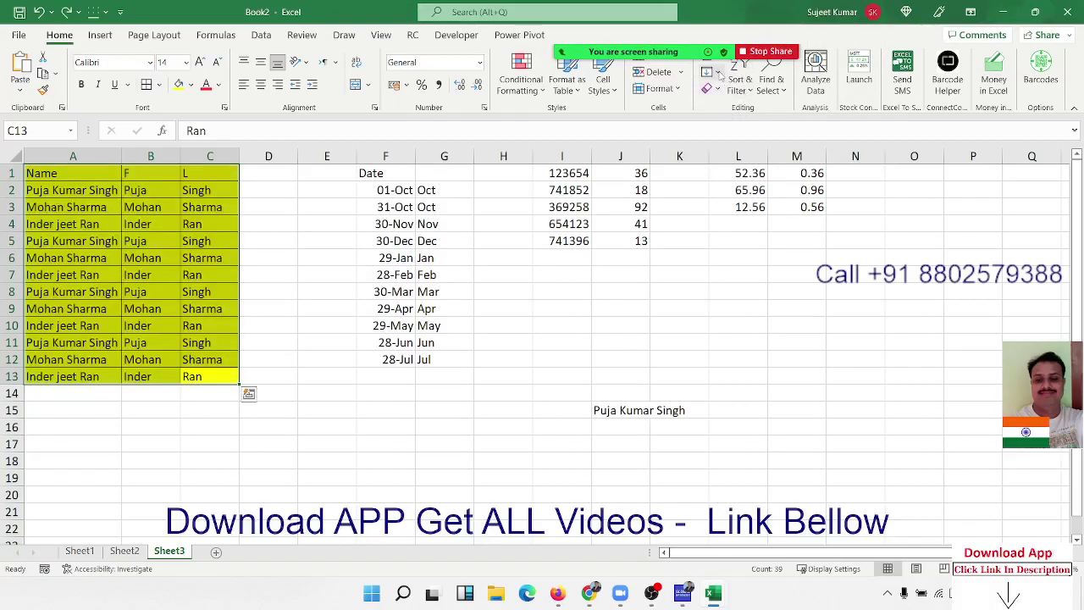
Step: Clear only the formats on A1:C13, then undo to restore the yellow fill and borders
click(708, 88)
click(688, 113)
click(711, 88)
click(734, 130)
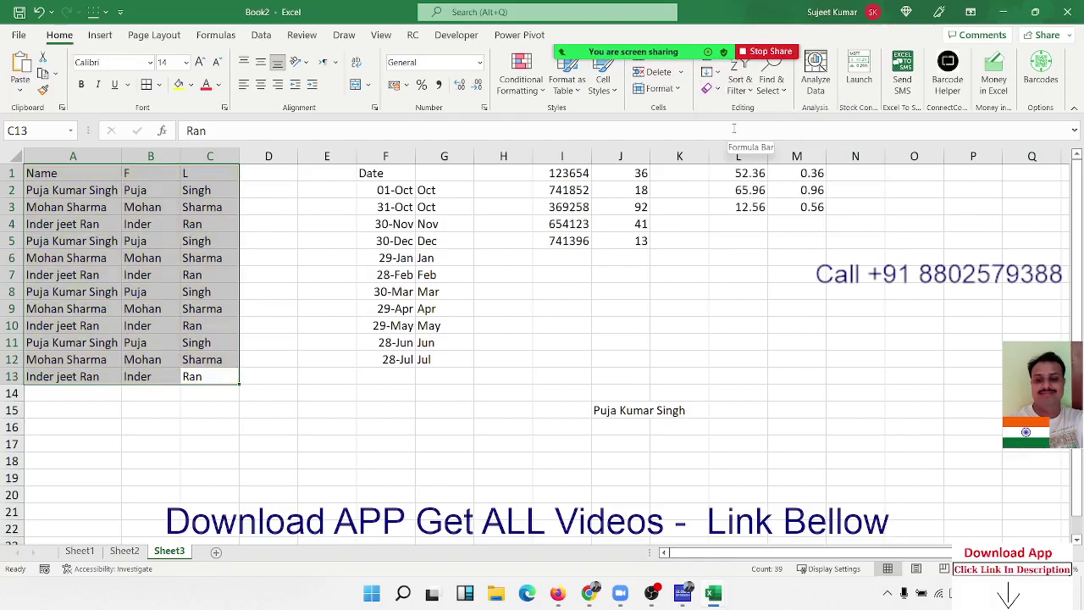
key(ctrl+z)
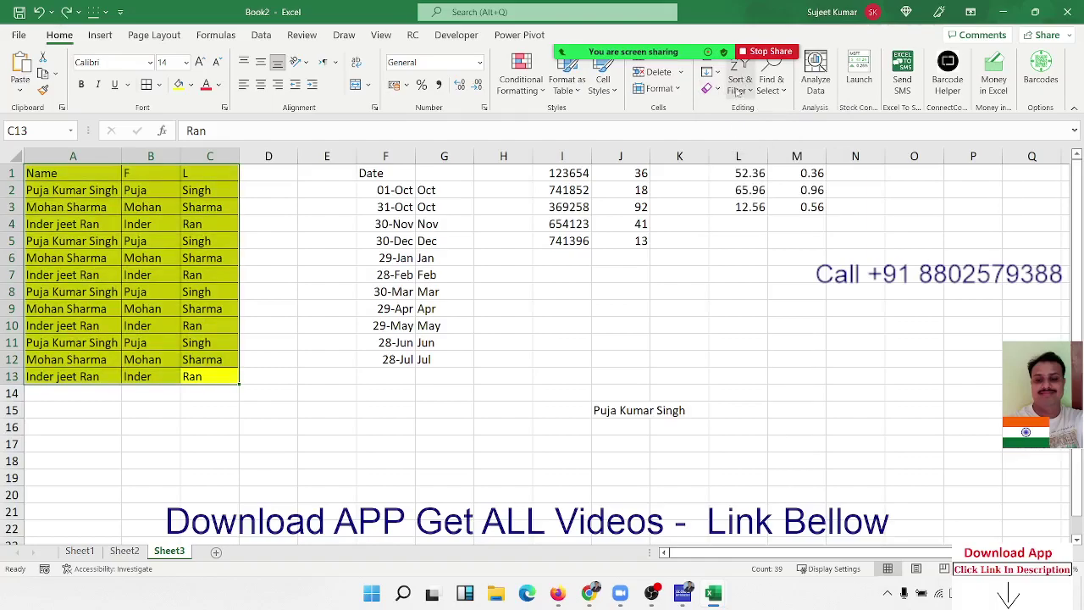
click(718, 89)
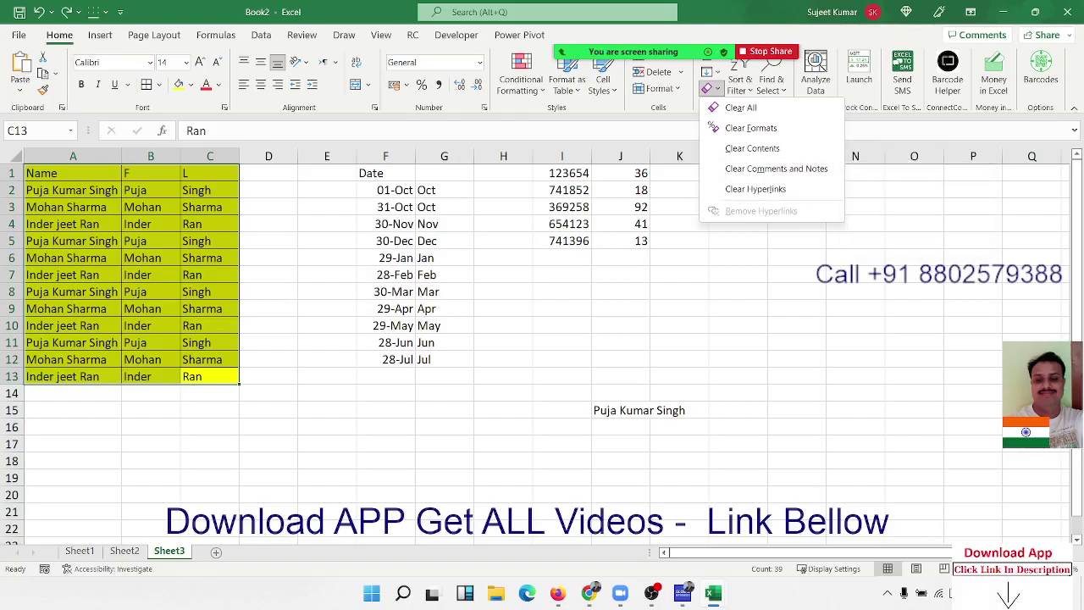
key(Escape)
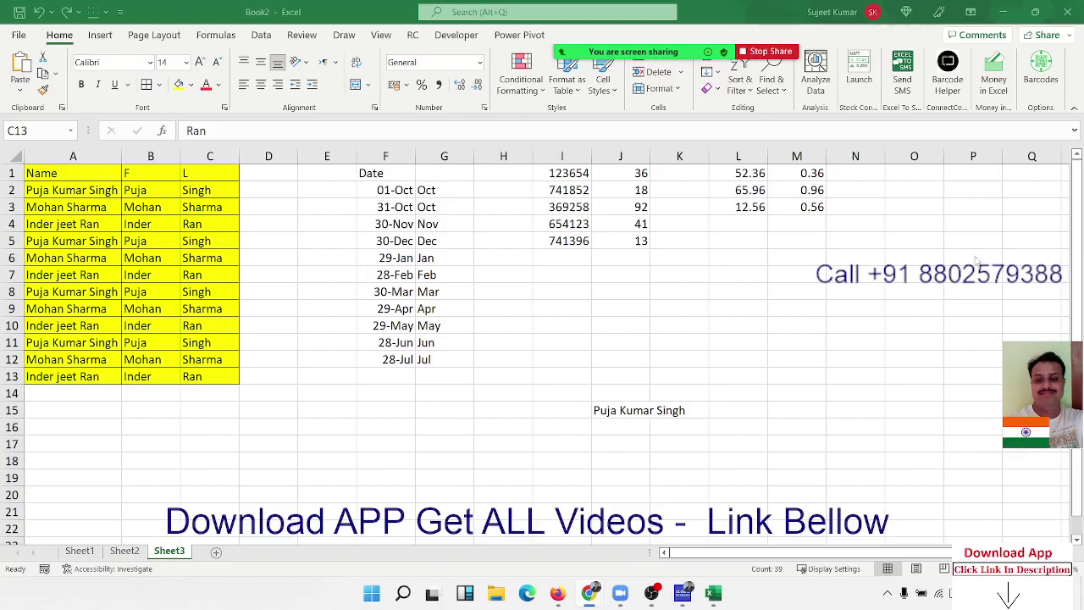
Step: Select the name table and browse the Clear and Fill dropdowns without applying anything
key(ctrl+a)
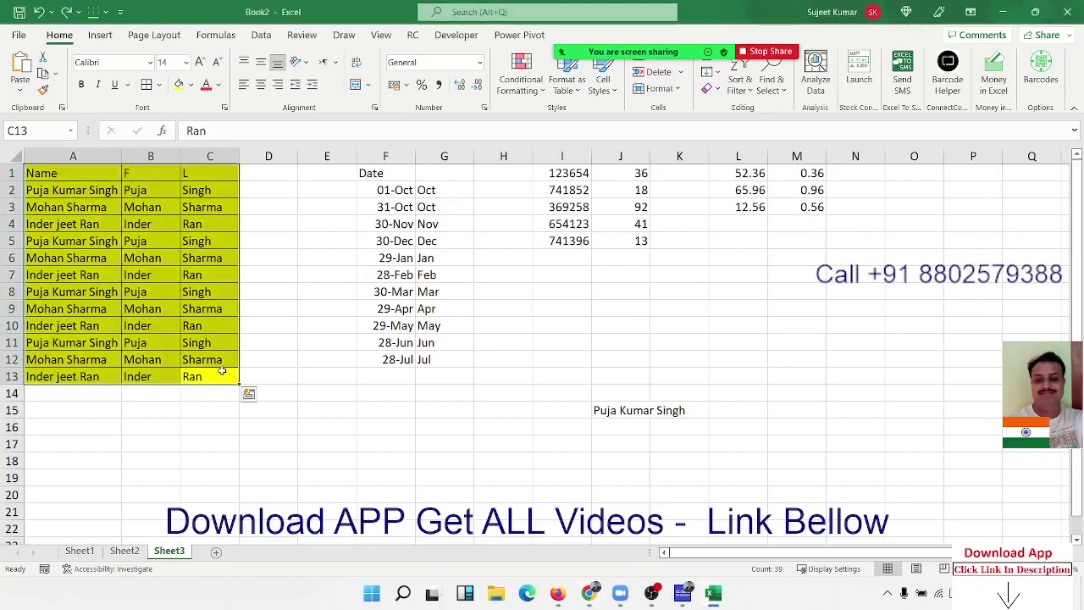
click(715, 89)
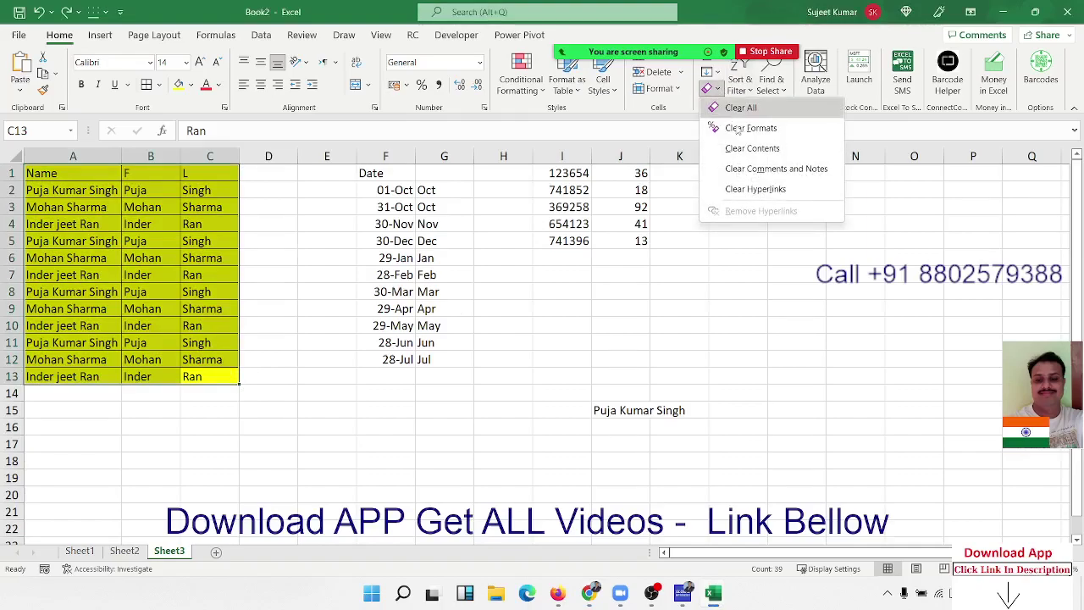
click(718, 74)
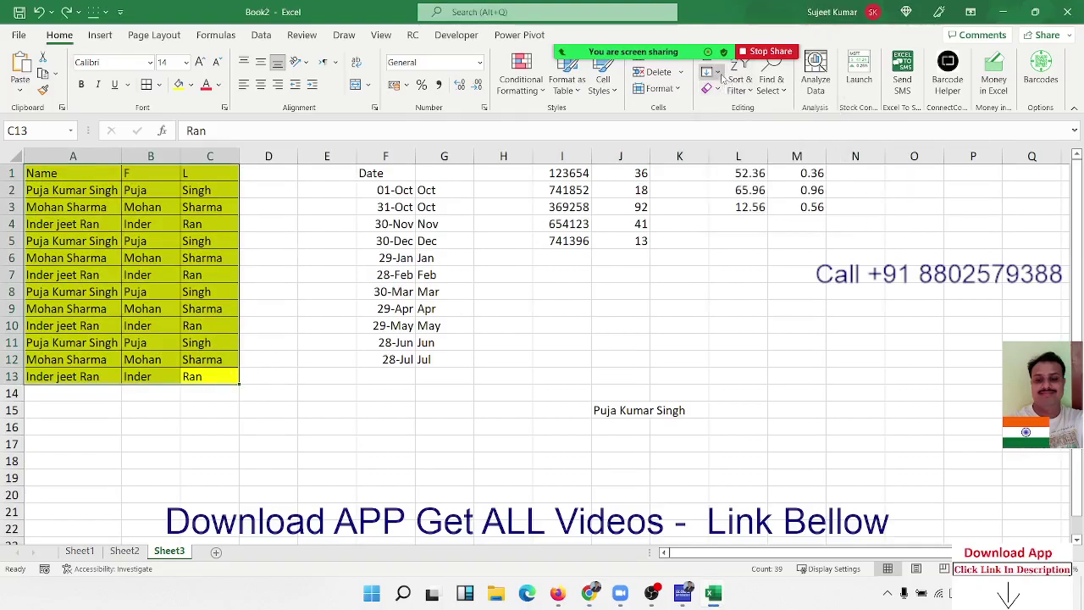
click(718, 74)
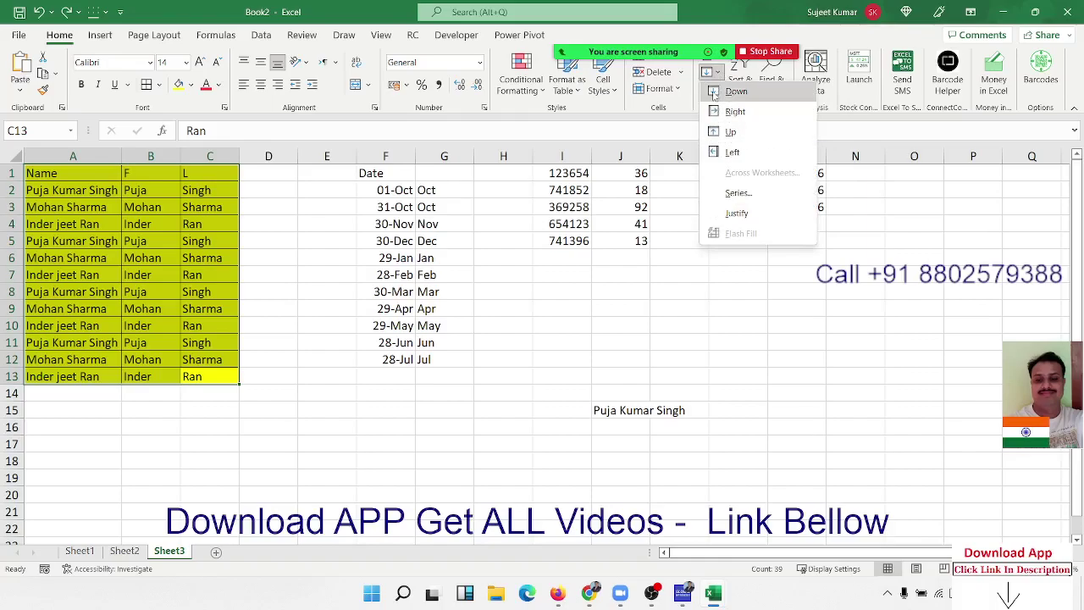
click(712, 100)
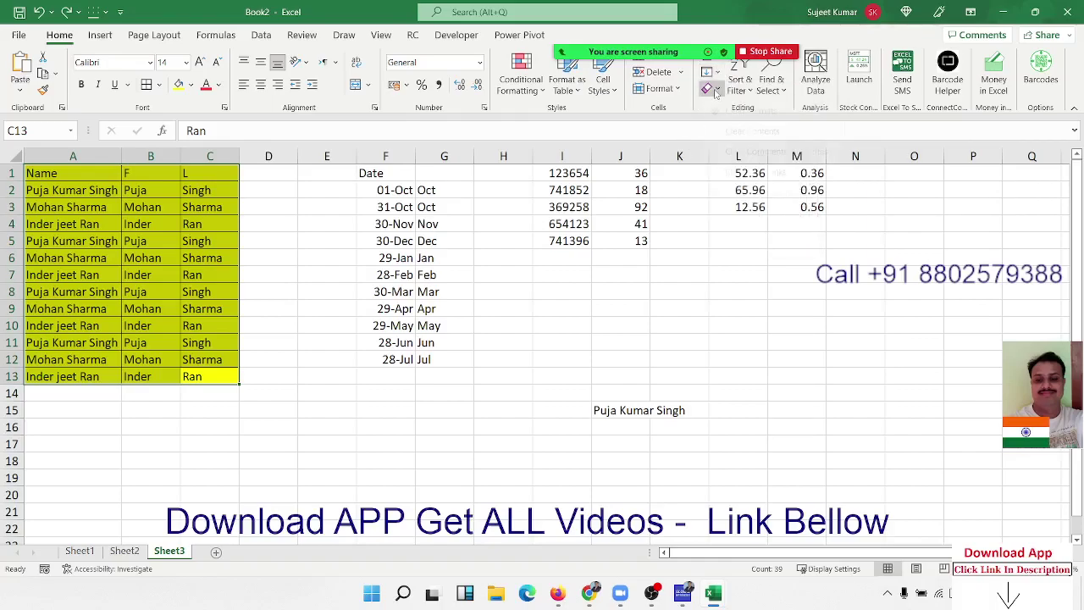
click(709, 88)
click(697, 166)
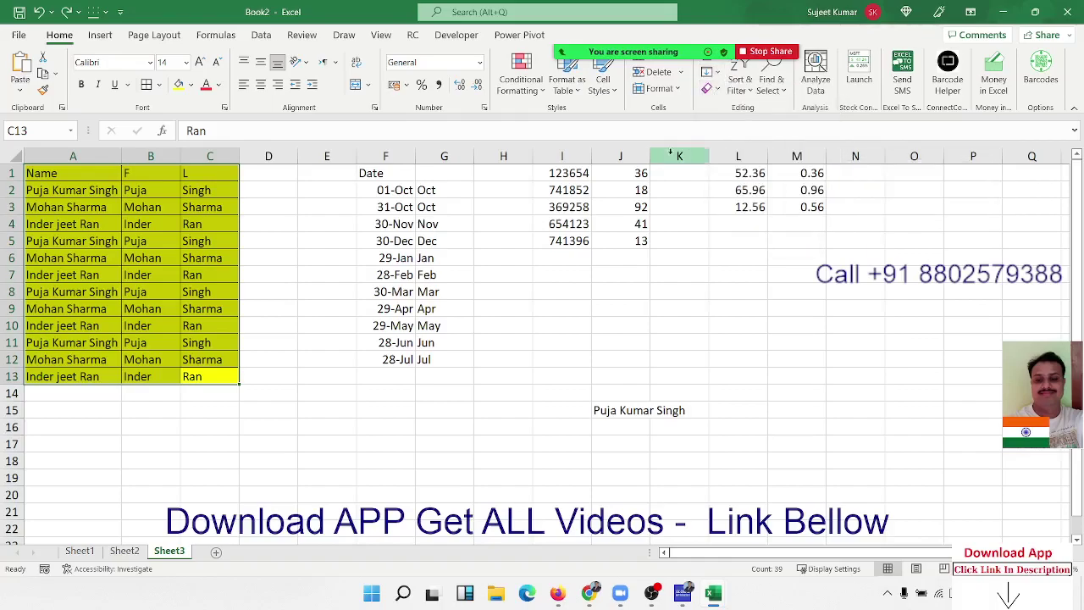
click(707, 72)
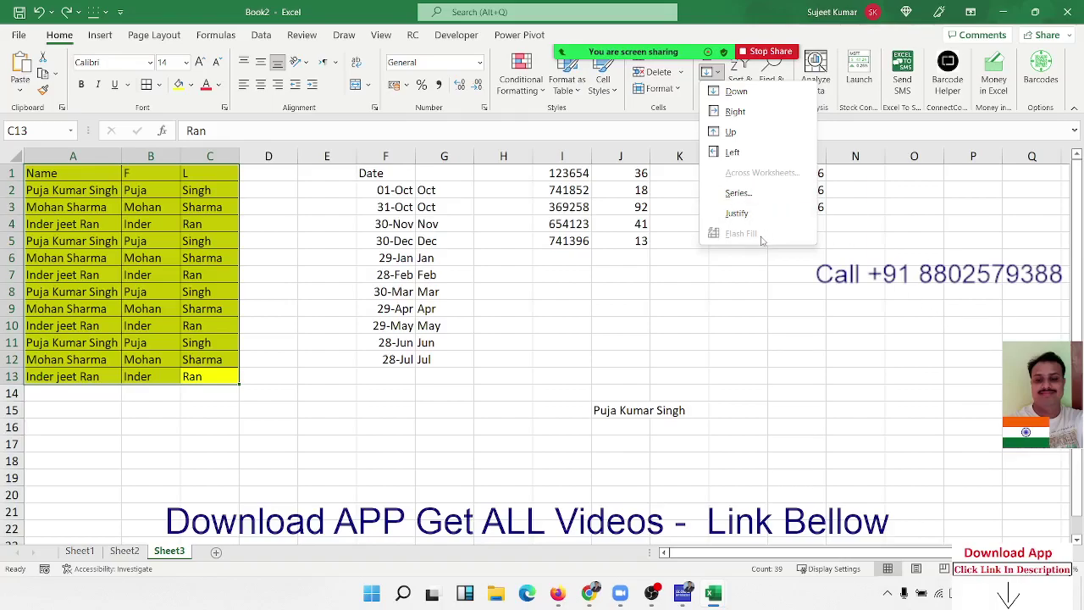
click(518, 258)
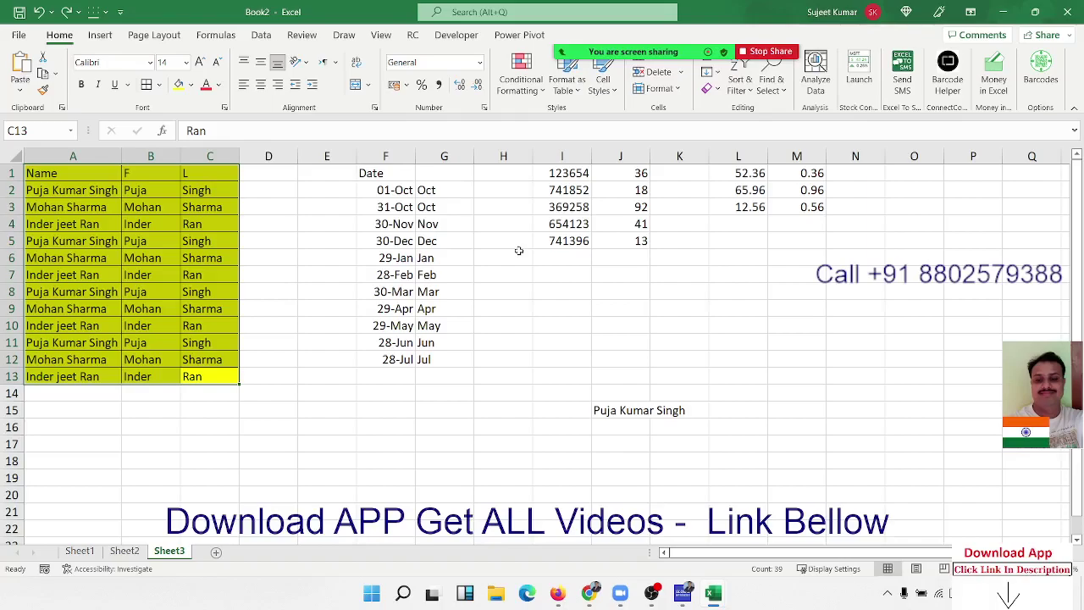
Step: Look at the Sort & Filter options, then switch to Sheet1
click(740, 85)
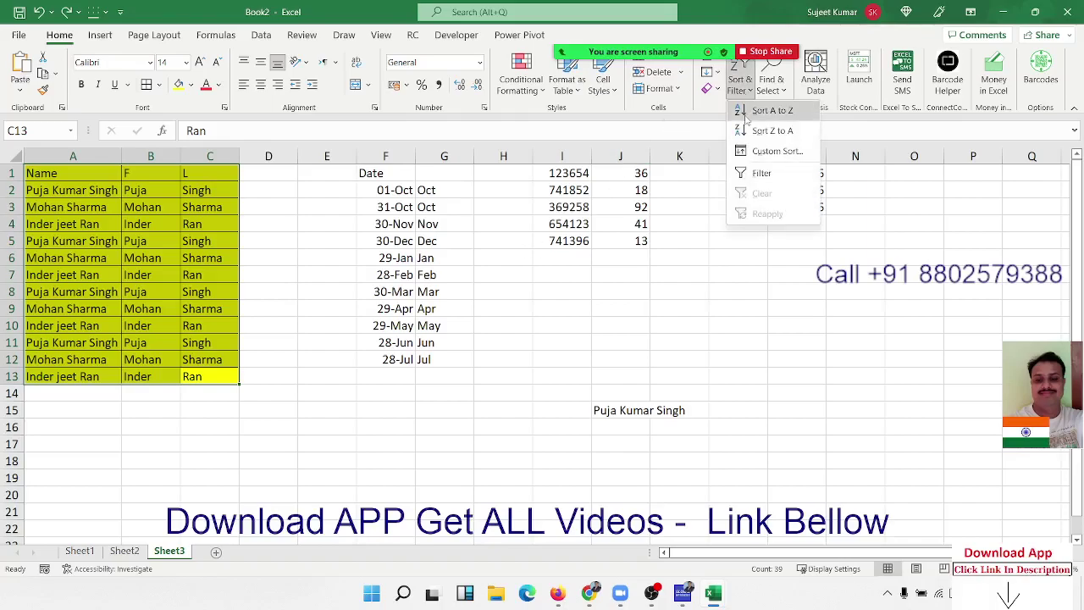
click(82, 565)
click(80, 552)
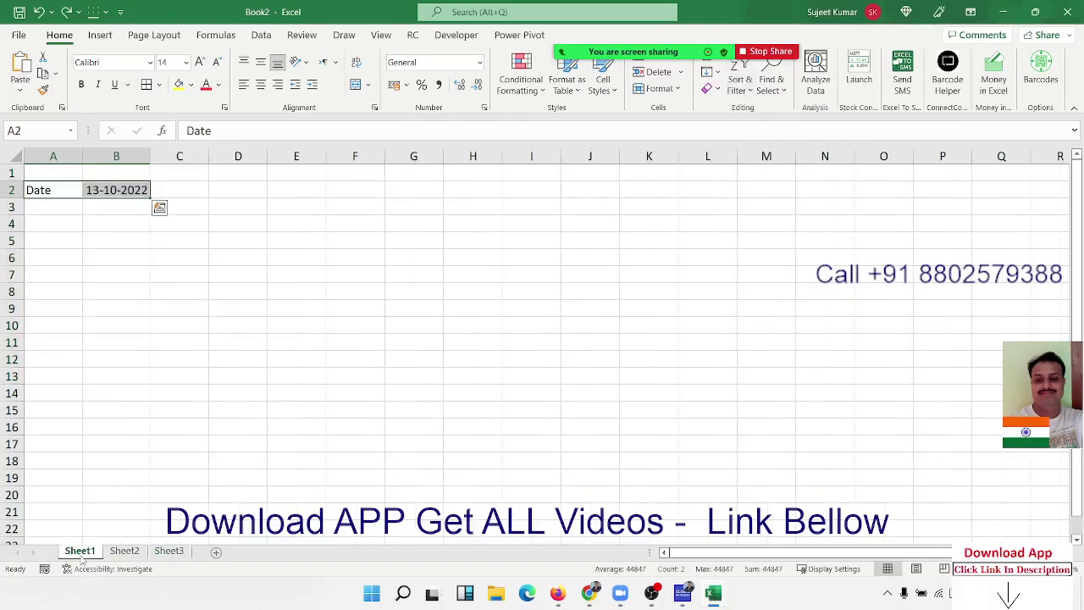
Step: Open the DA-Sales workbook from the File menu's Recent list
click(230, 272)
click(18, 35)
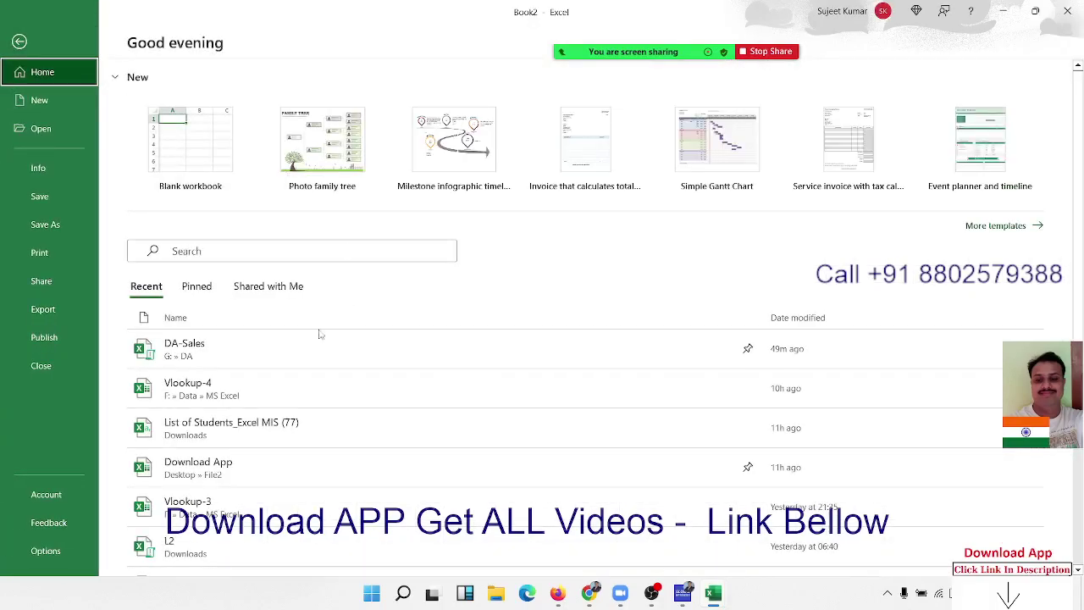
scroll(270, 469, down, 2)
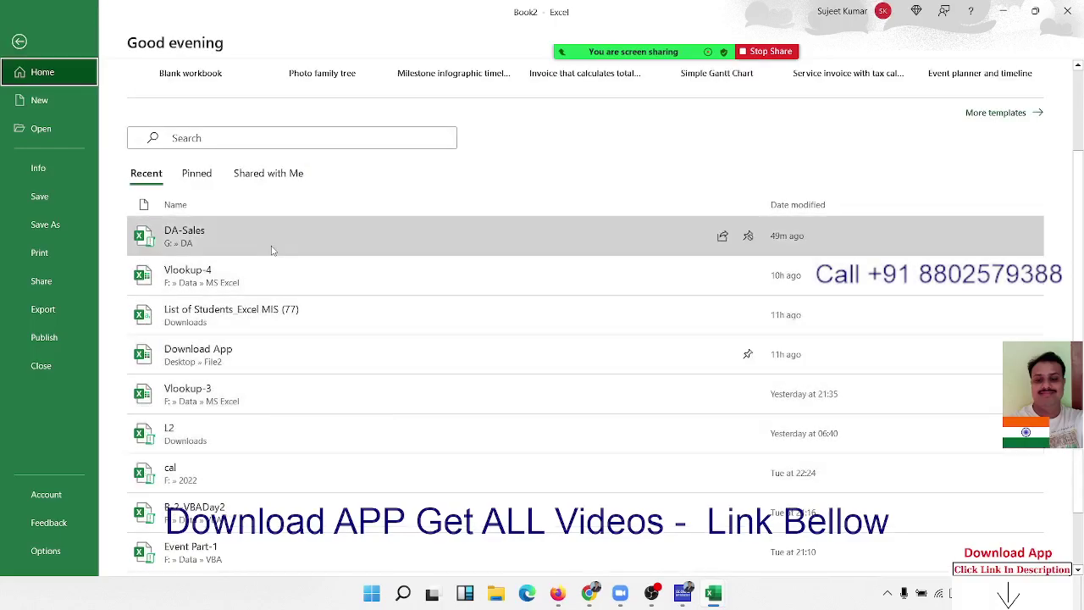
click(272, 250)
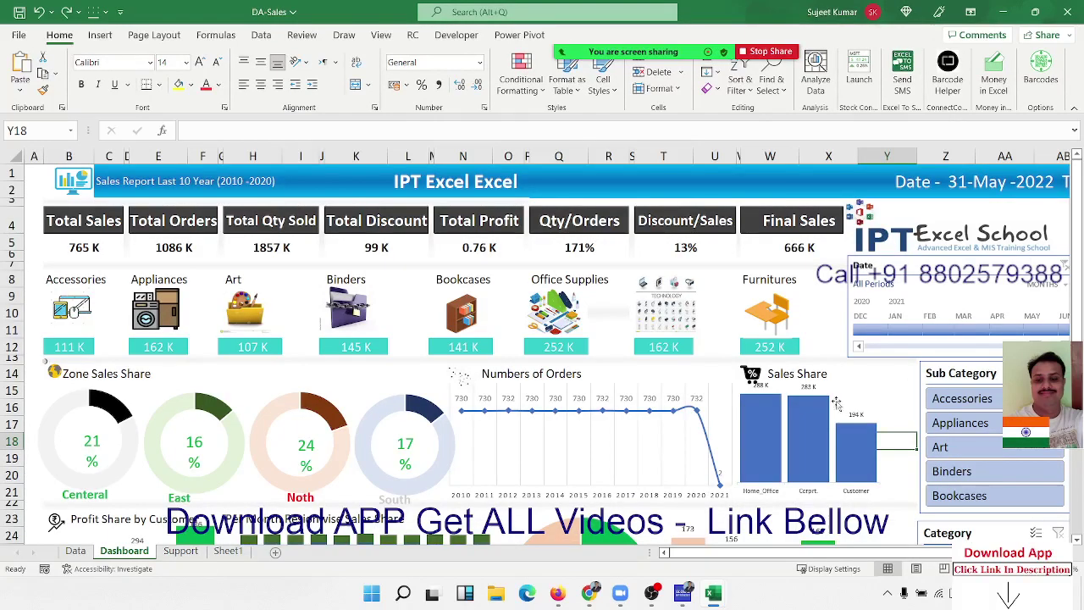
Step: Switch to the Data sheet of the DA-Sales workbook
click(76, 550)
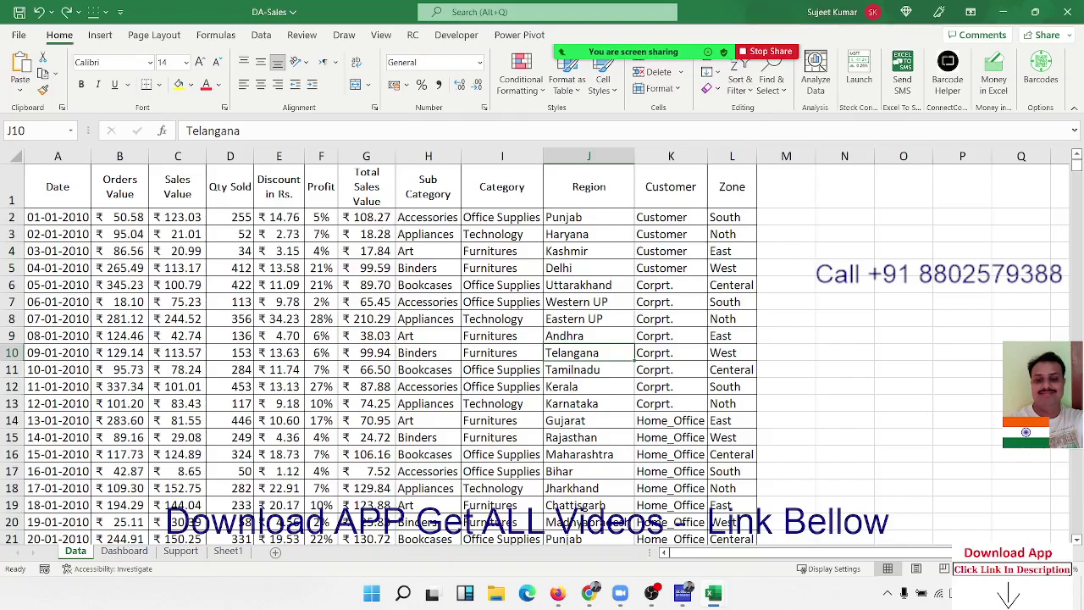
click(311, 366)
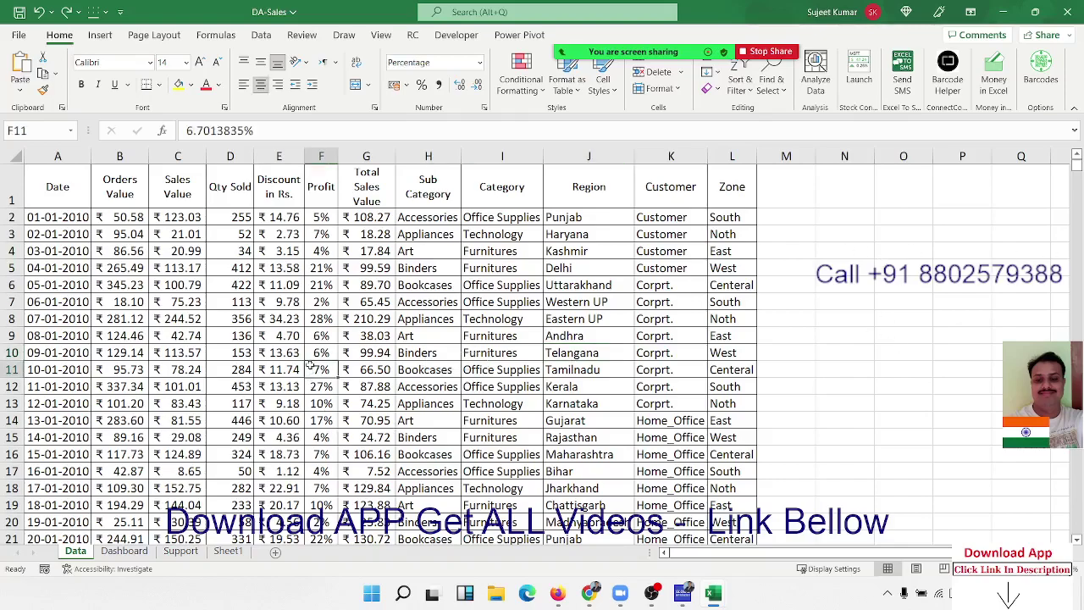
click(324, 271)
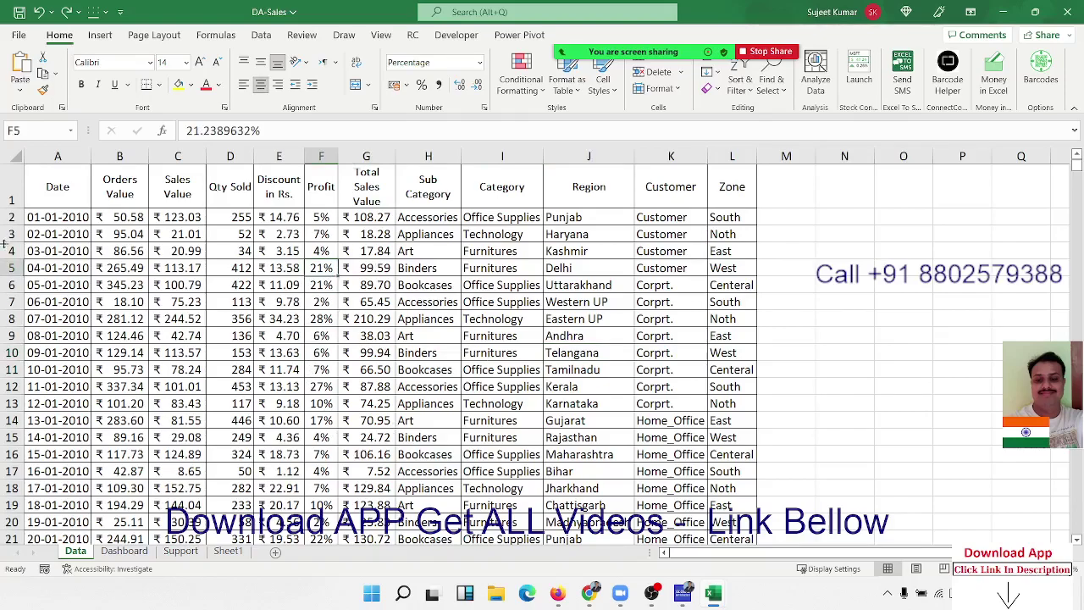
drag(106, 191, 129, 268)
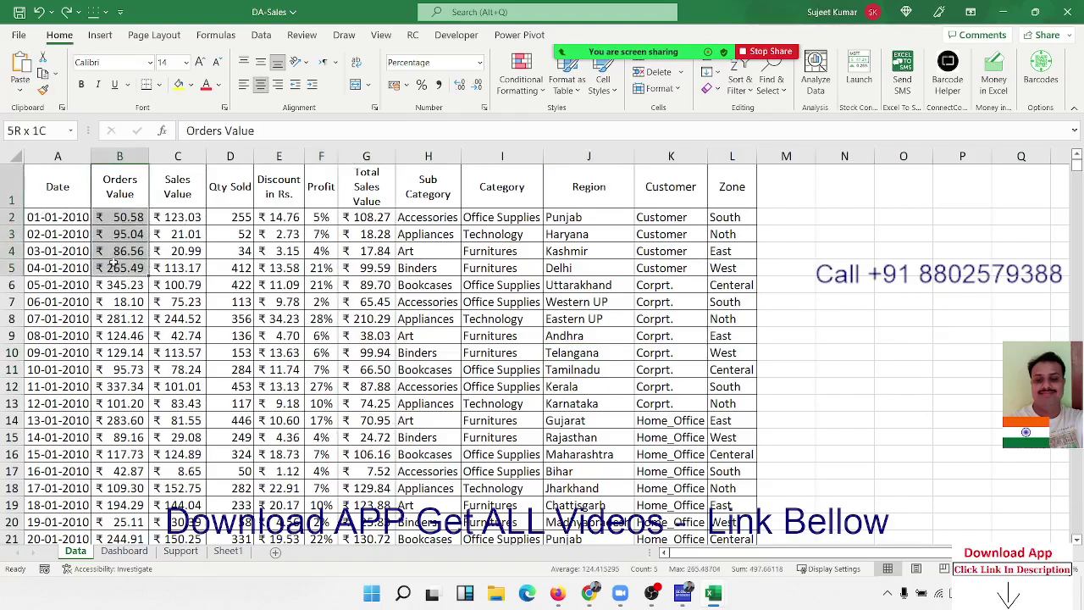
click(242, 285)
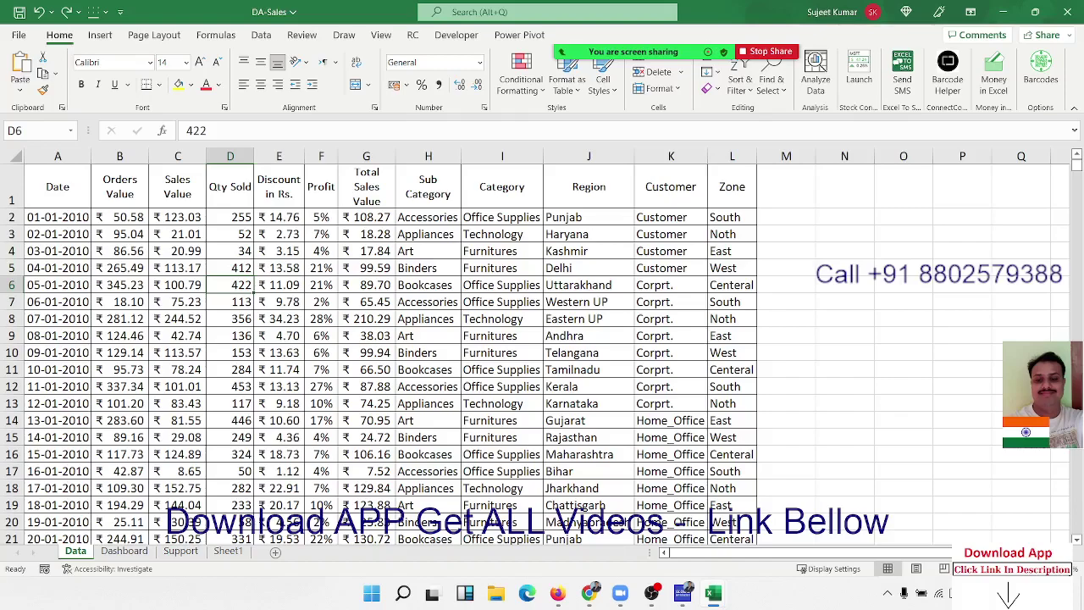
click(136, 218)
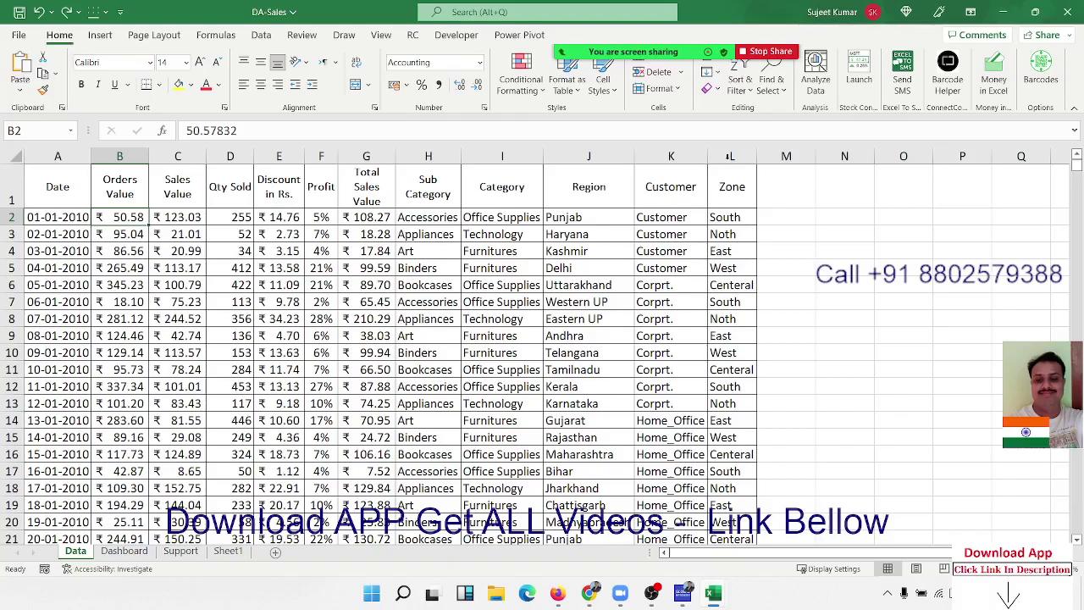
click(102, 192)
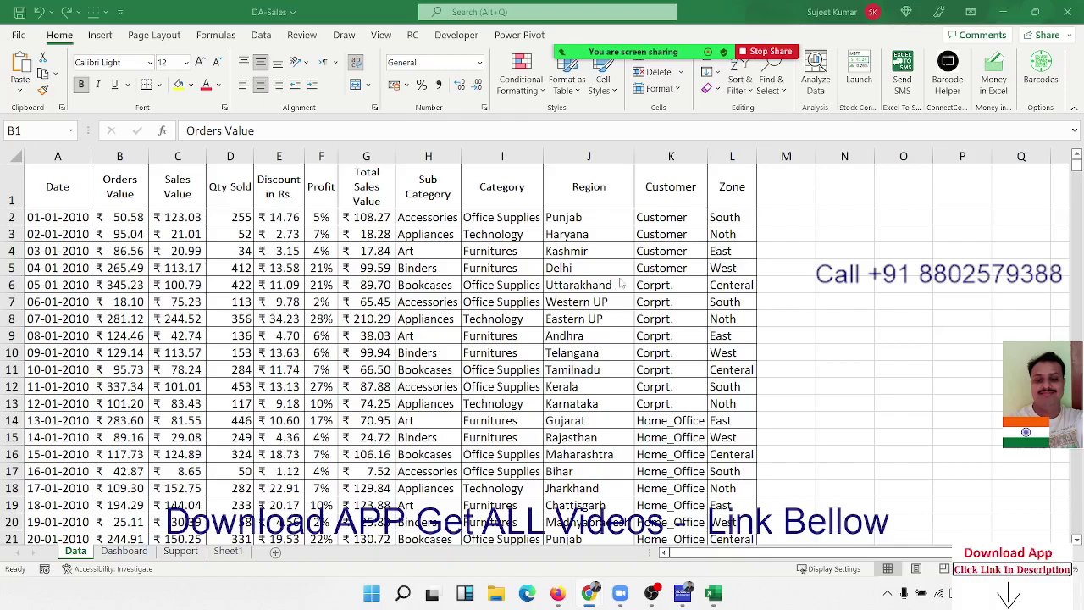
Step: Select empty cells M1:M7 beside the table and scroll down to row 19
drag(799, 184, 787, 304)
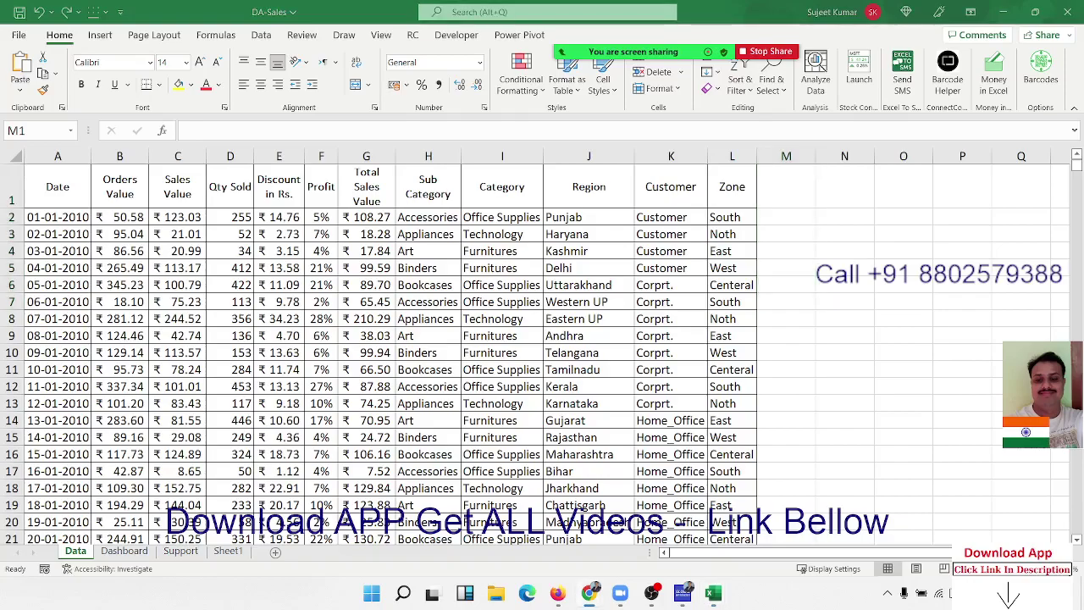
scroll(541, 356, down, 3)
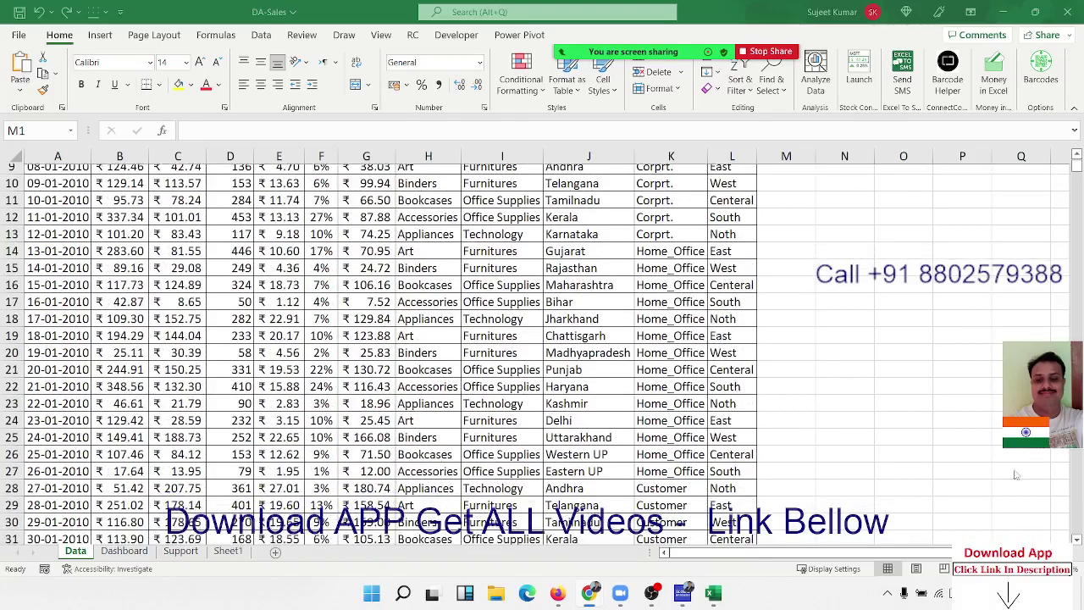
scroll(541, 355, down, 3)
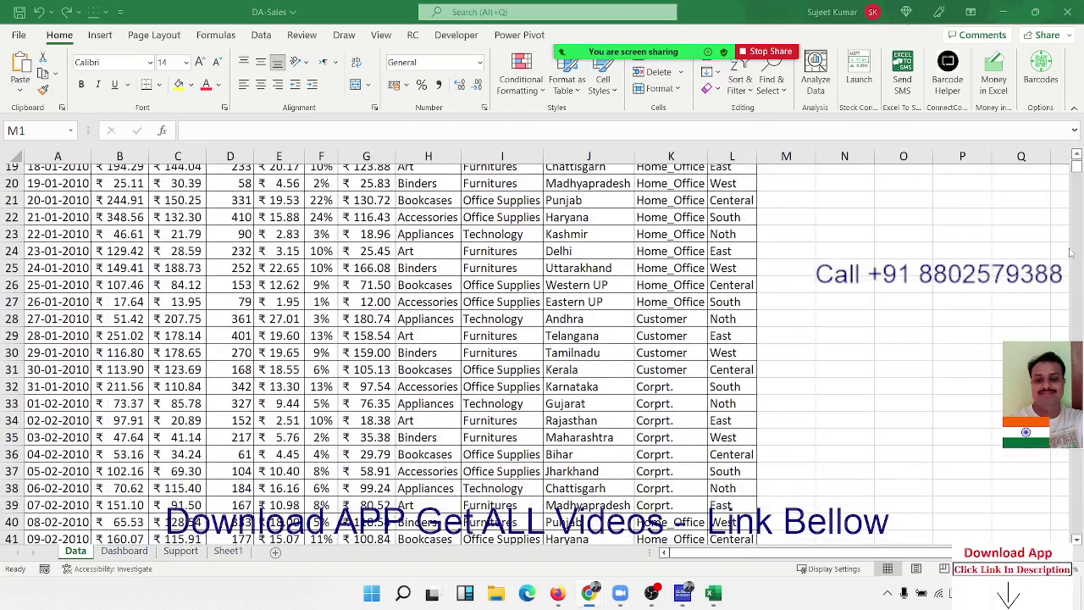
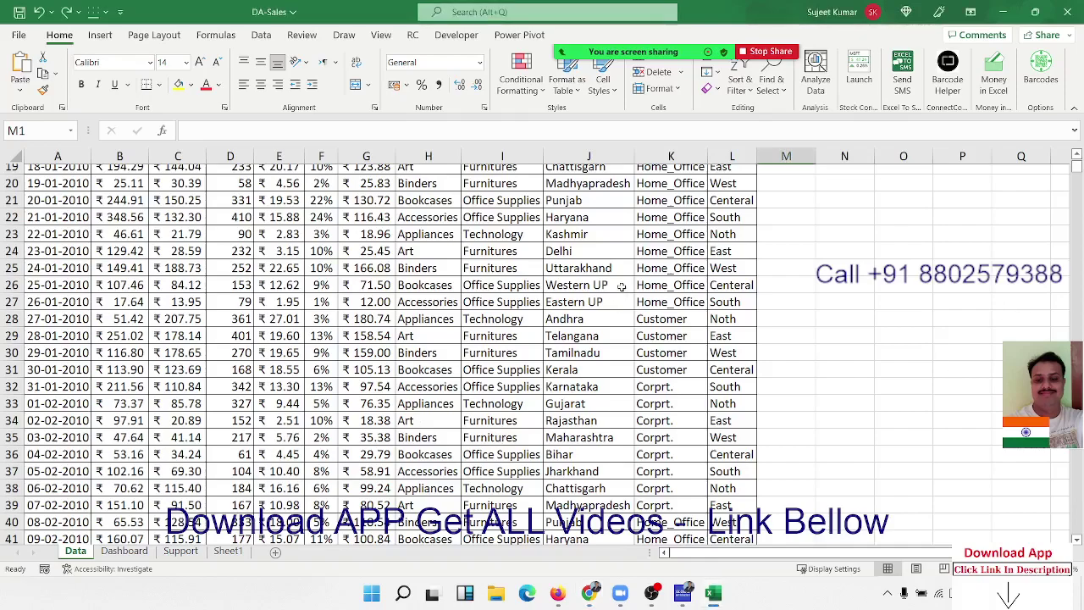
Step: Confirm the Find window's Look in option stays on Formulas, then close it
key(ctrl+f)
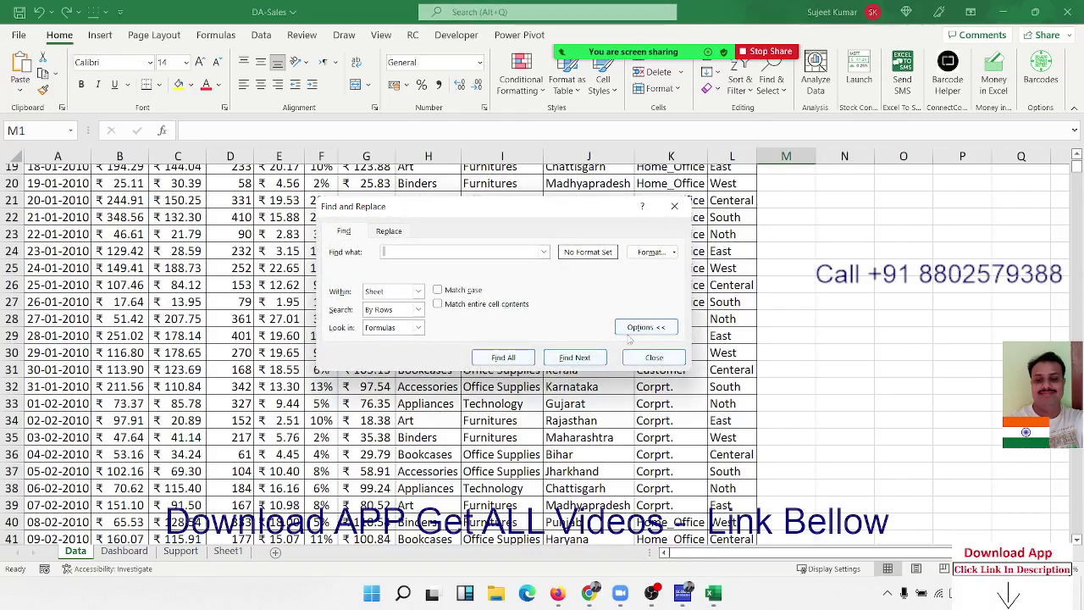
click(389, 331)
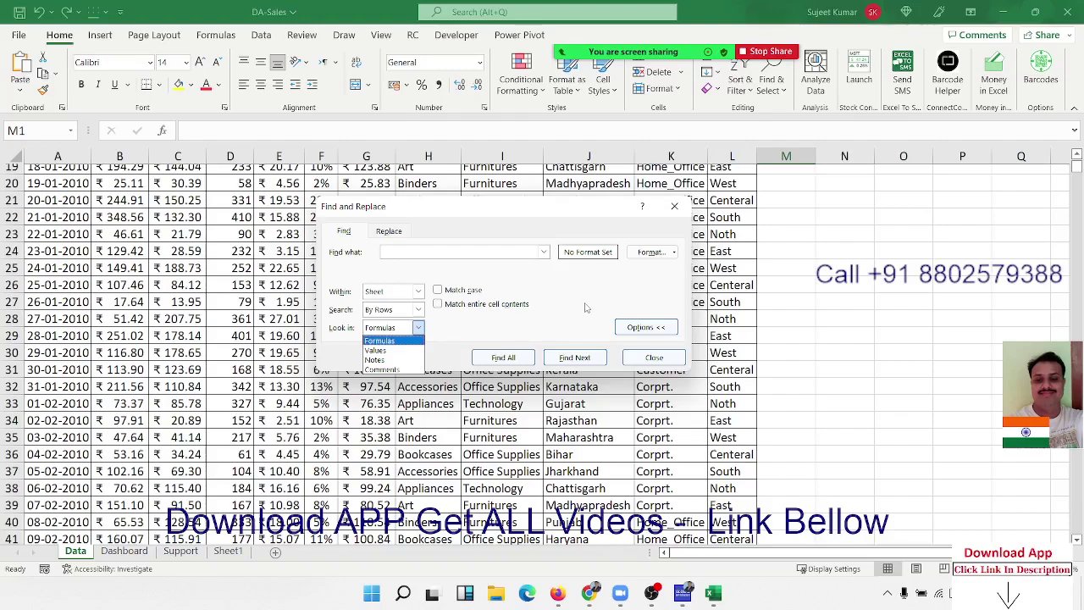
key(Escape)
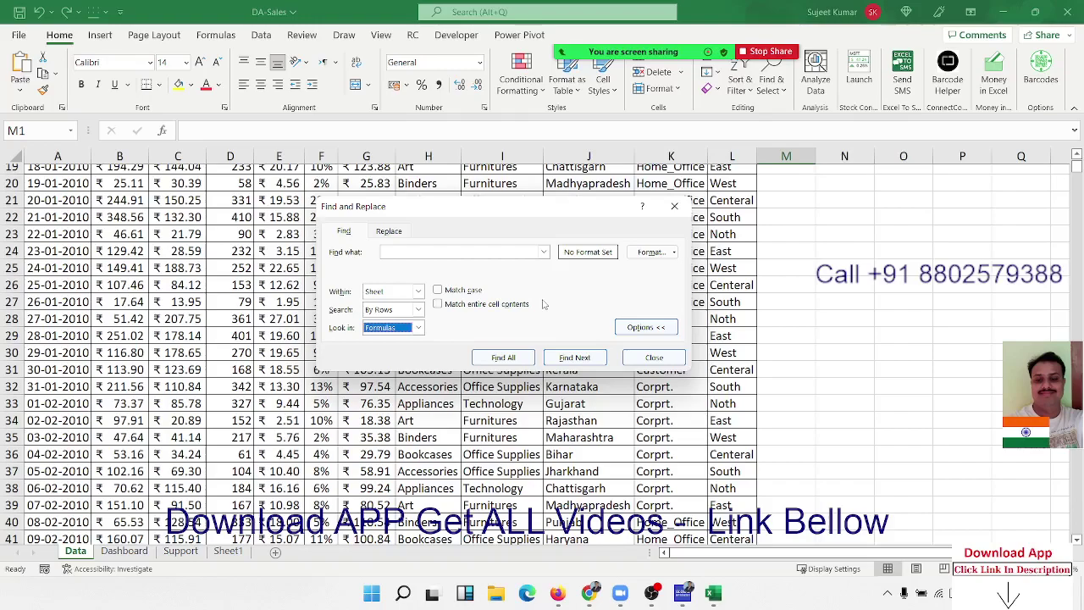
click(674, 206)
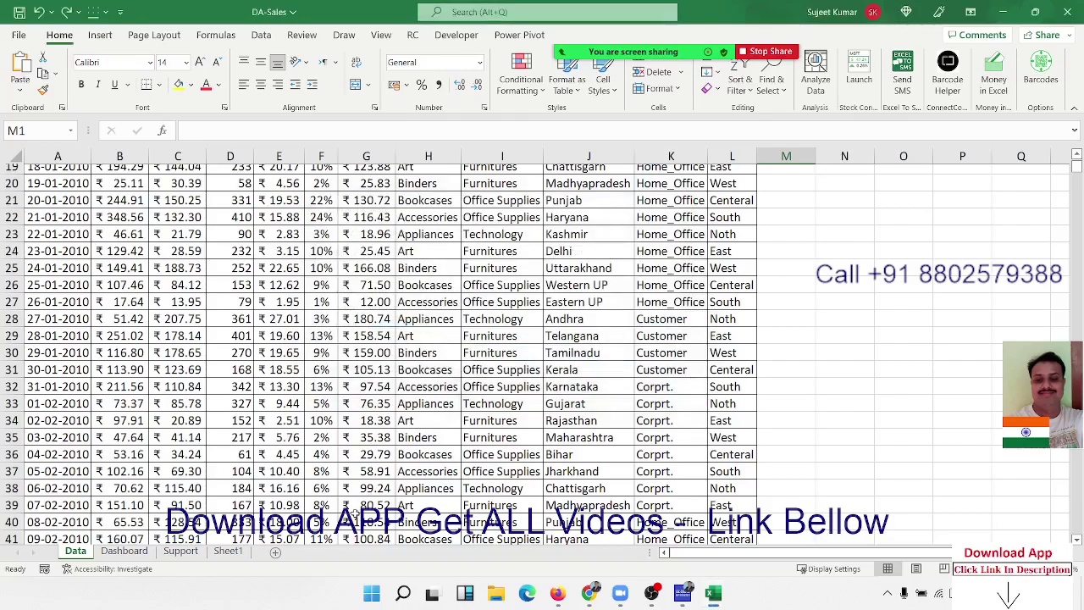
Step: Add Sheet2 with 85 in A1 and =A1+10 in A2, which shows 95
click(276, 553)
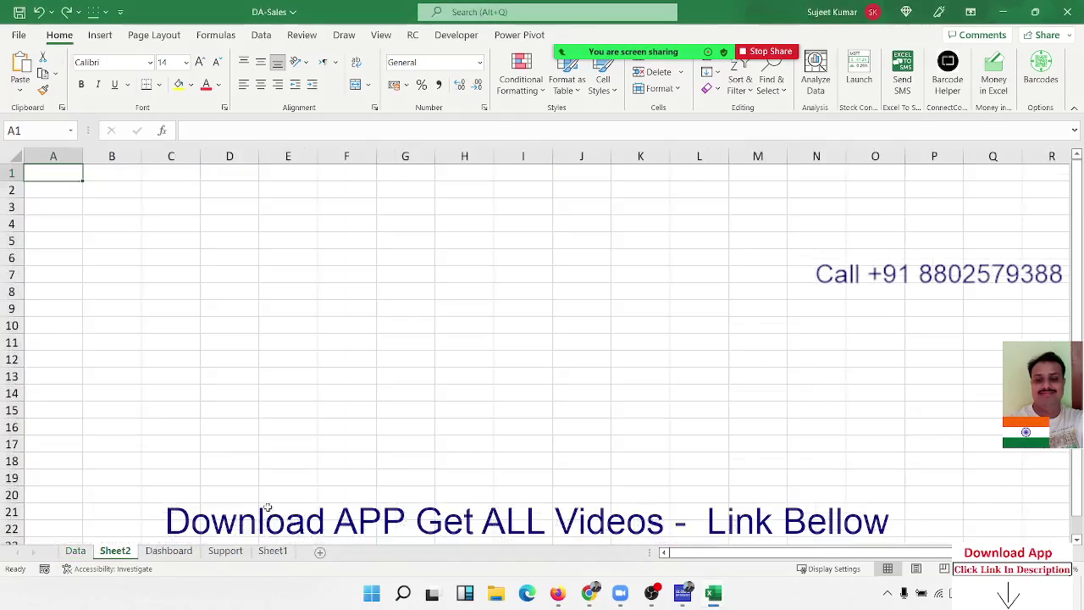
text(8)
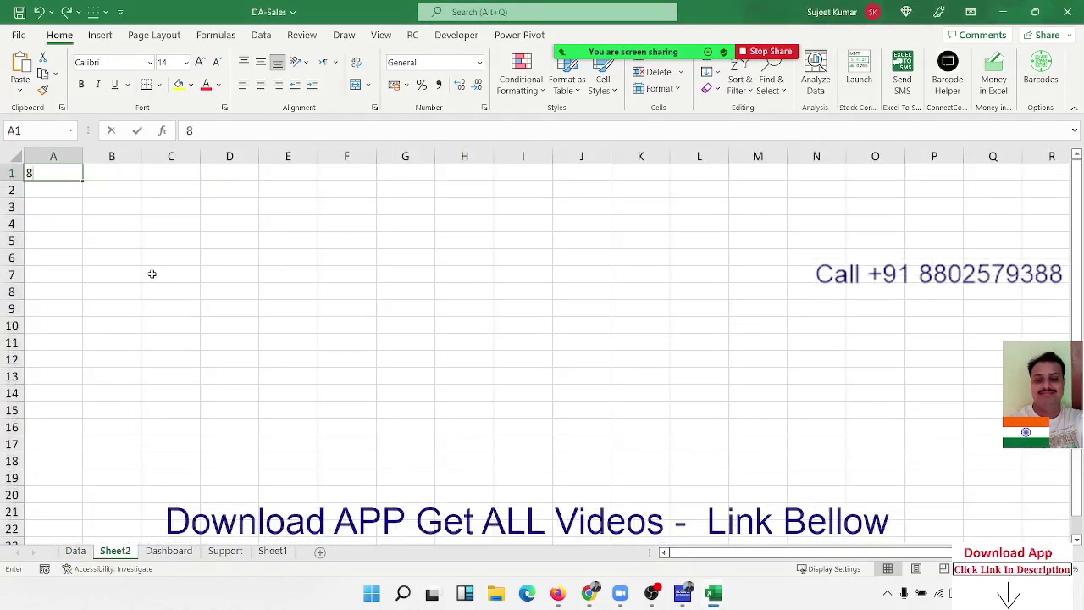
text(5)
key(Return)
text(=)
key(Up)
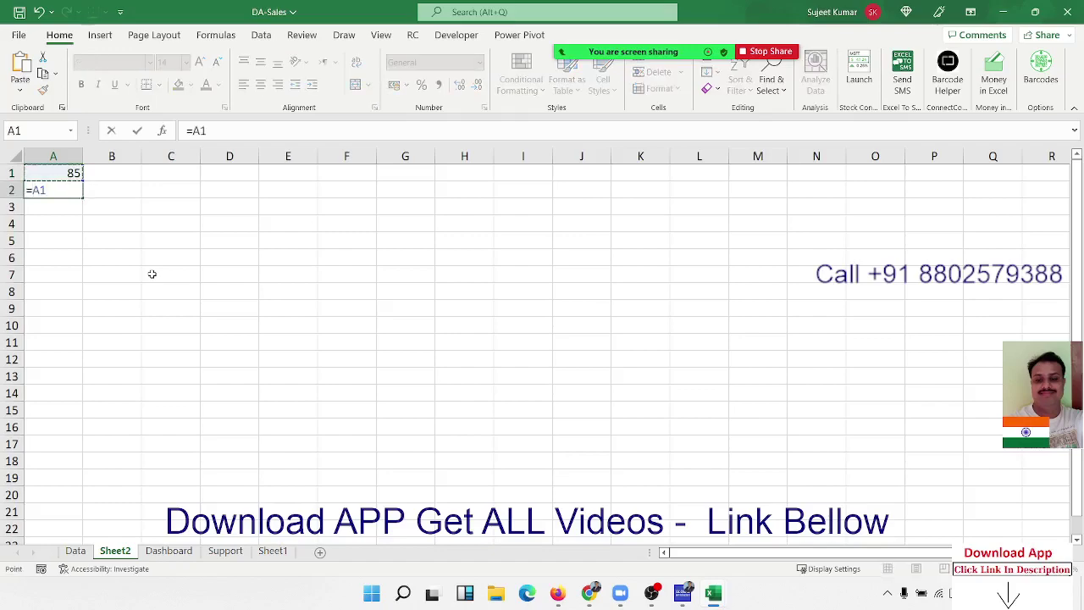
text(+1)
text(0)
key(Return)
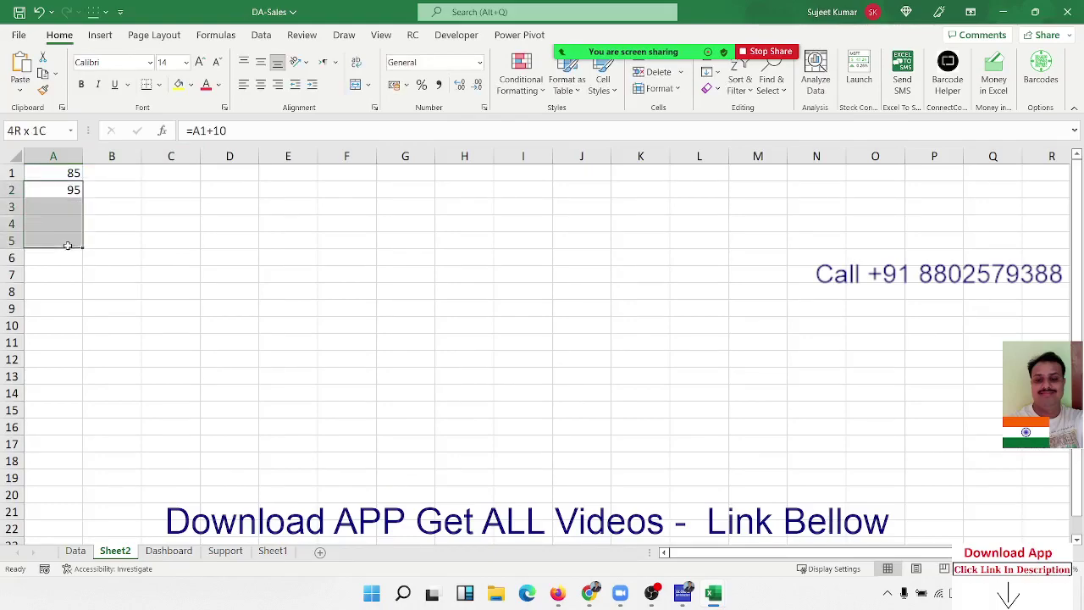
Step: Enter =A1-75 in A3 so it shows 10, then bring up Find from B1
drag(63, 190, 75, 193)
click(75, 211)
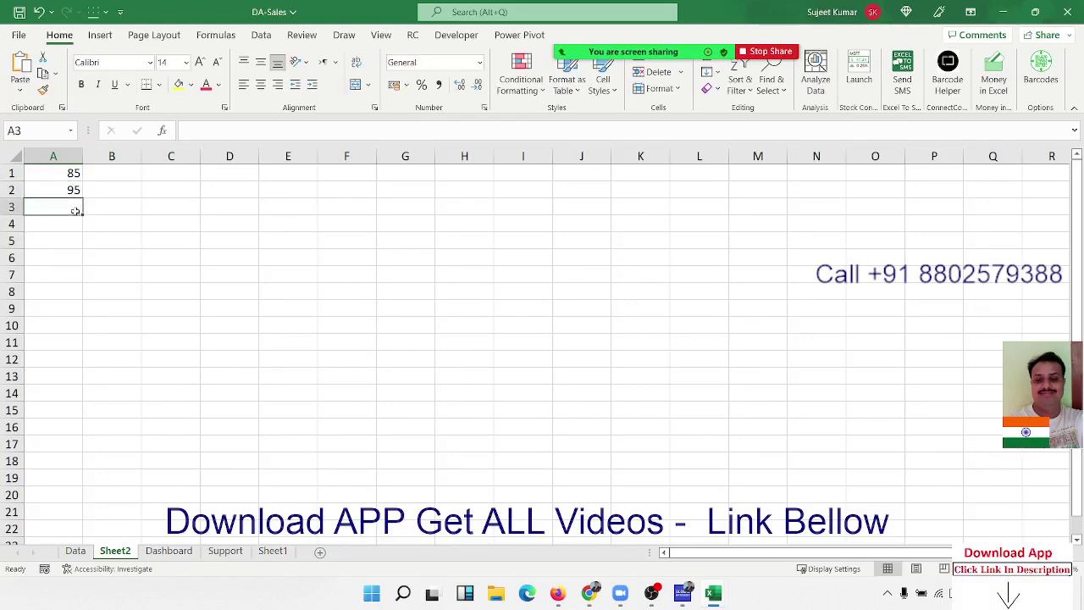
text(=)
key(Up)
key(Up)
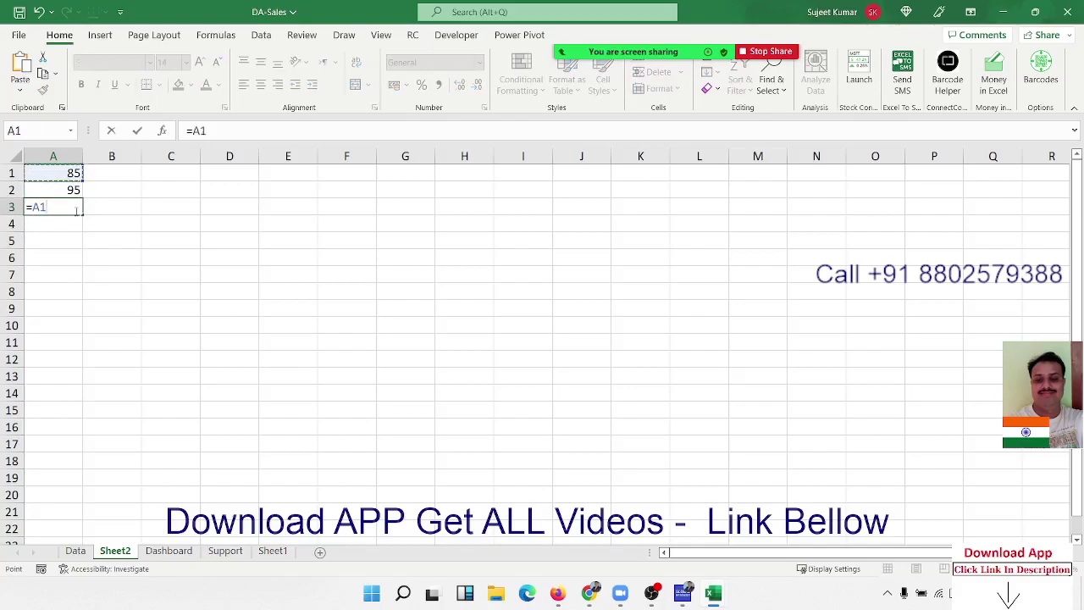
text(-75)
key(Return)
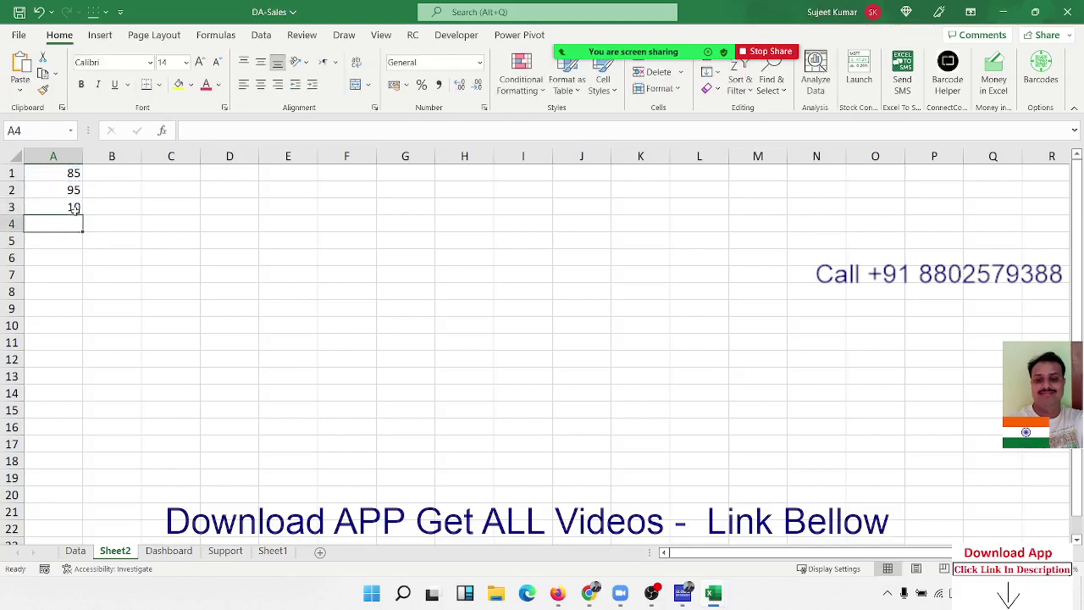
click(110, 172)
key(ctrl+f)
text(10)
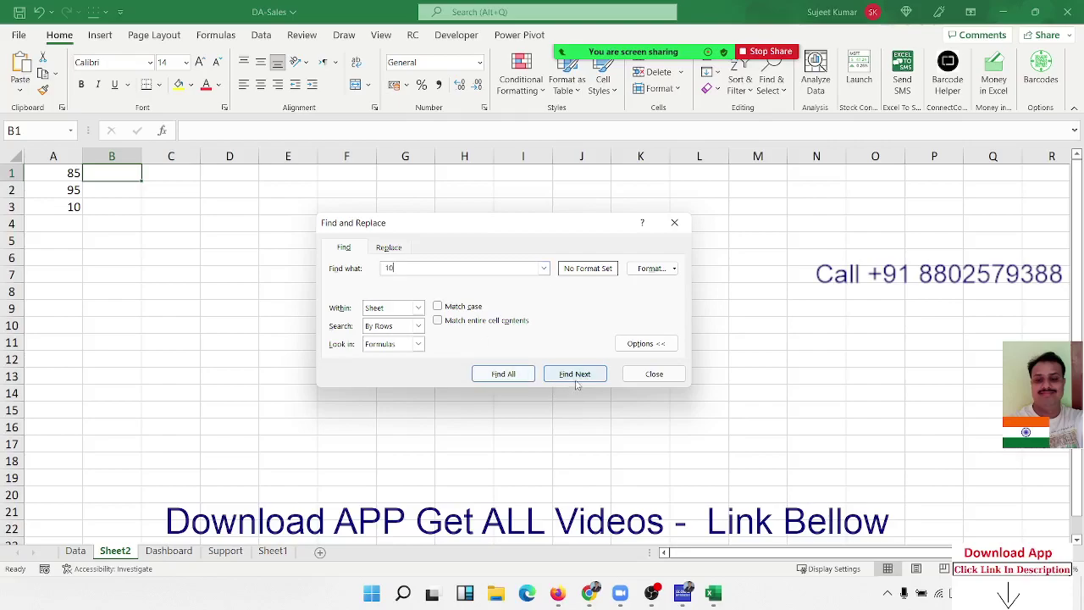
Step: Search Sheet2, then column A alone, for 10 by formulas; neither finds a match
click(513, 376)
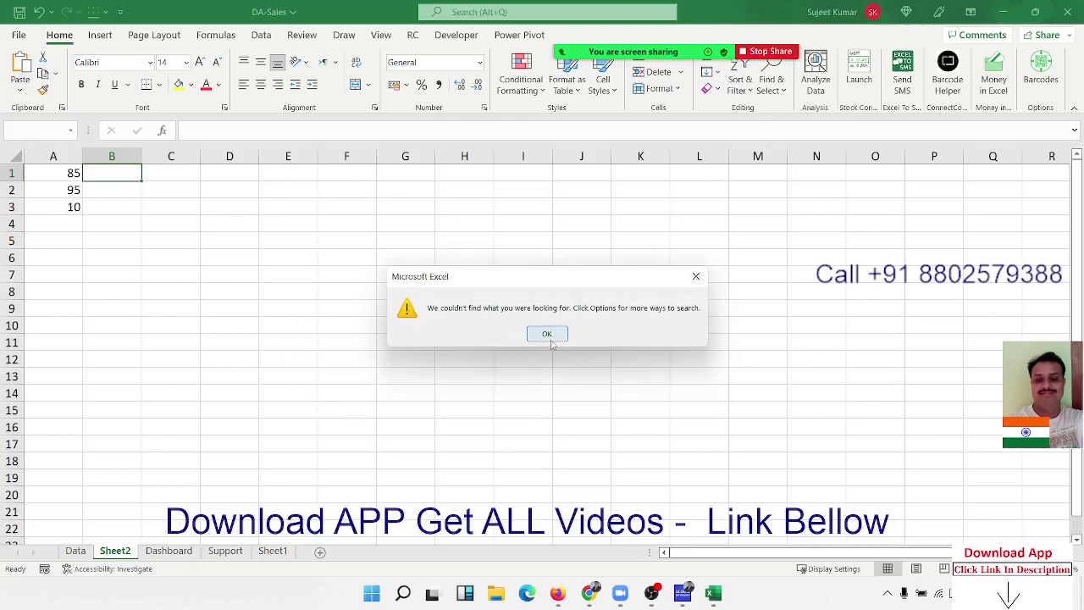
click(550, 339)
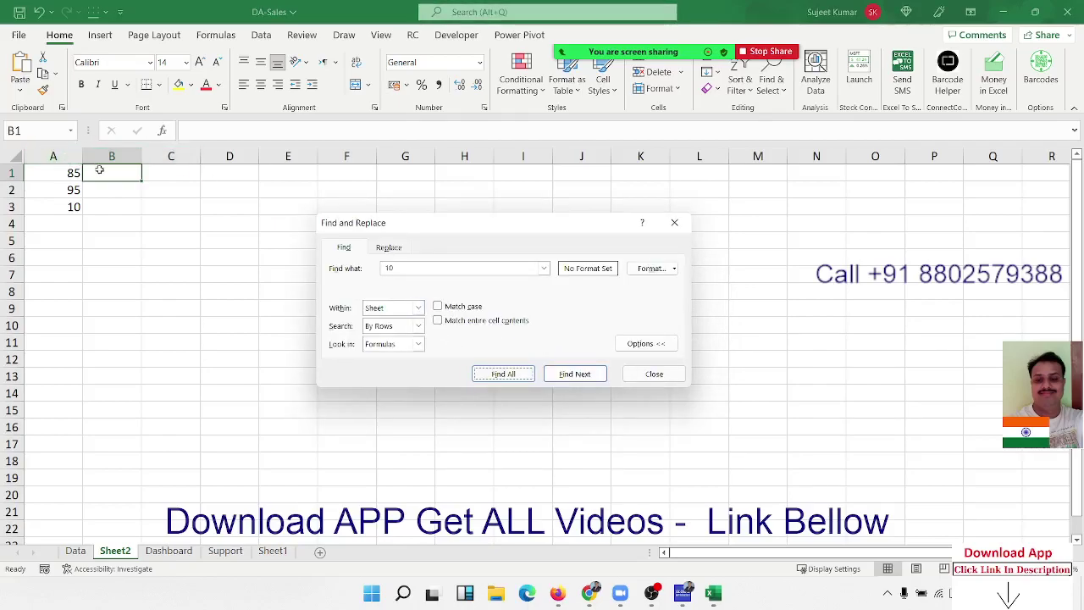
click(53, 156)
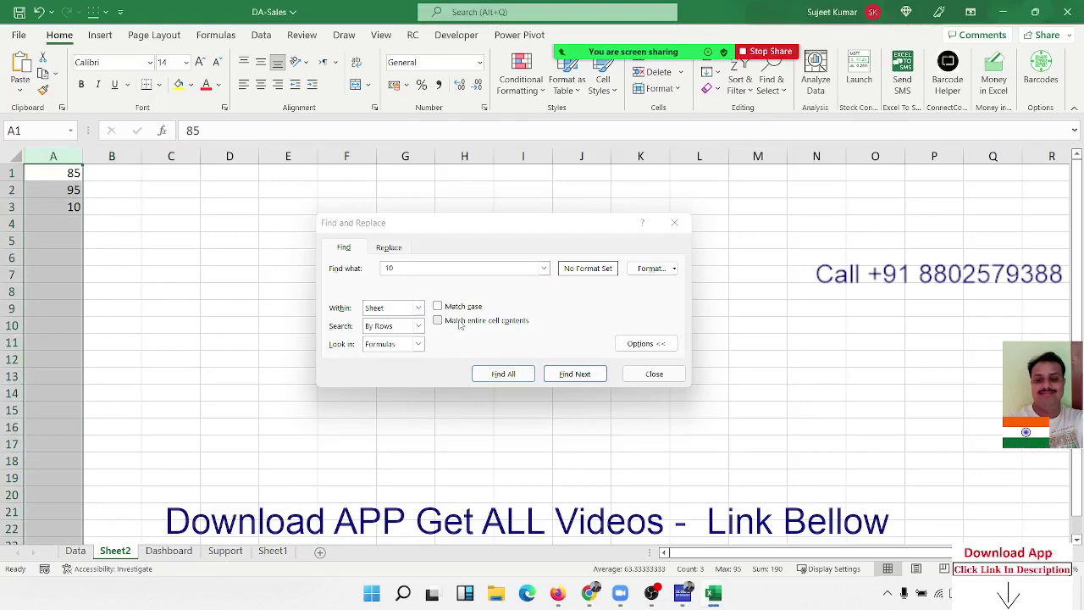
click(561, 377)
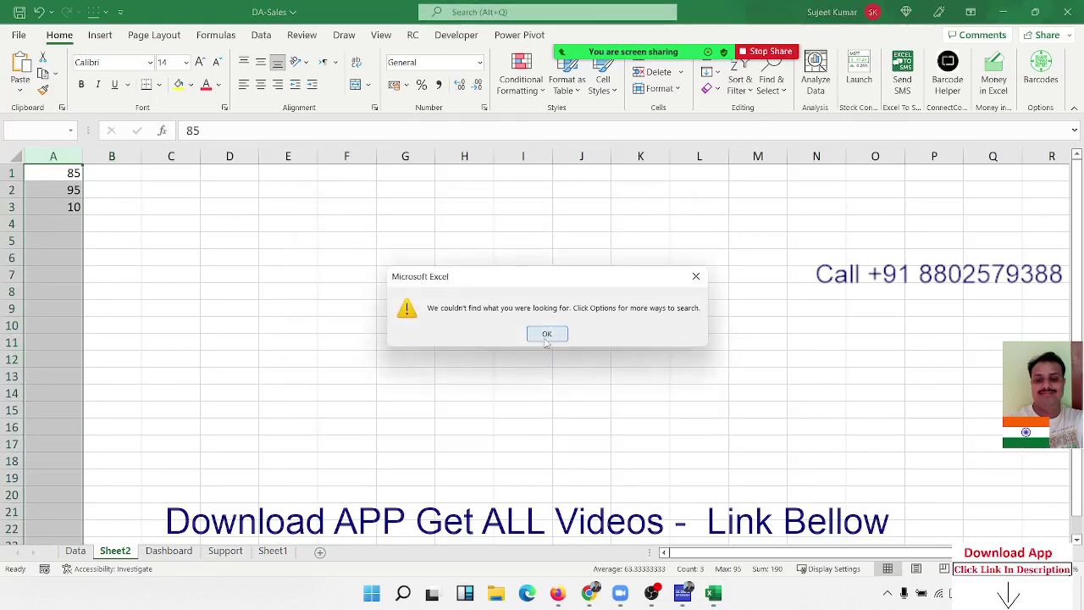
click(547, 336)
text(10)
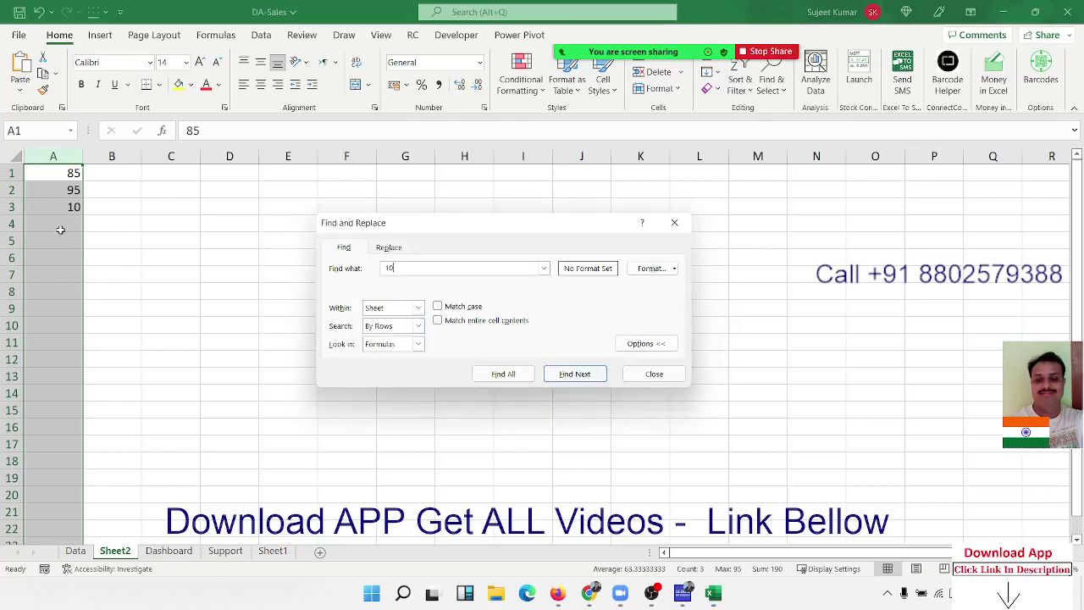
Step: Toggle the search options and Replace tab, then Find All for 10, still with no match
click(56, 174)
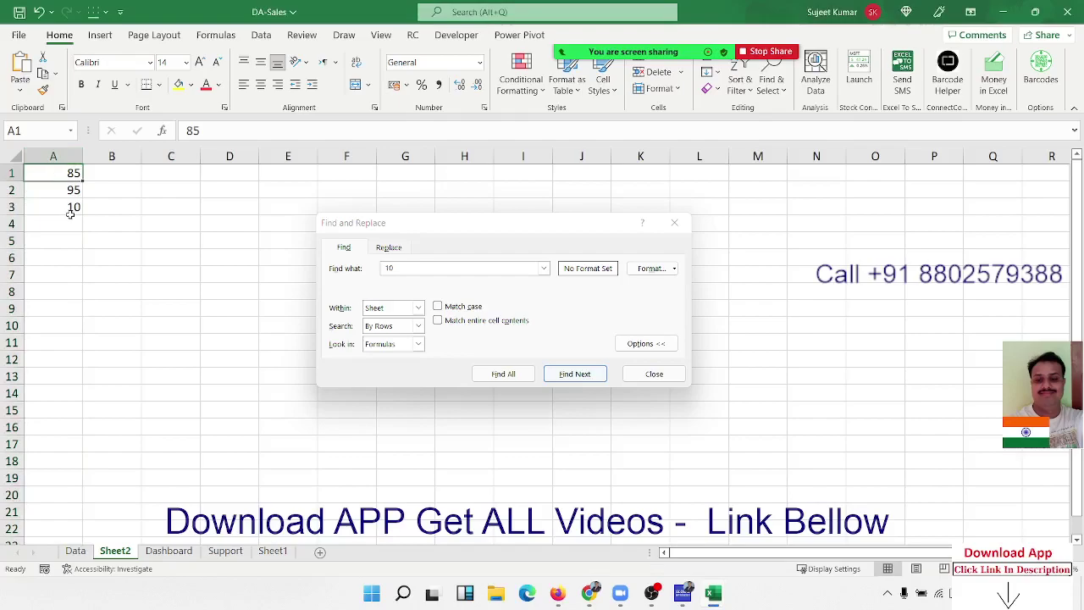
click(665, 345)
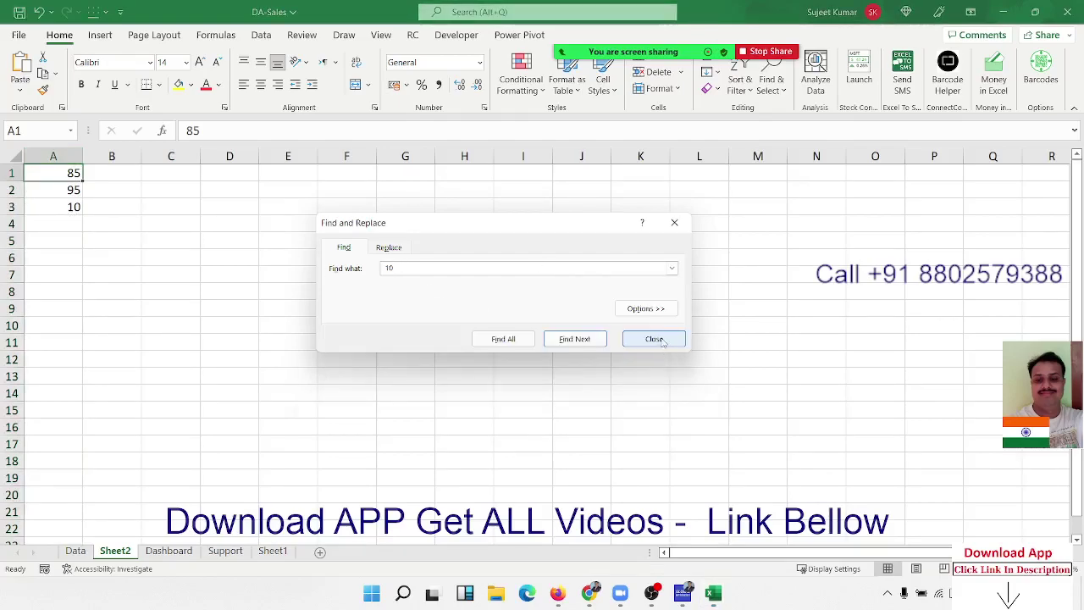
click(645, 308)
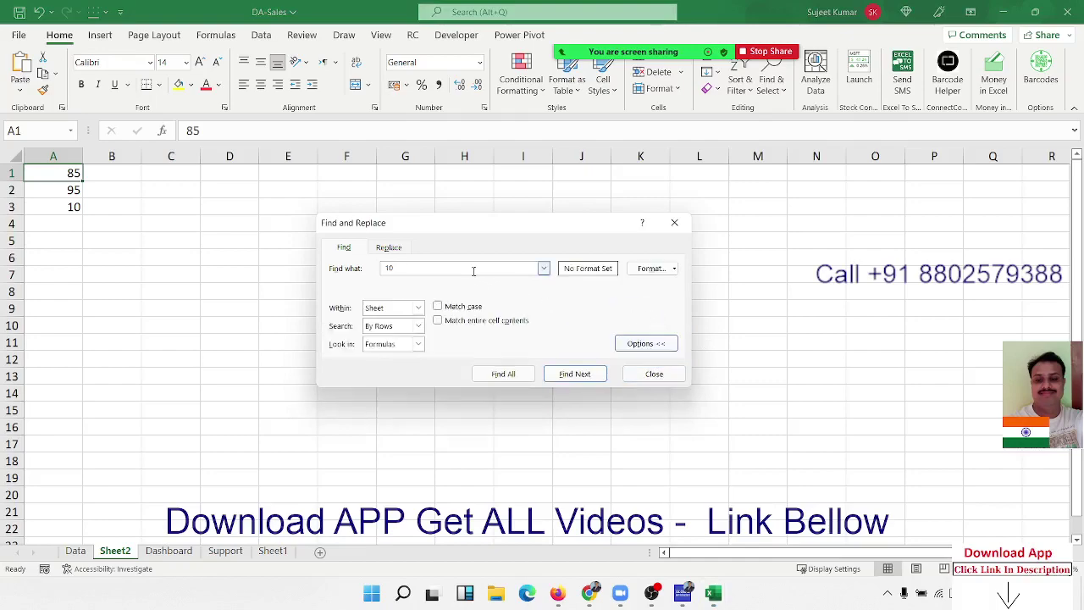
click(387, 247)
click(356, 248)
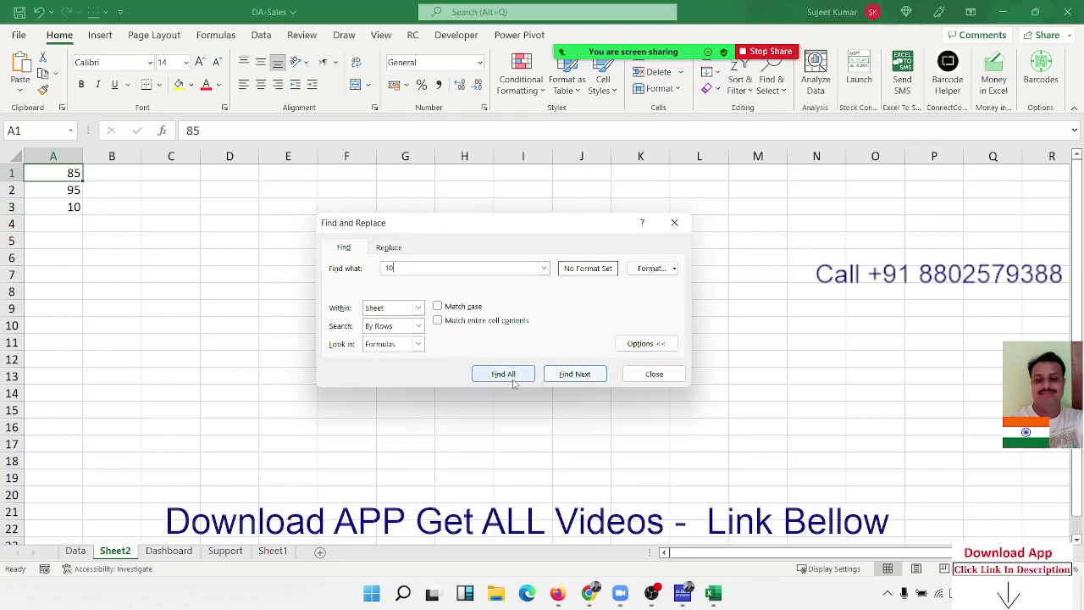
click(565, 377)
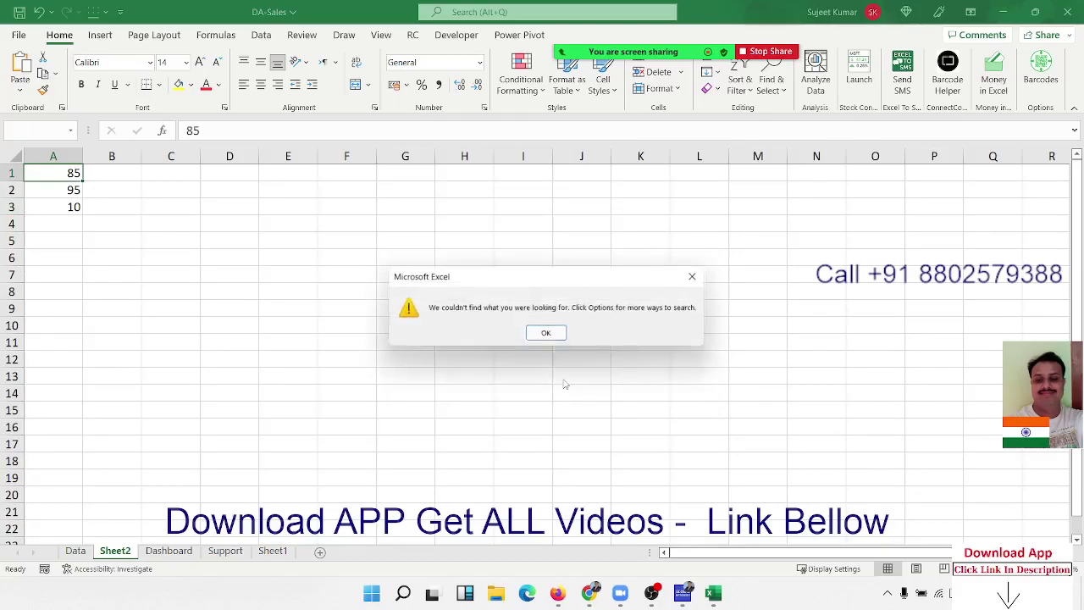
click(551, 336)
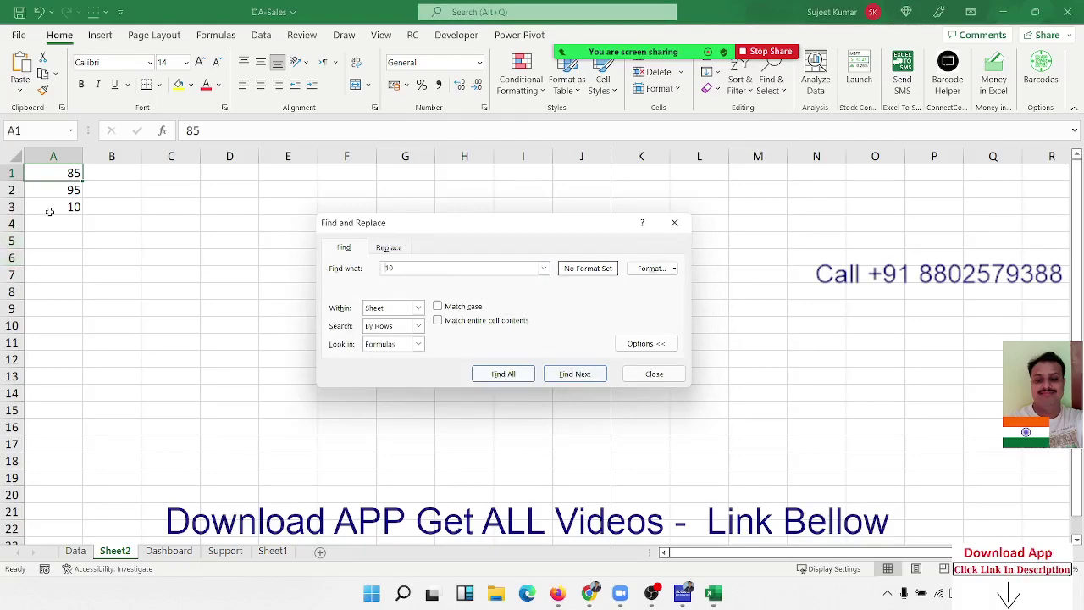
Step: Search for 10 with Look in set to Values; nothing is found
click(389, 345)
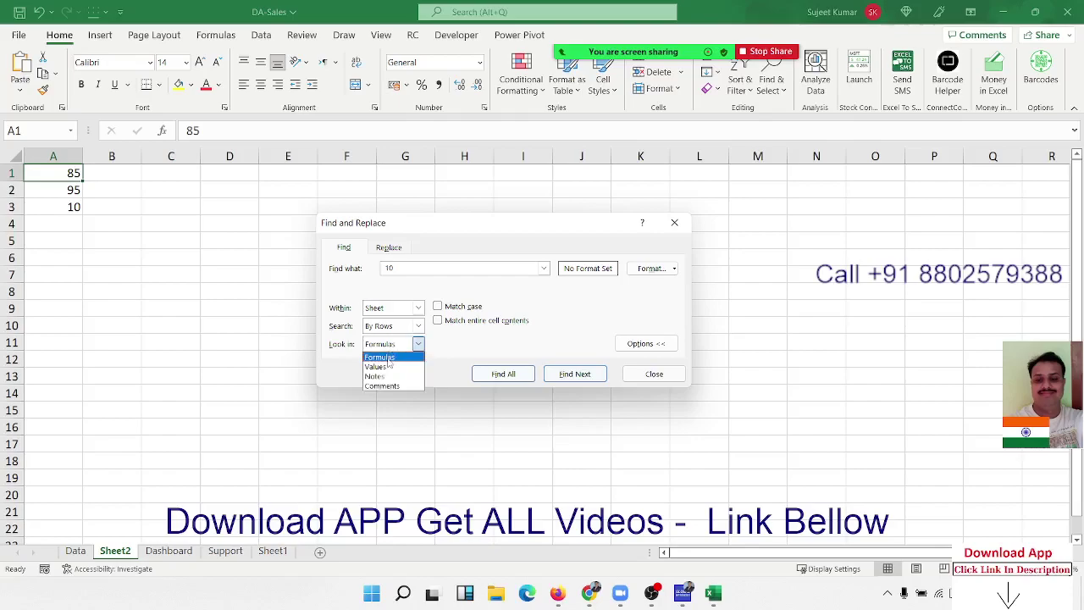
click(387, 368)
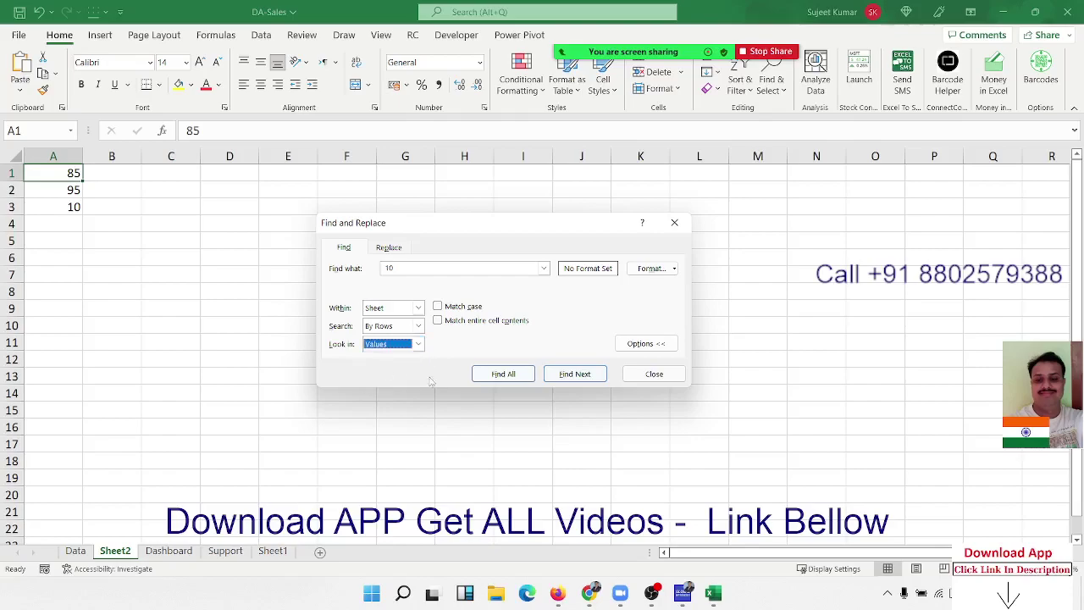
click(556, 379)
click(552, 335)
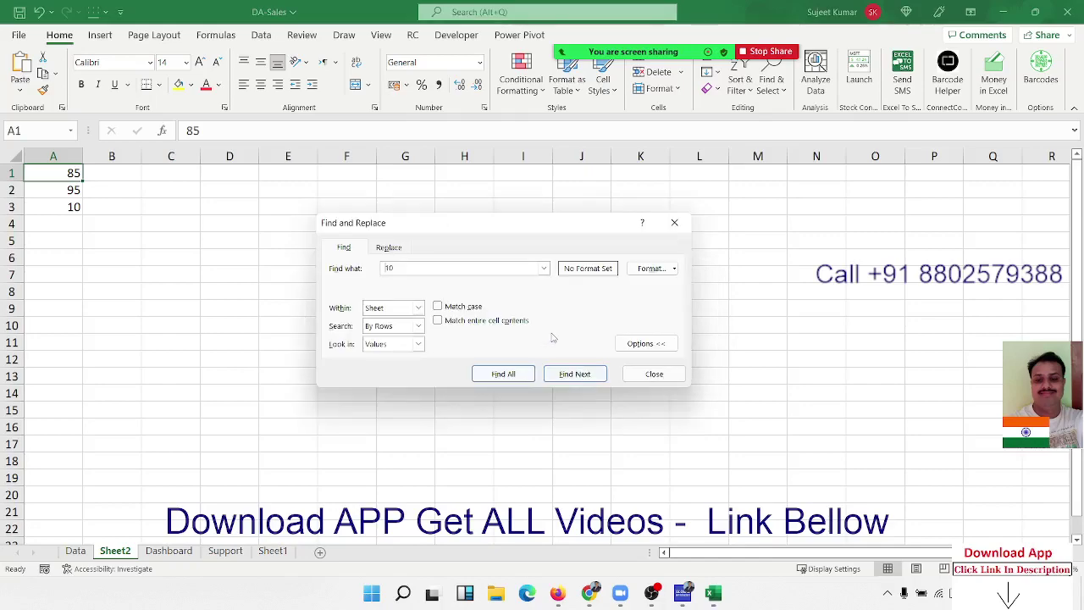
Step: Switch the search order to By Columns and search for 10 again, with no match
click(418, 343)
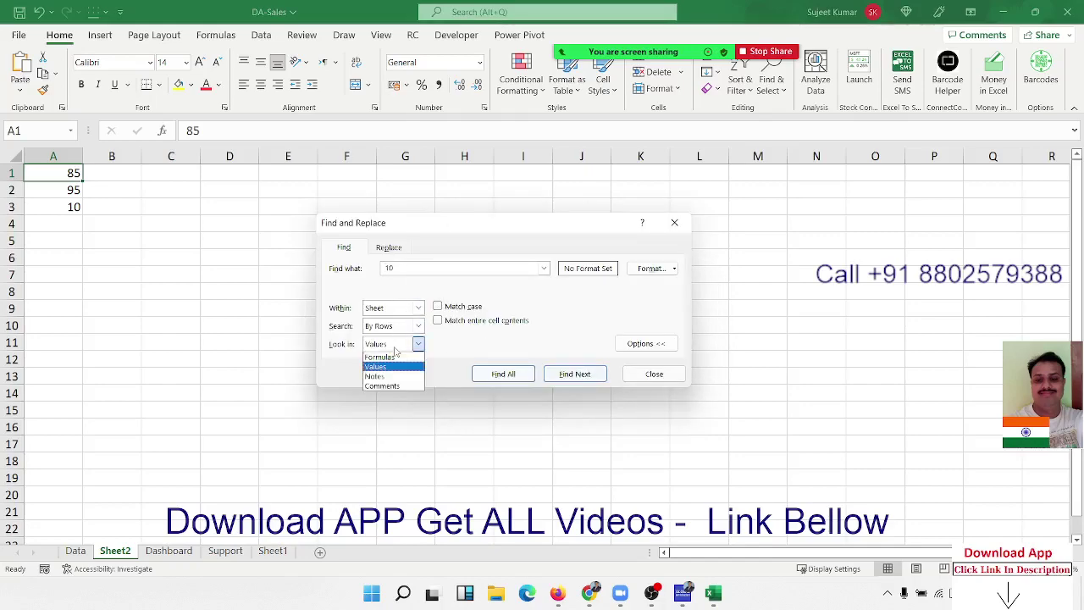
click(389, 328)
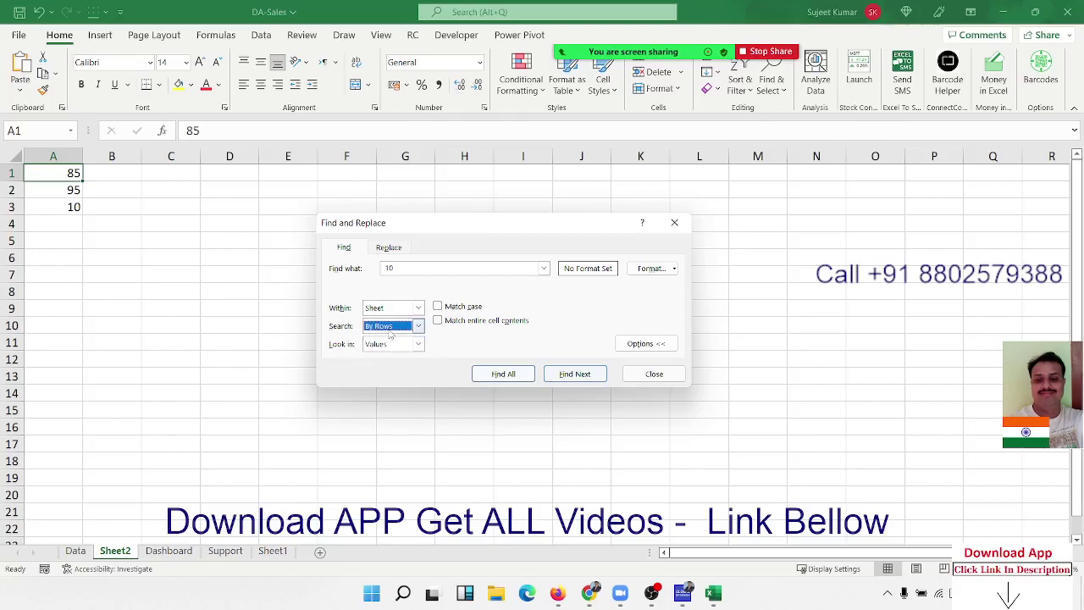
click(390, 334)
click(392, 349)
click(569, 377)
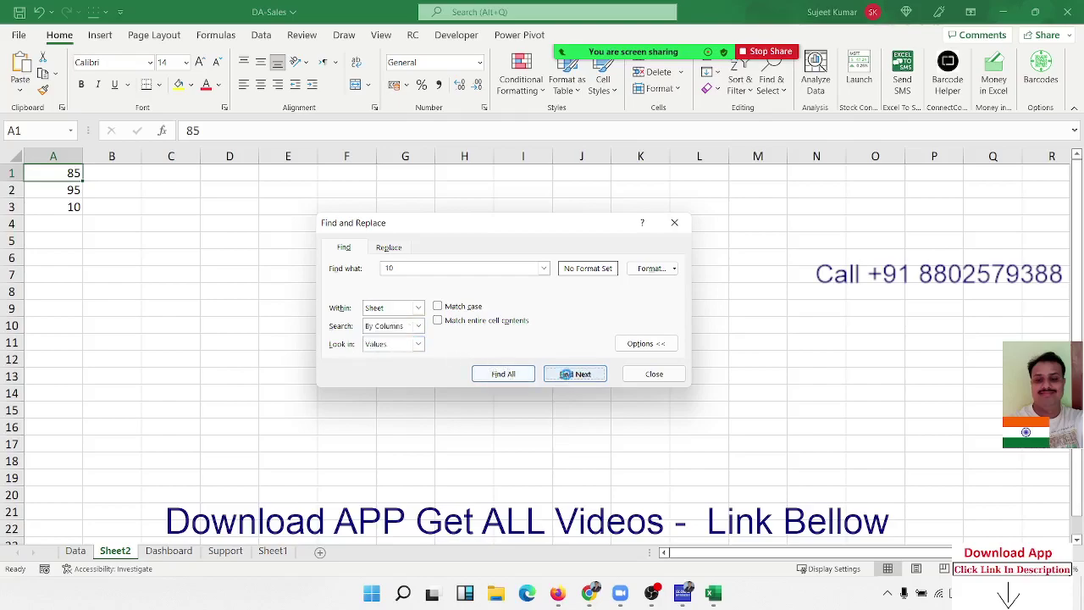
click(546, 330)
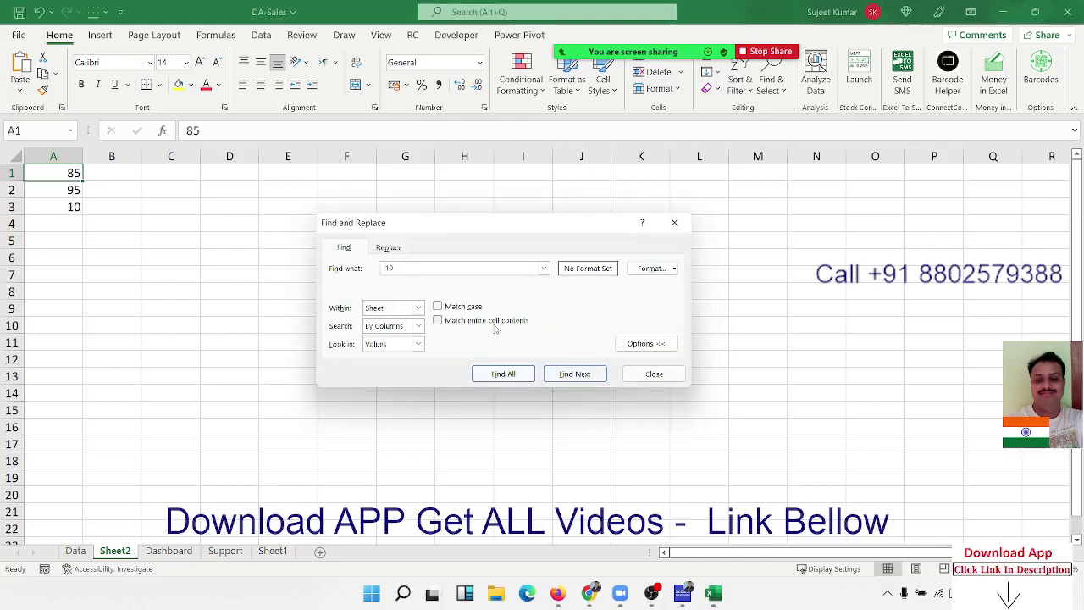
Step: Restore By Rows, Within Sheet and Look in Formulas; searching for 10 still fails
click(395, 327)
click(391, 338)
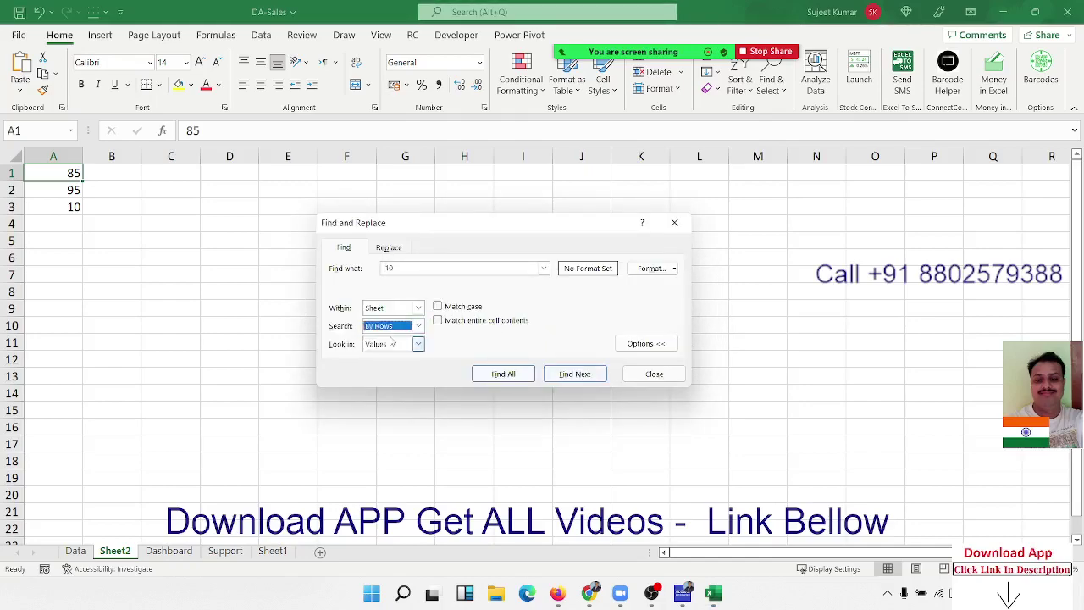
click(387, 310)
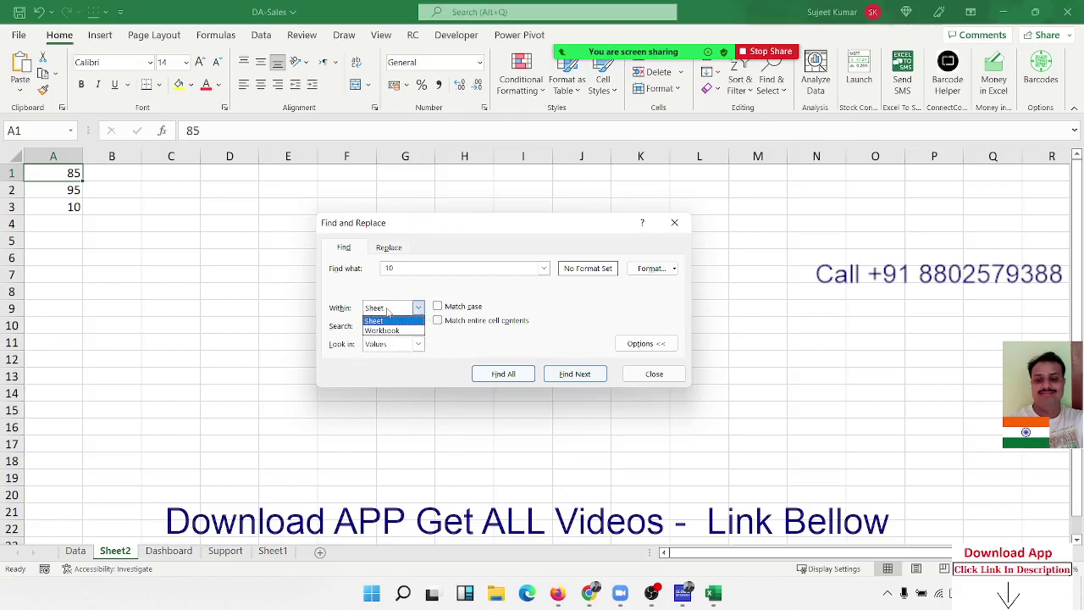
click(386, 318)
click(384, 346)
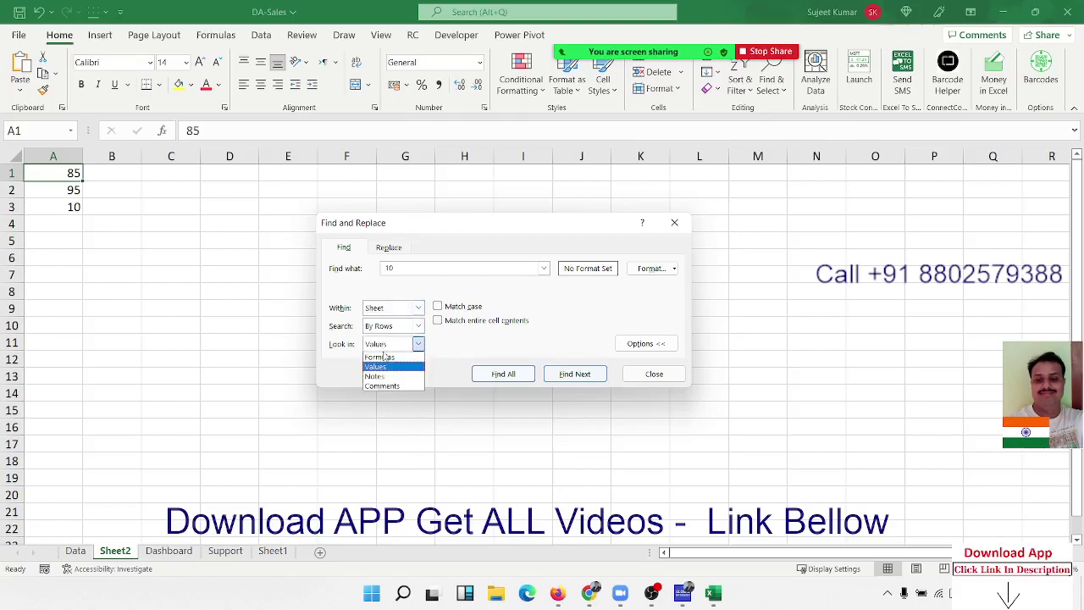
click(383, 356)
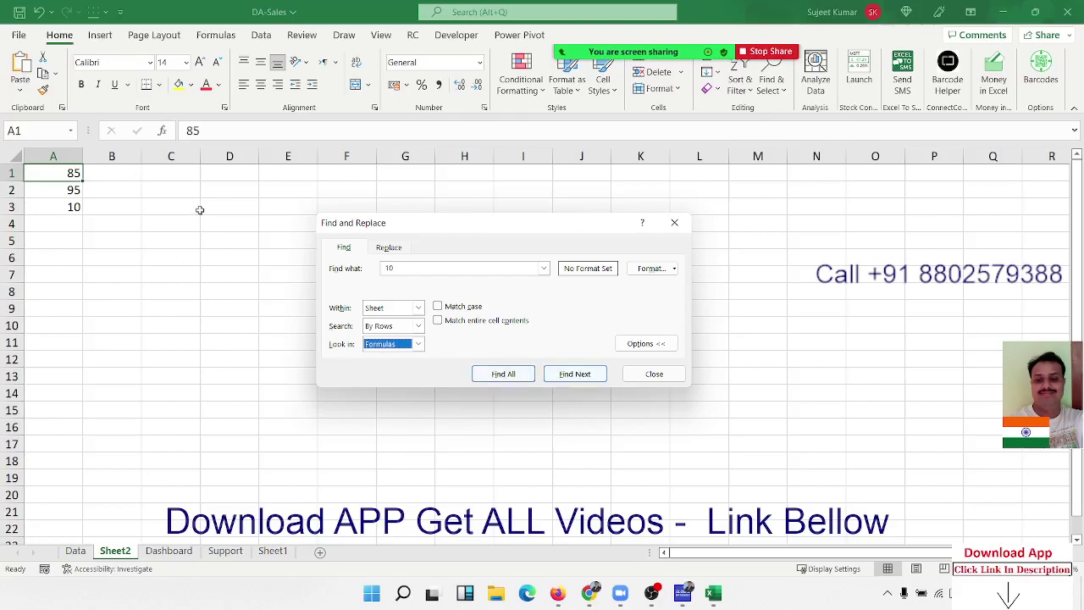
click(572, 375)
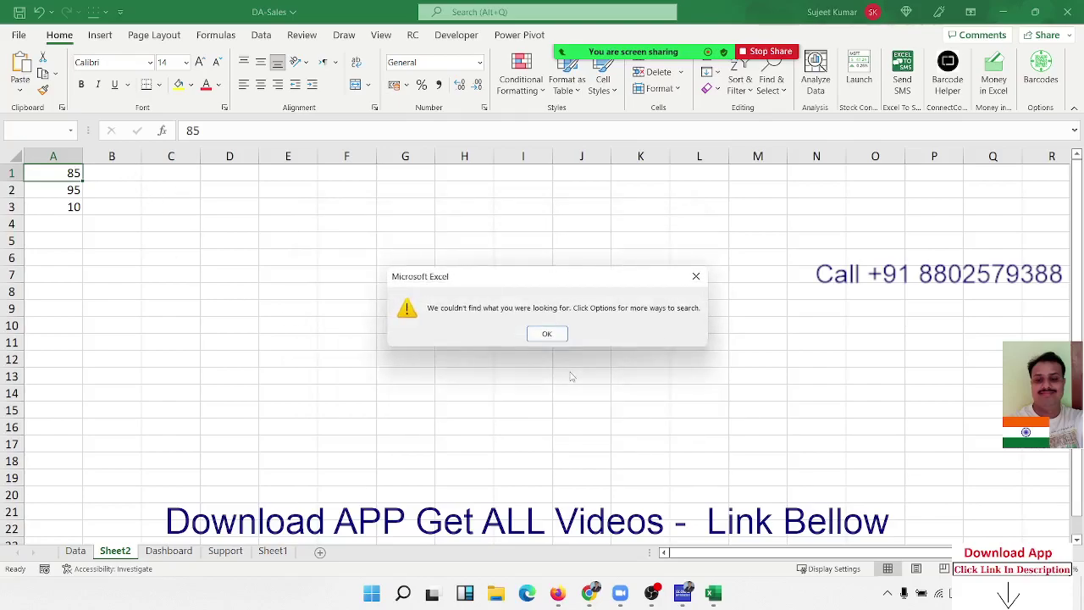
click(547, 333)
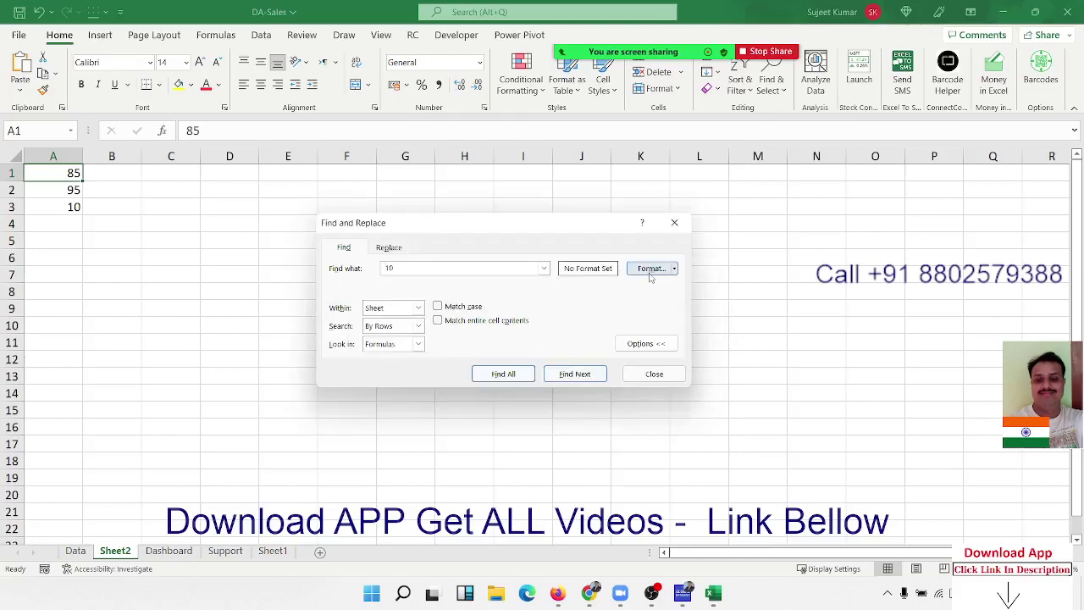
Step: Try Replace All for 10, which finds nothing to replace, and close the dialog
click(405, 248)
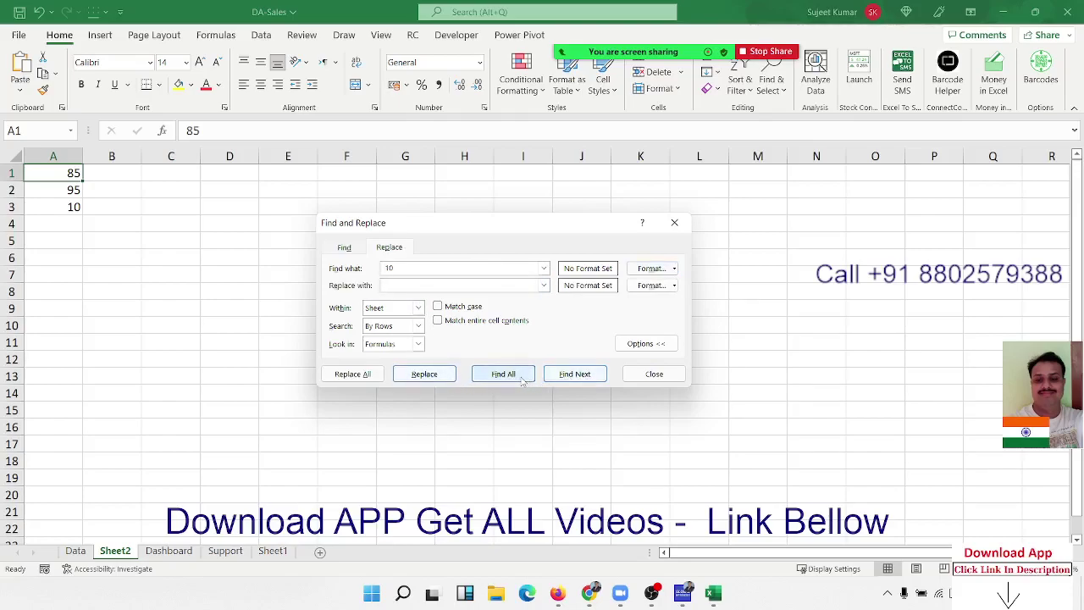
click(376, 377)
click(545, 341)
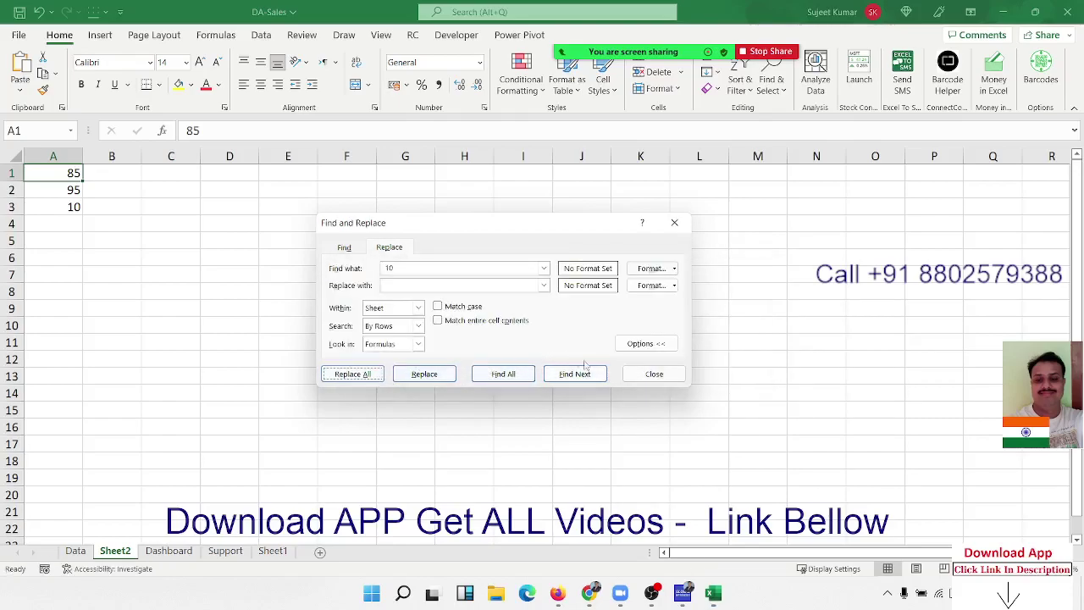
click(651, 375)
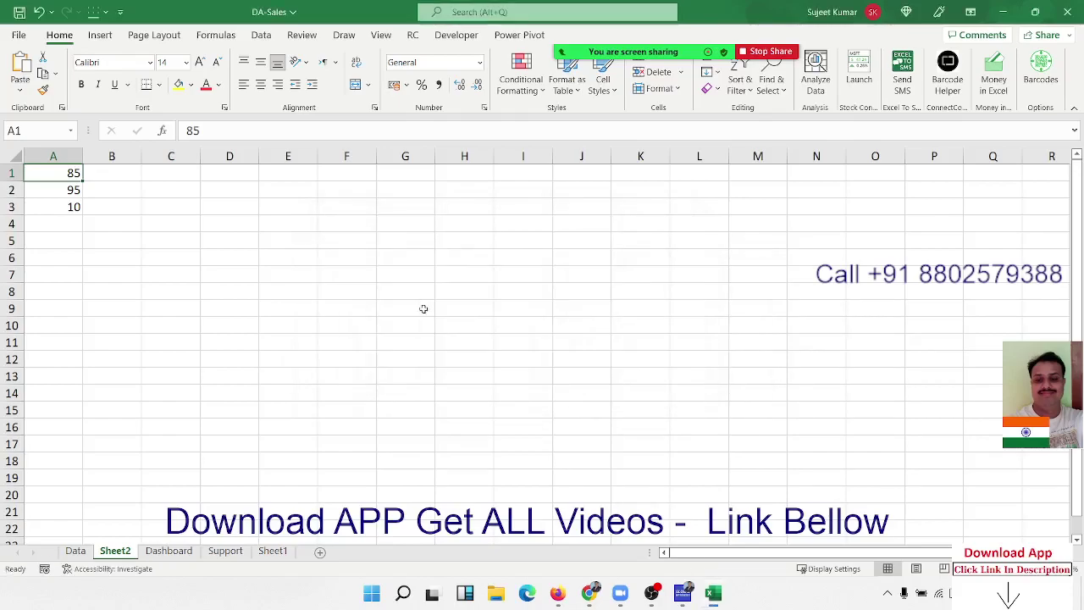
Step: Copy A1:A3 and paste it back over itself as plain values
click(38, 207)
drag(72, 207, 78, 174)
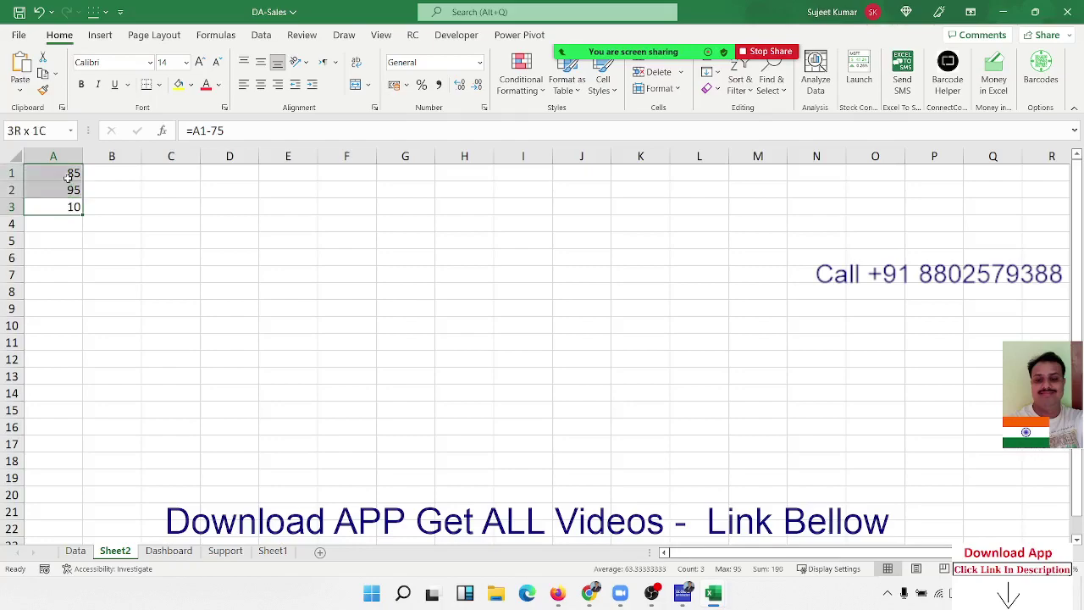
key(ctrl+c)
click(20, 90)
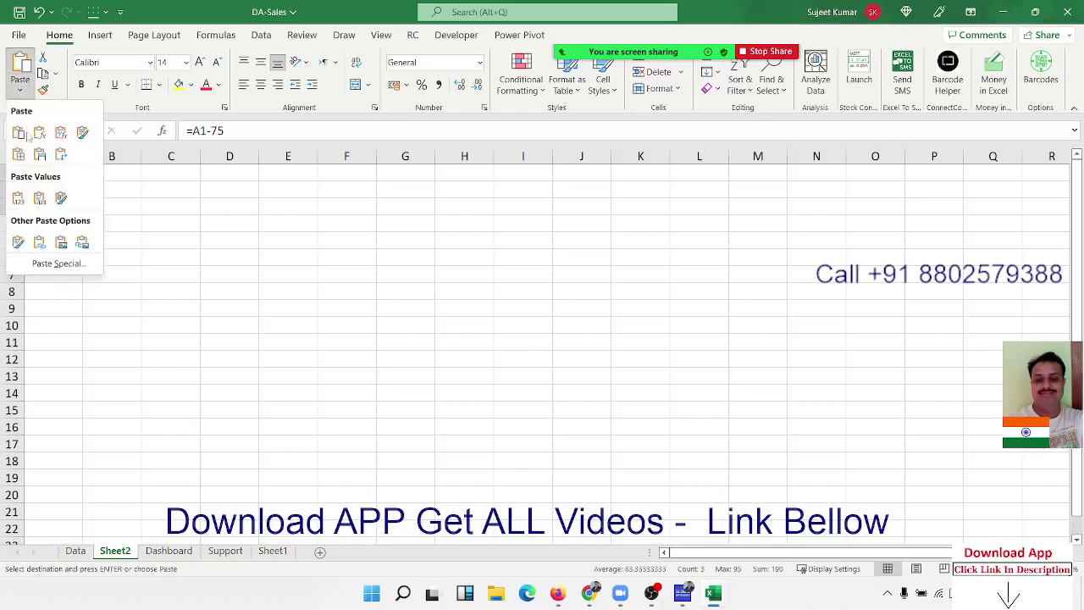
click(20, 208)
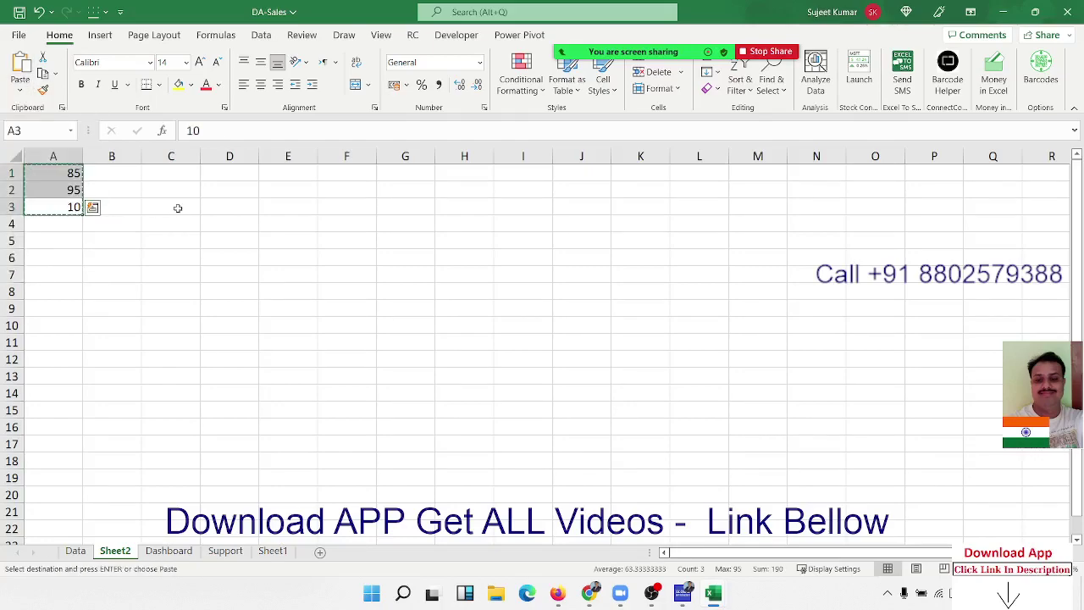
key(Escape)
Step: Undo the values paste so A3 keeps =A1-75, then reopen the search for 10 from A1
click(92, 174)
click(67, 175)
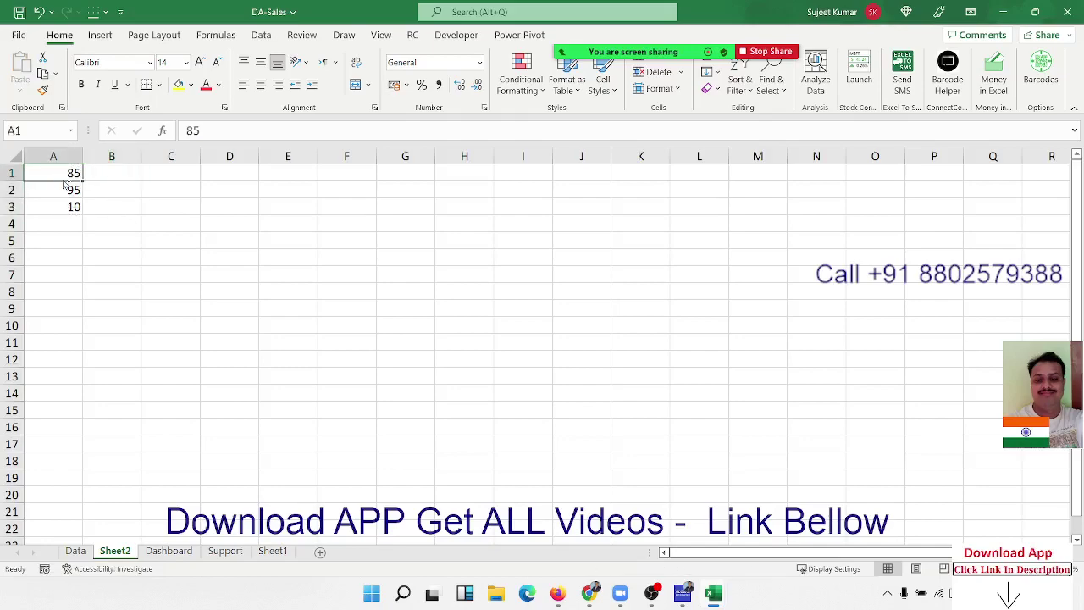
key(ctrl+f)
click(408, 284)
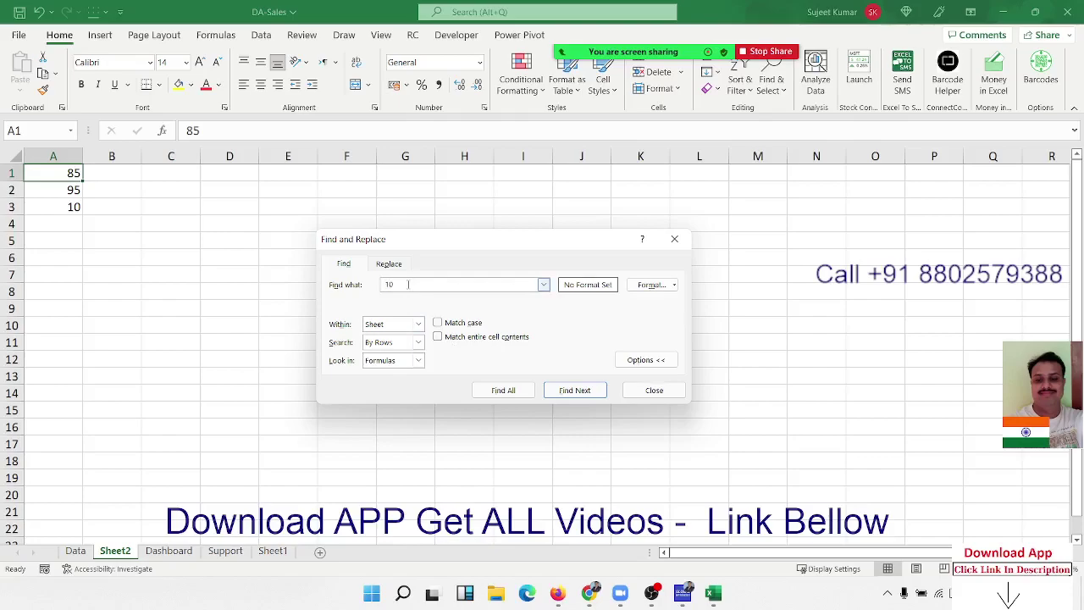
key(Escape)
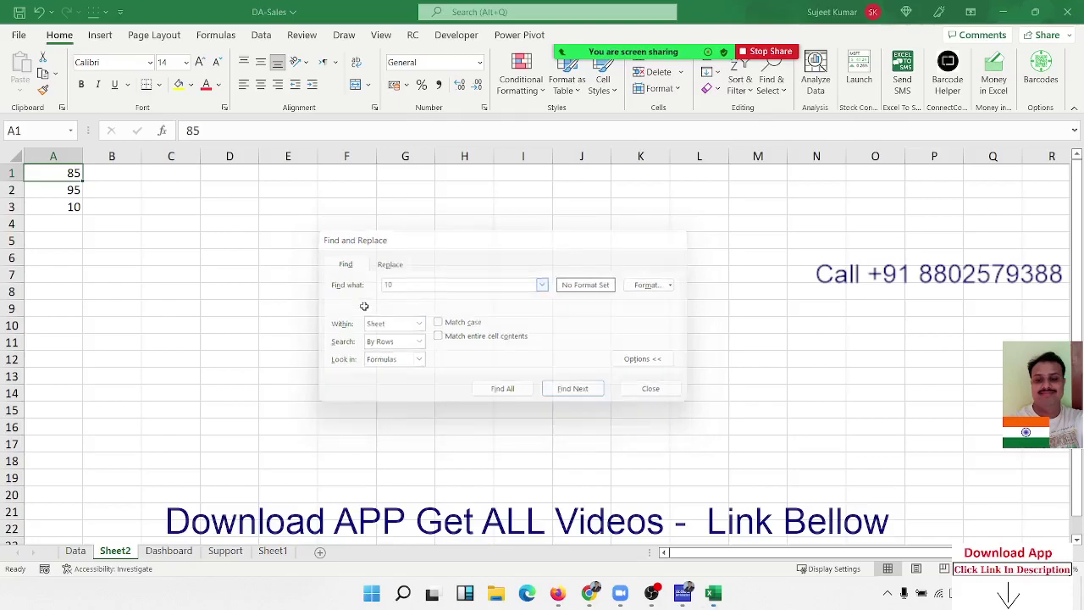
key(ctrl+c)
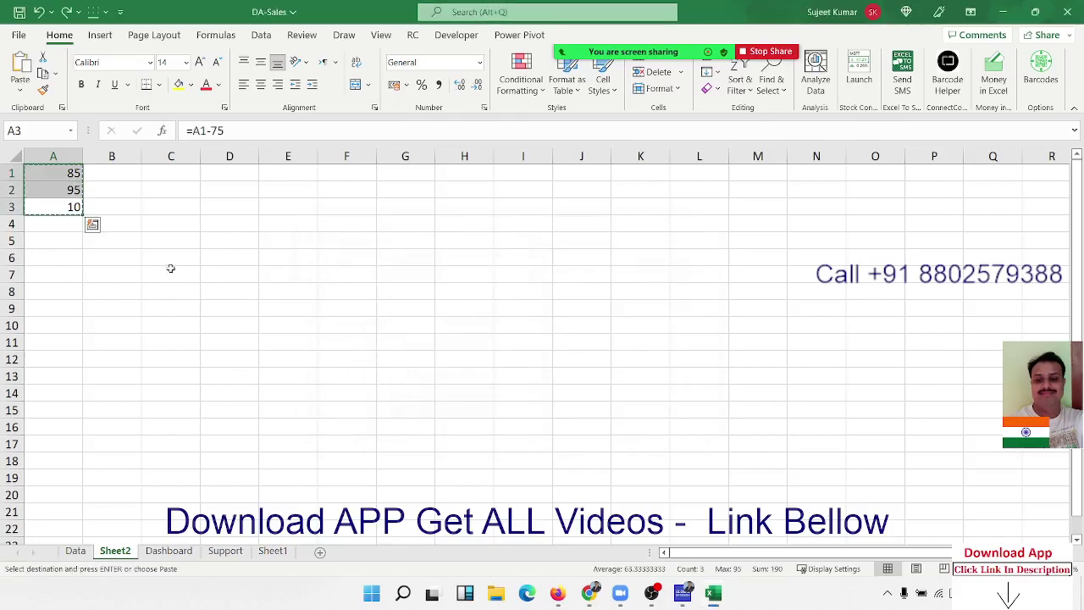
key(Escape)
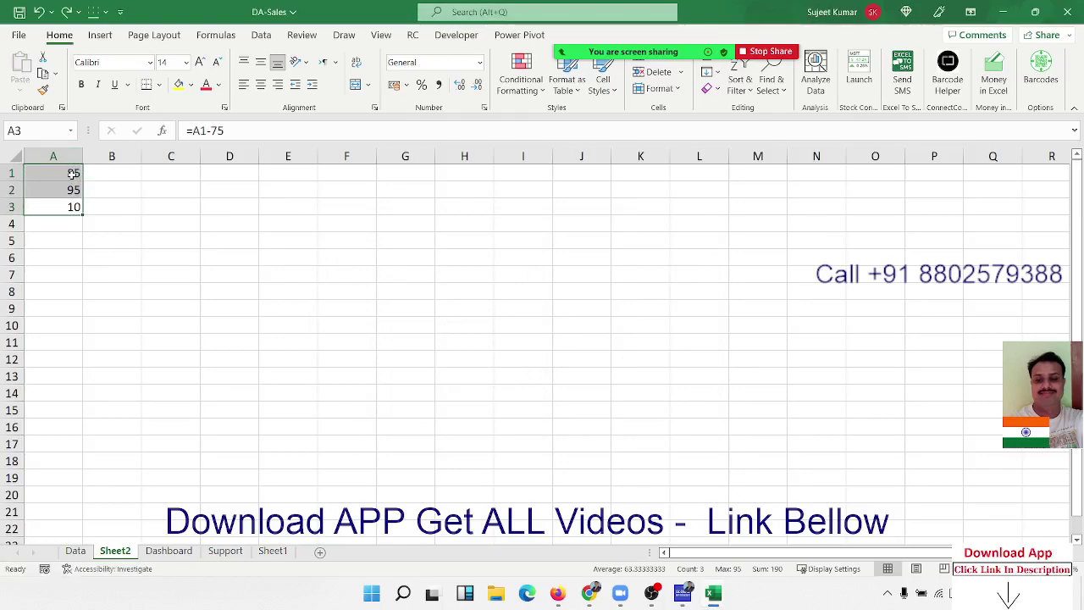
click(73, 173)
key(ctrl+f)
text(10)
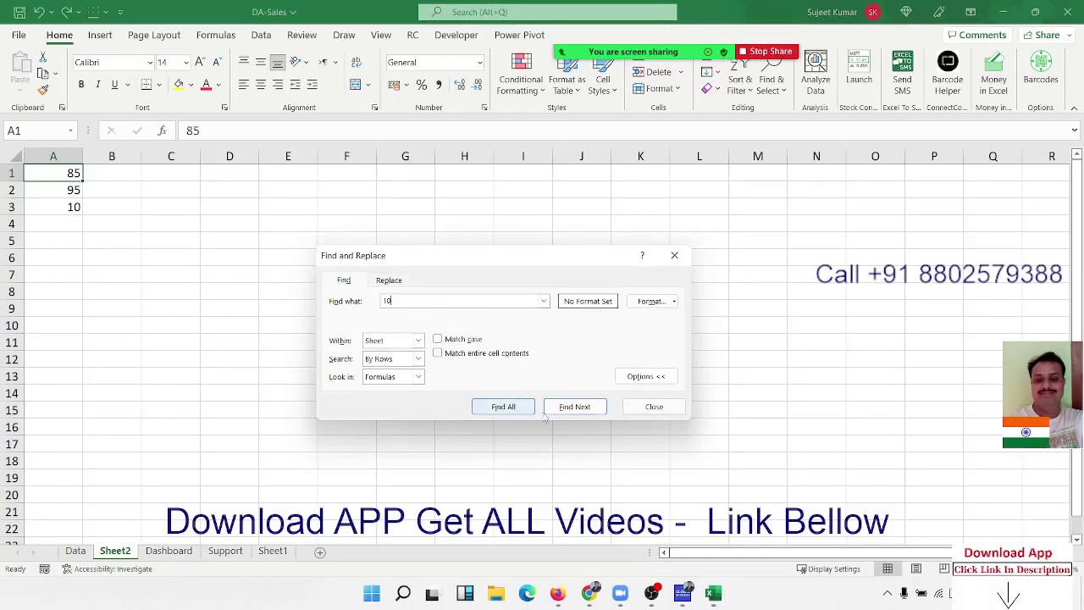
Step: Find All for 10 by Formulas, finding A2, then by Values, finding A3, and close the dialog
click(500, 407)
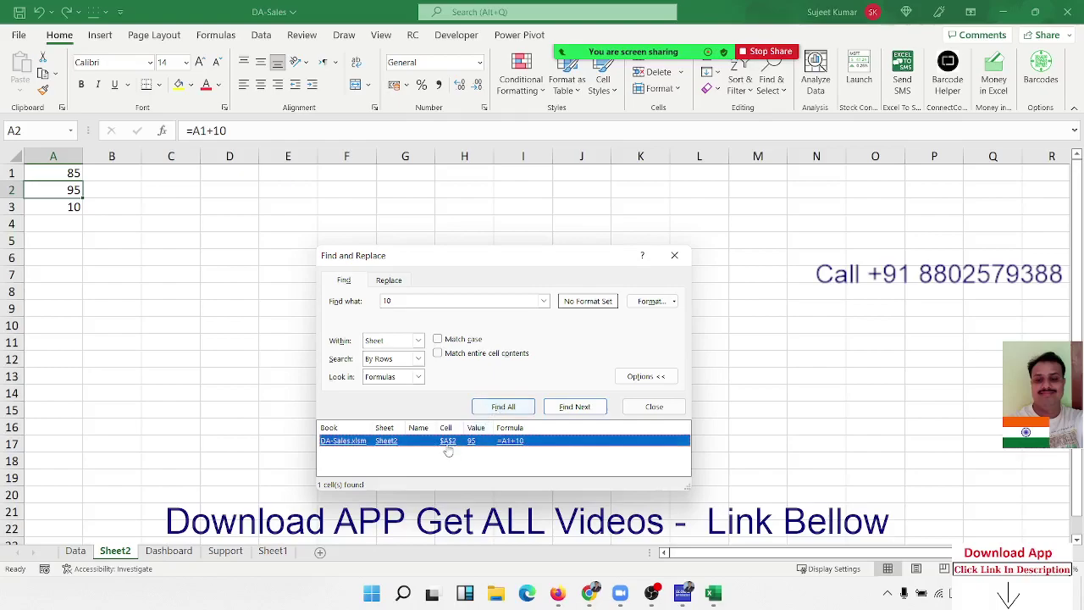
click(379, 378)
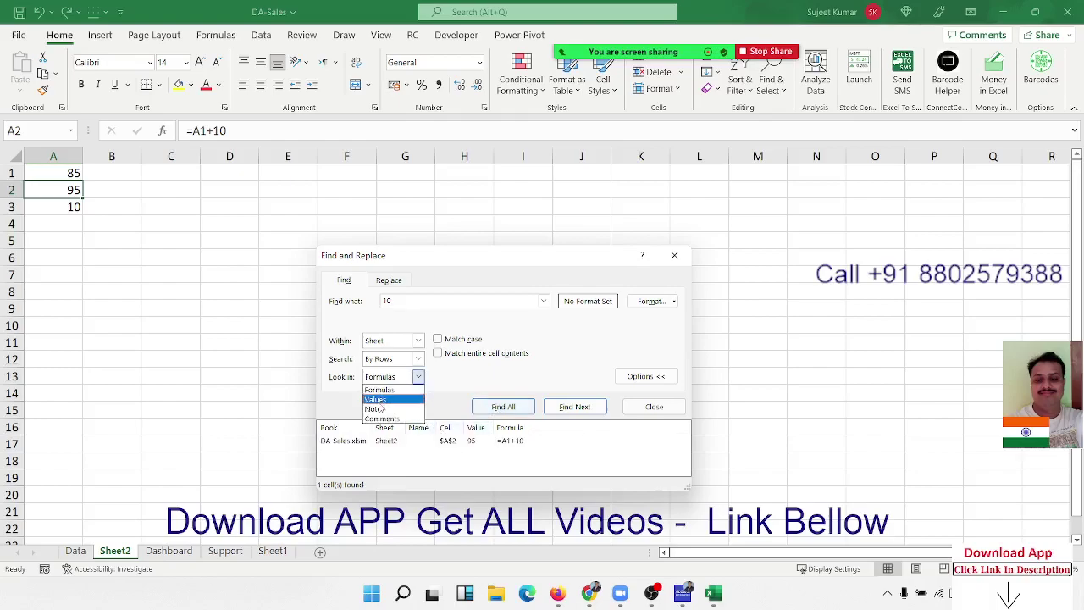
click(376, 399)
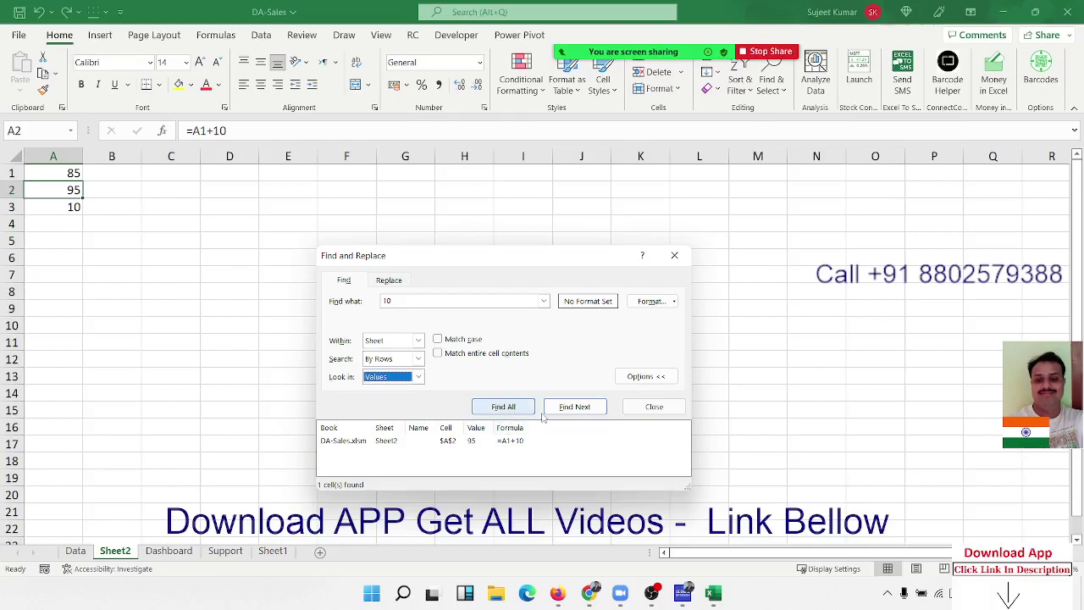
click(520, 408)
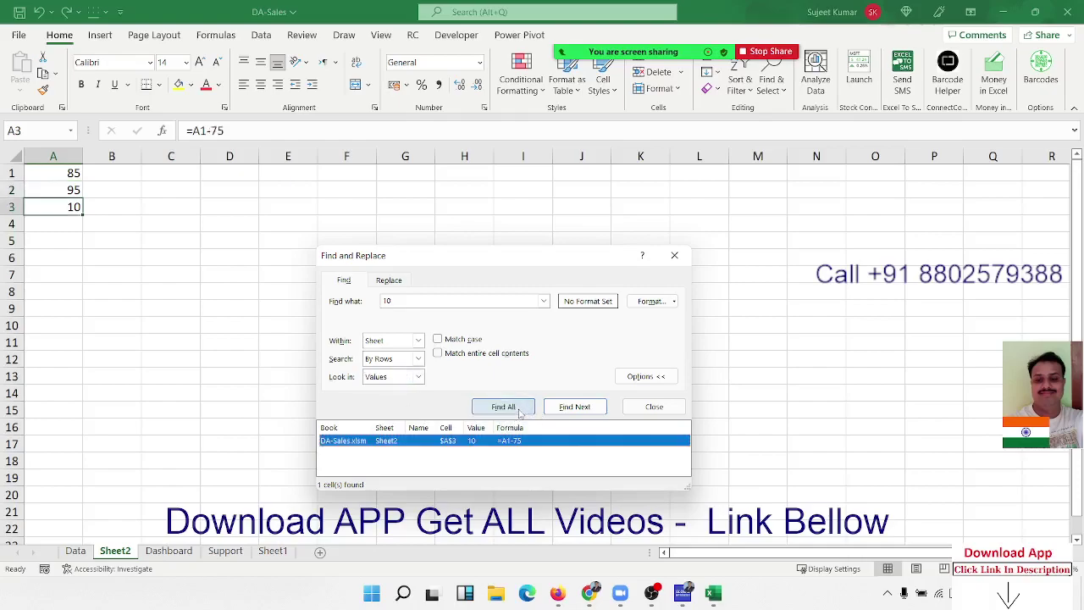
click(383, 302)
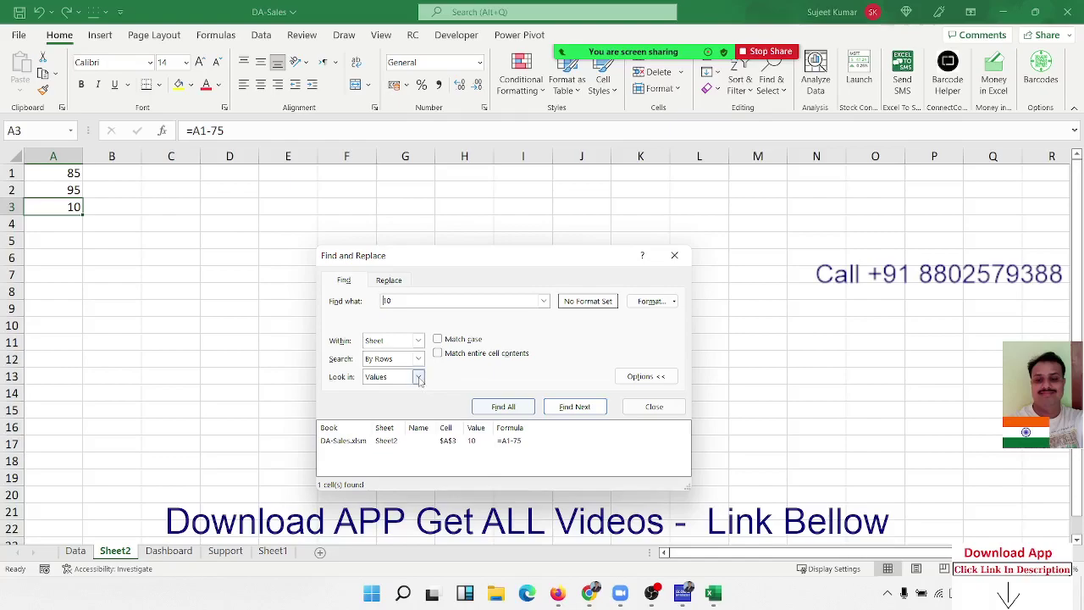
click(673, 254)
click(72, 225)
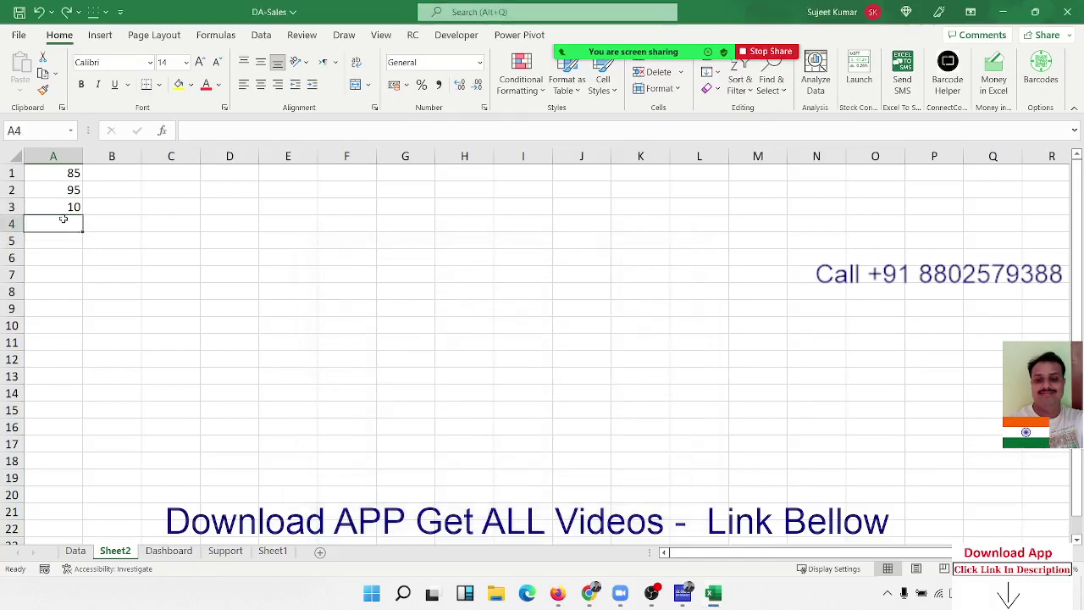
Step: Store 01 as text in A4 by entering '01
text(01)
key(Return)
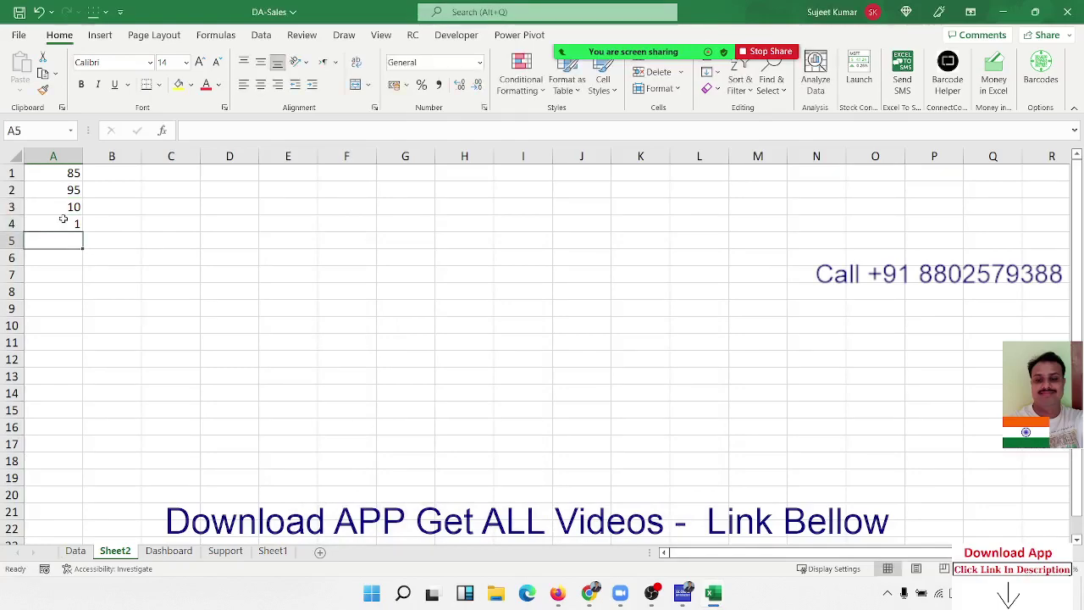
click(64, 220)
text('0)
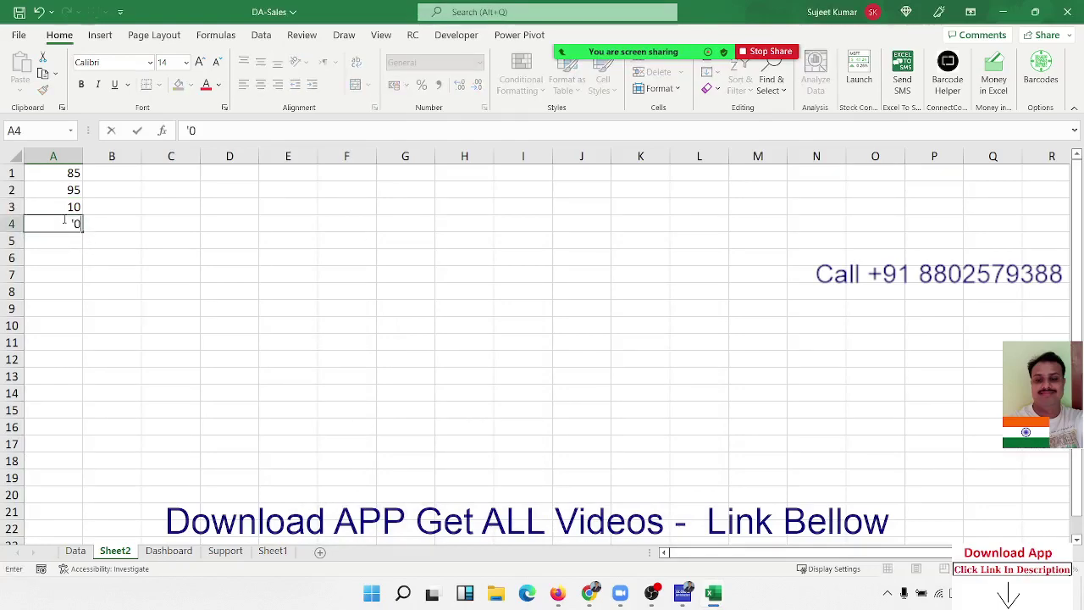
text(1)
key(Return)
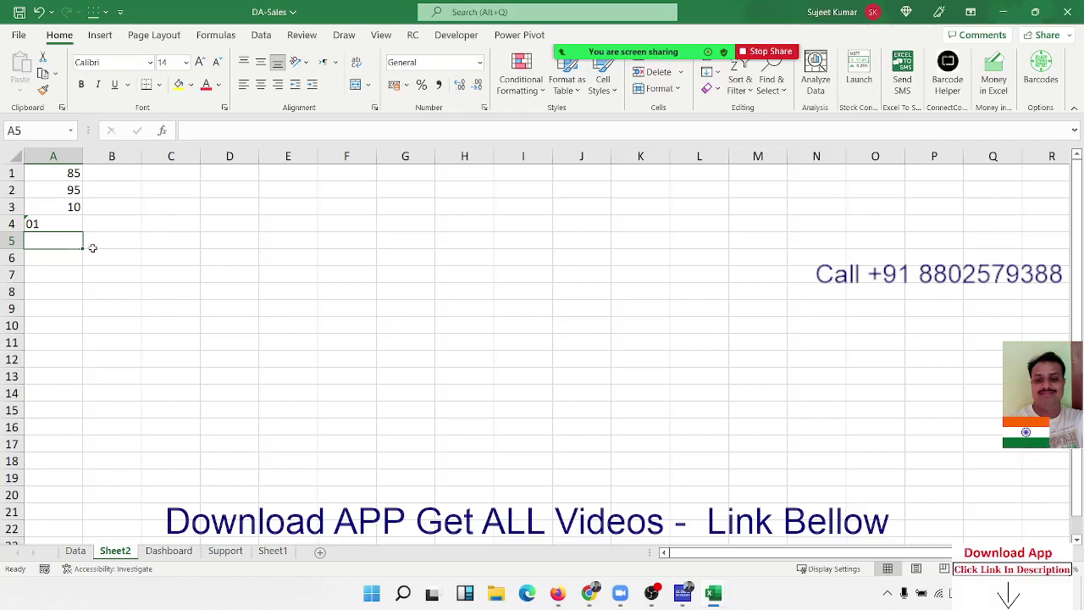
click(59, 225)
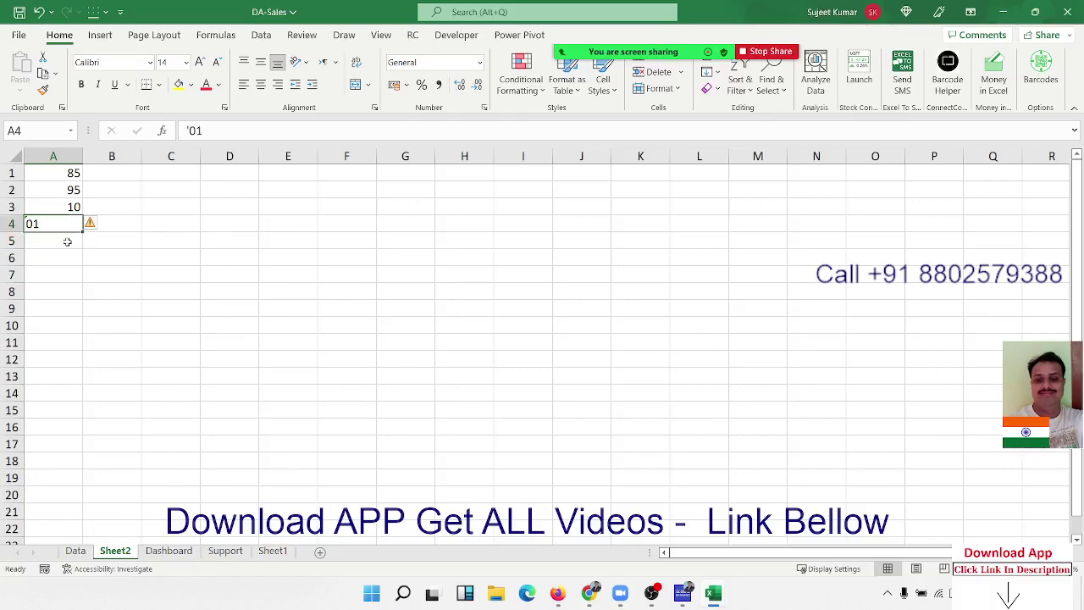
Step: Put the formula =A1 in A5 so it shows 85
click(68, 242)
text(=)
key(Up)
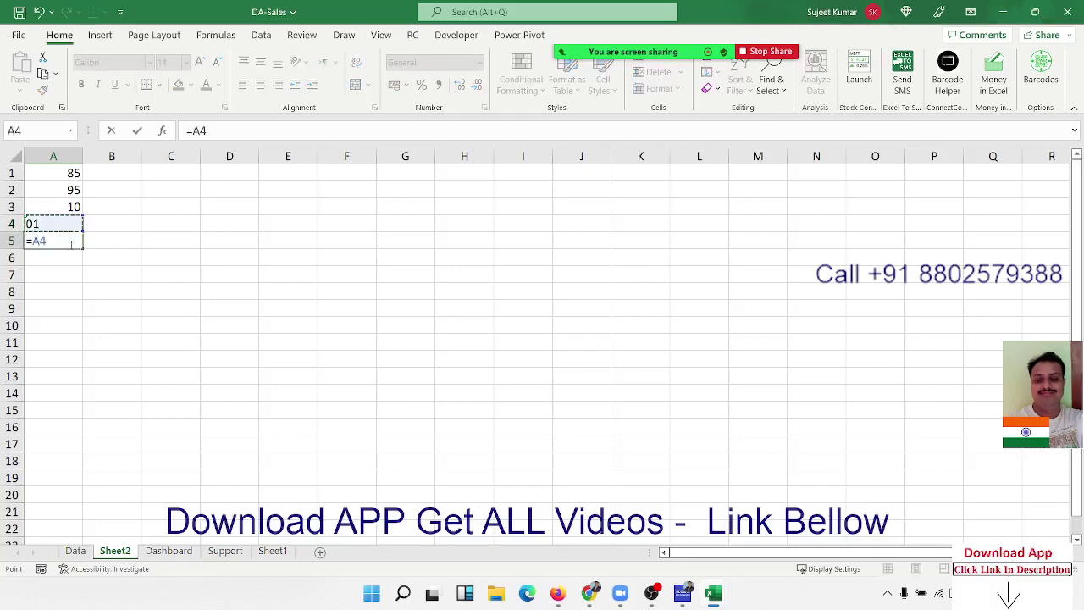
key(Up)
key(Up)
key(Up)
key(ctrl+Return)
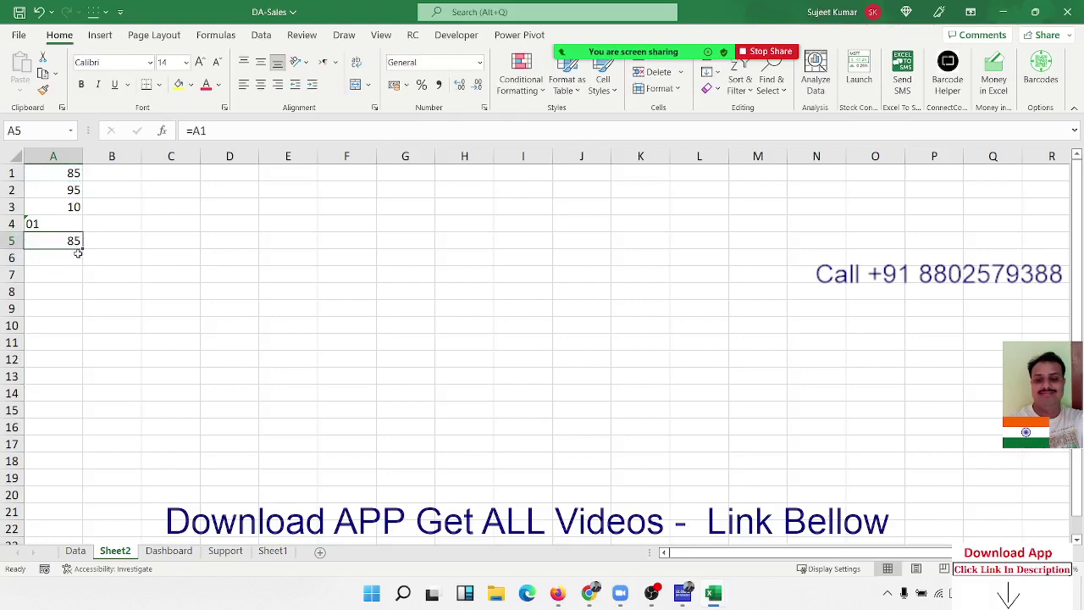
click(113, 290)
Step: Replace A5's formula with =ROW() so it shows 5
click(70, 173)
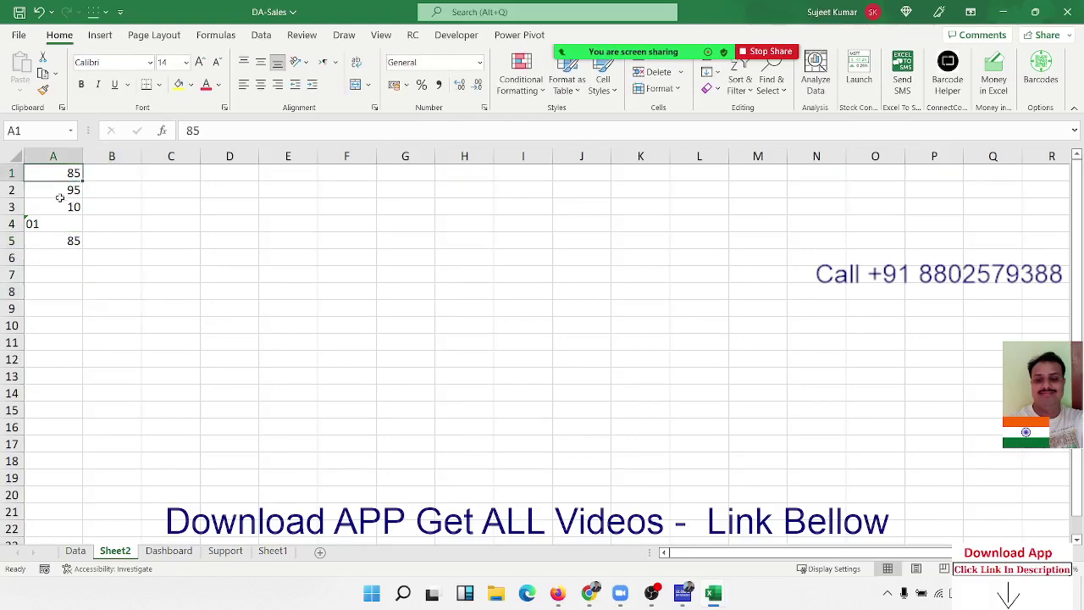
click(46, 224)
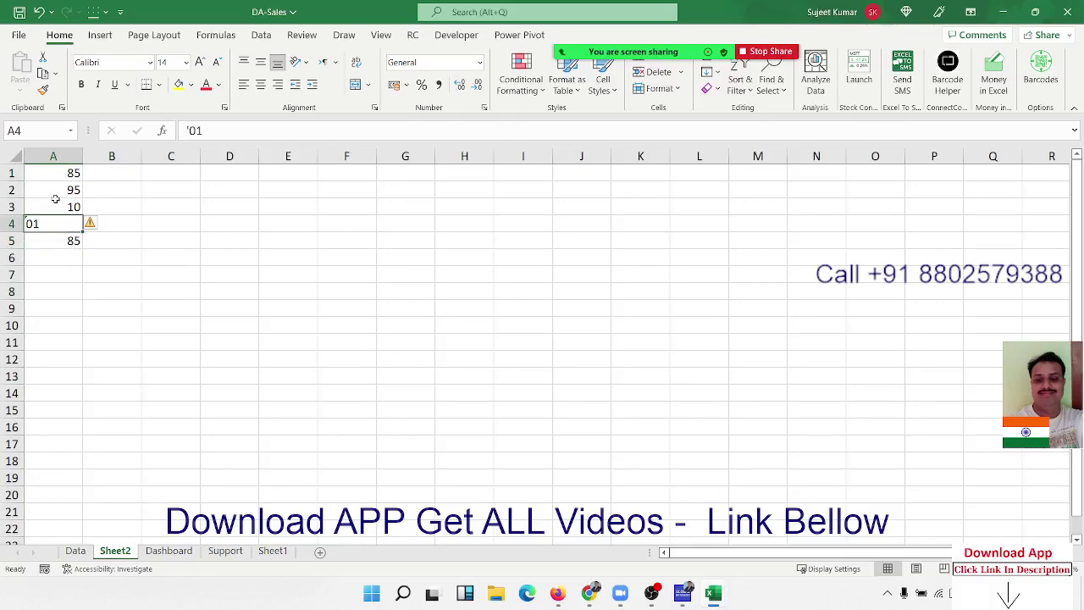
click(58, 248)
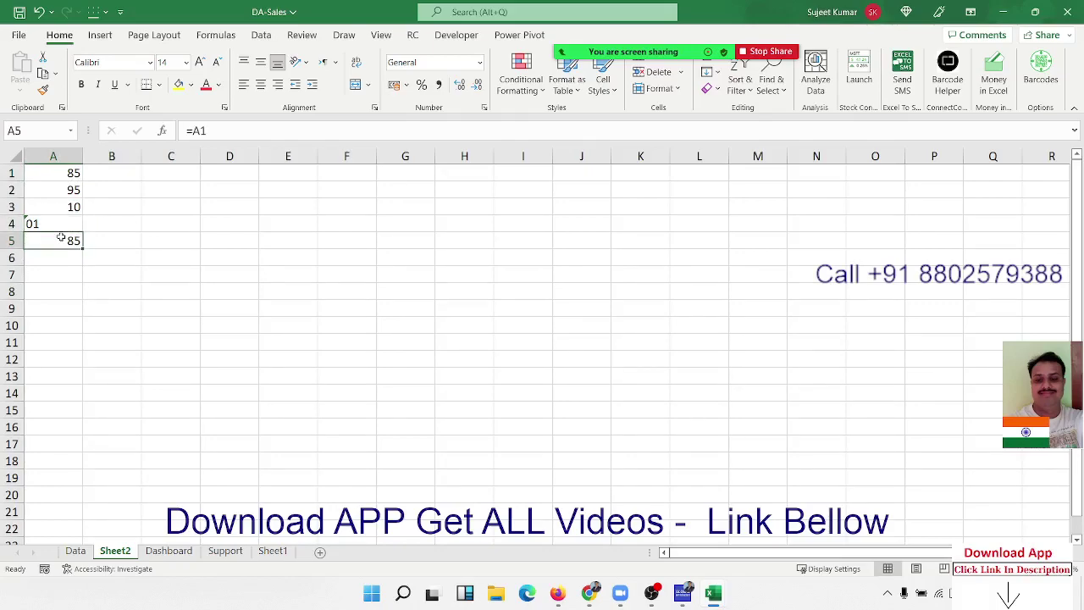
text(=ROW()
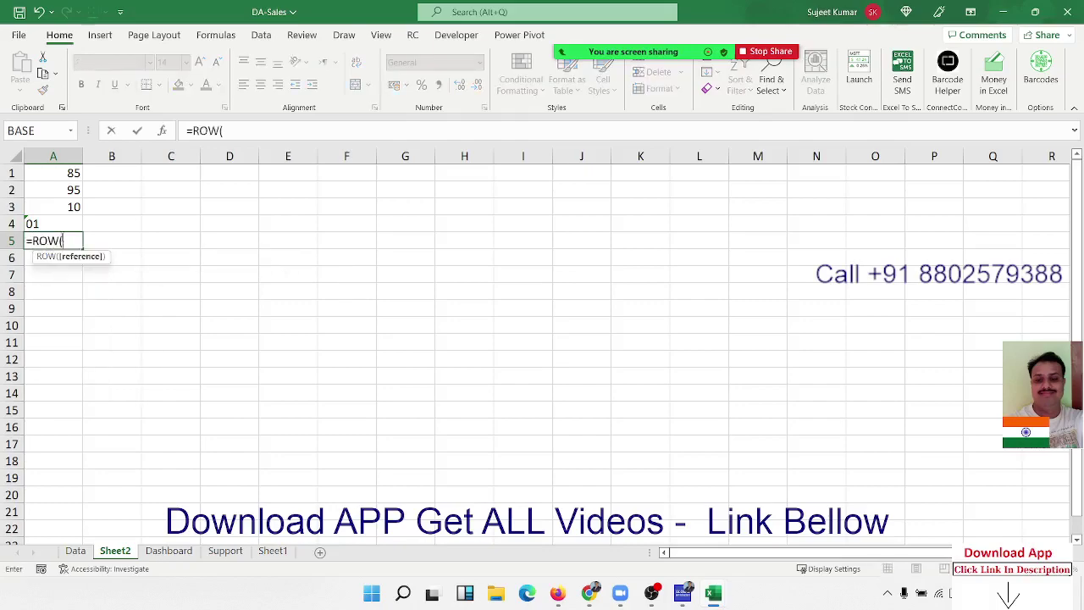
text())
key(Return)
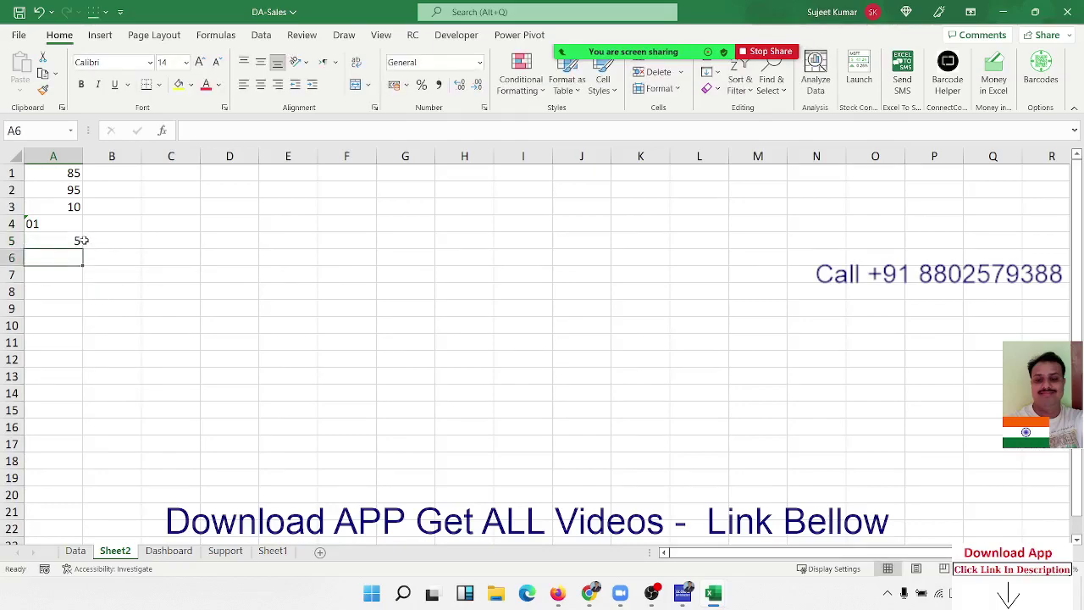
Step: Review cells A1:A5 and A5's formula, then stop sharing the screen
click(81, 241)
drag(77, 175, 74, 242)
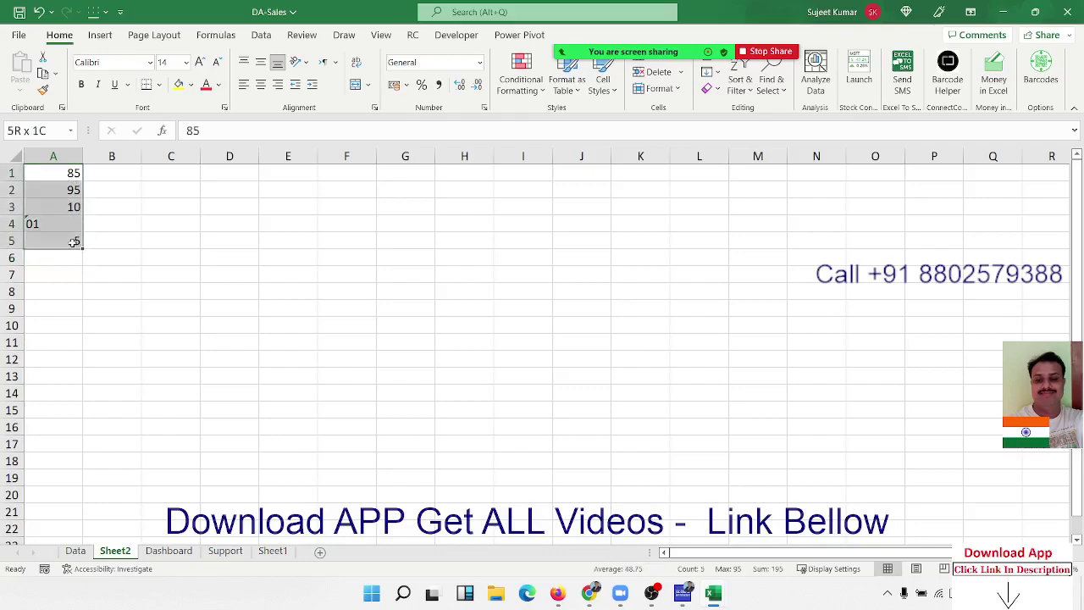
click(137, 204)
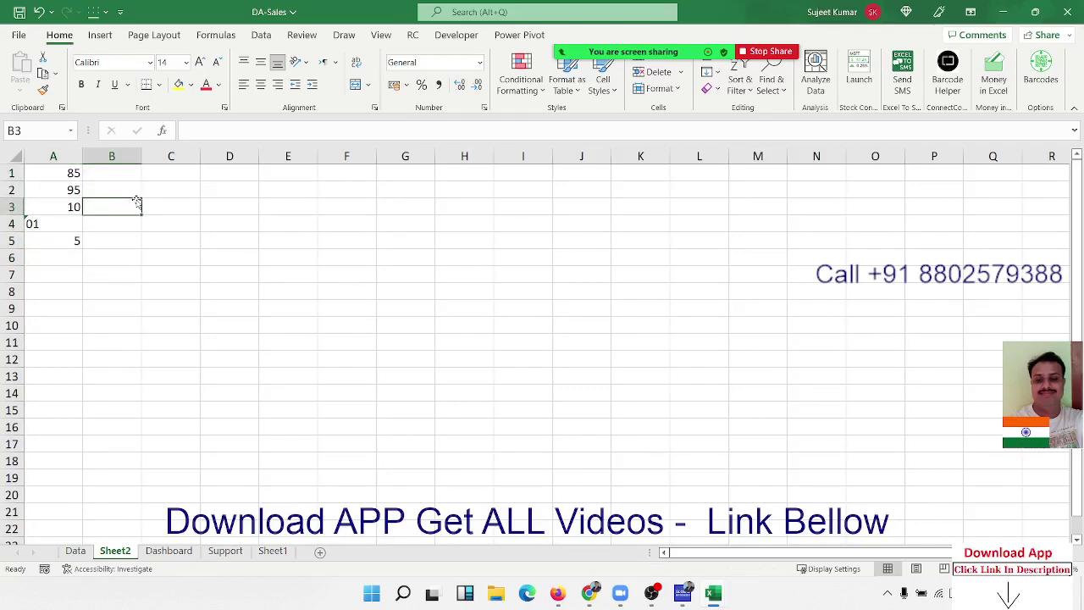
click(76, 239)
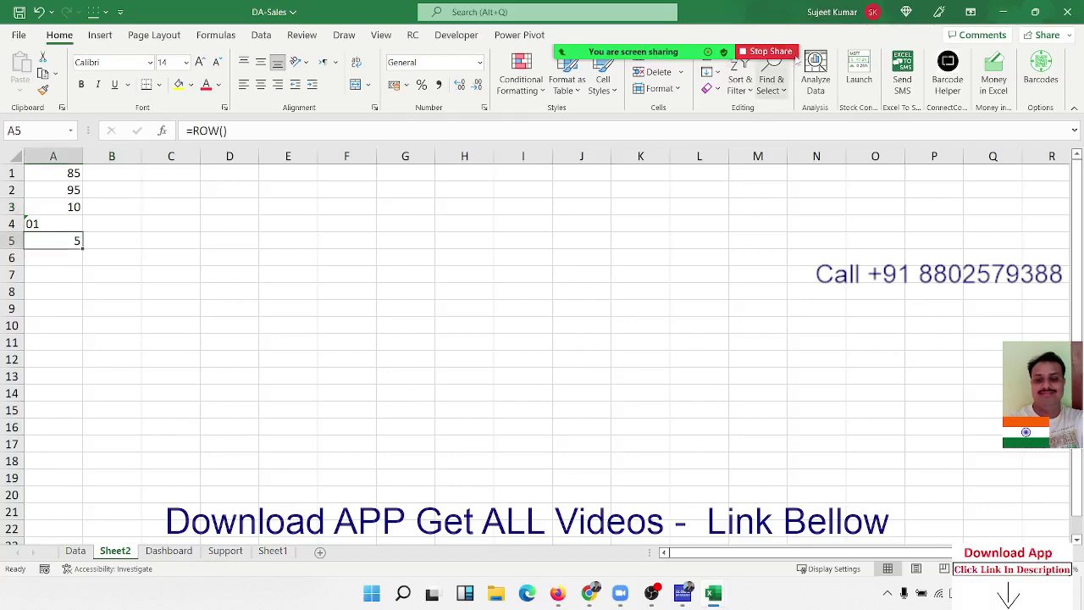
click(759, 53)
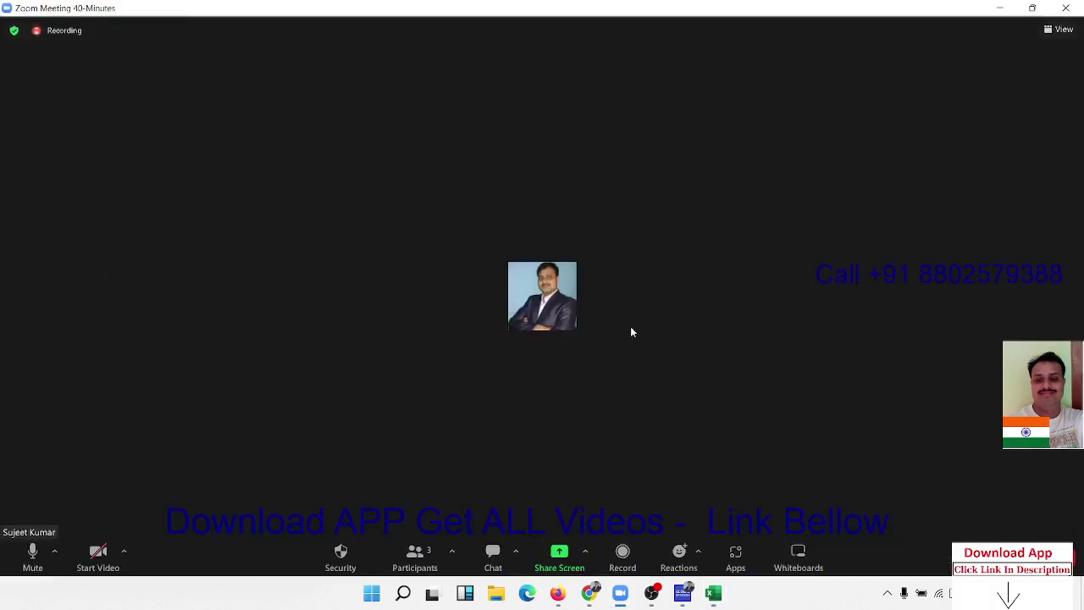